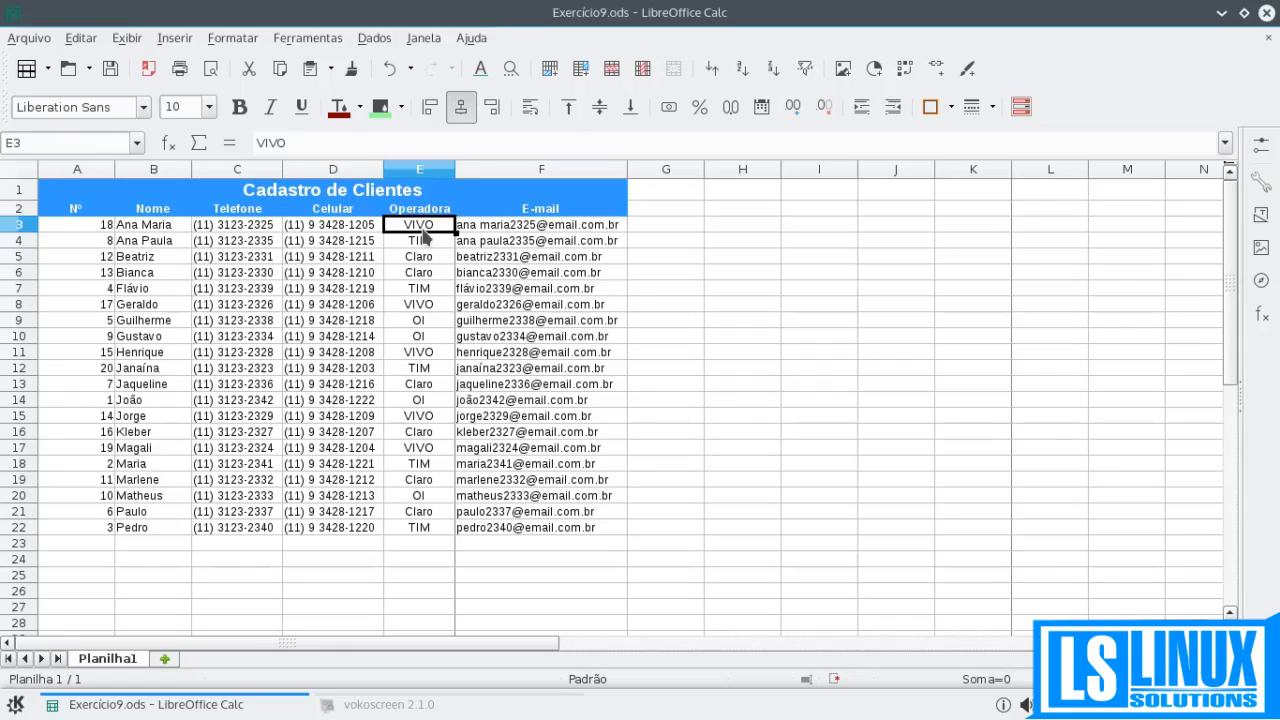
# - Select the Operadora cells E3:E22 and remove their existing conditional format that checks for values containing VIVO
pyautogui.moveTo(419, 208); pyautogui.dragTo(418, 543)
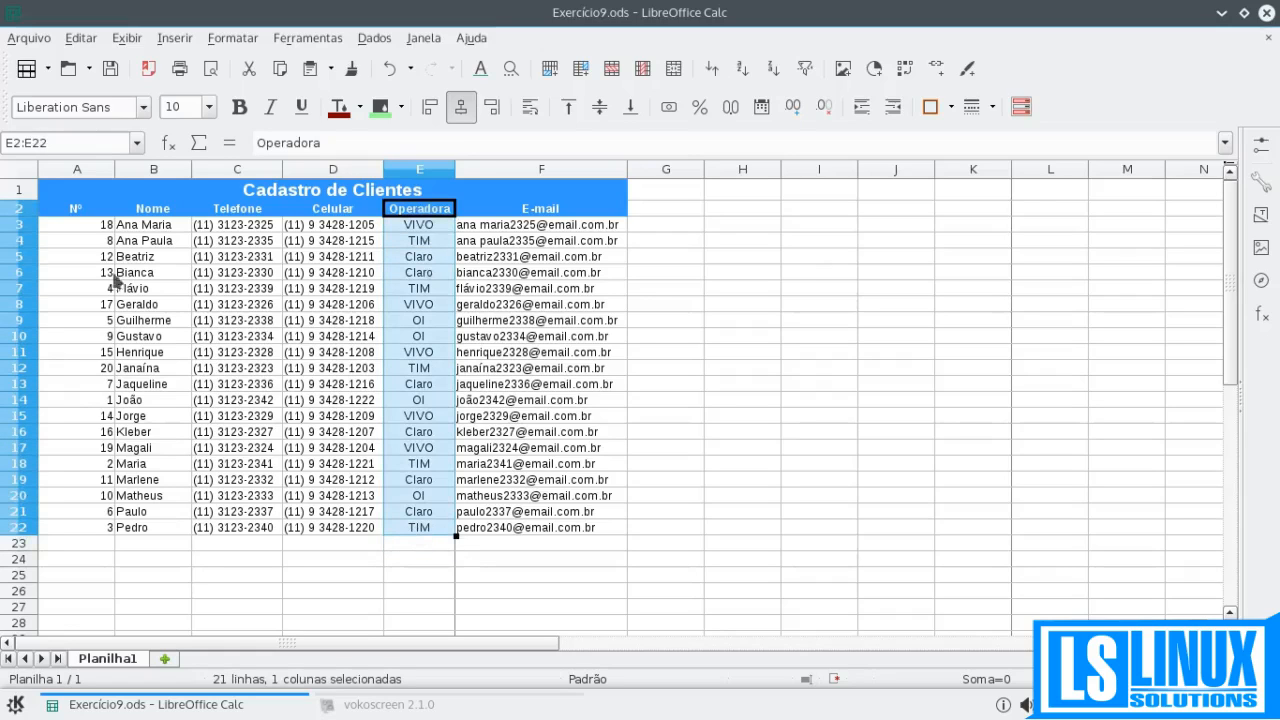
pyautogui.moveTo(90, 210); pyautogui.dragTo(73, 527)
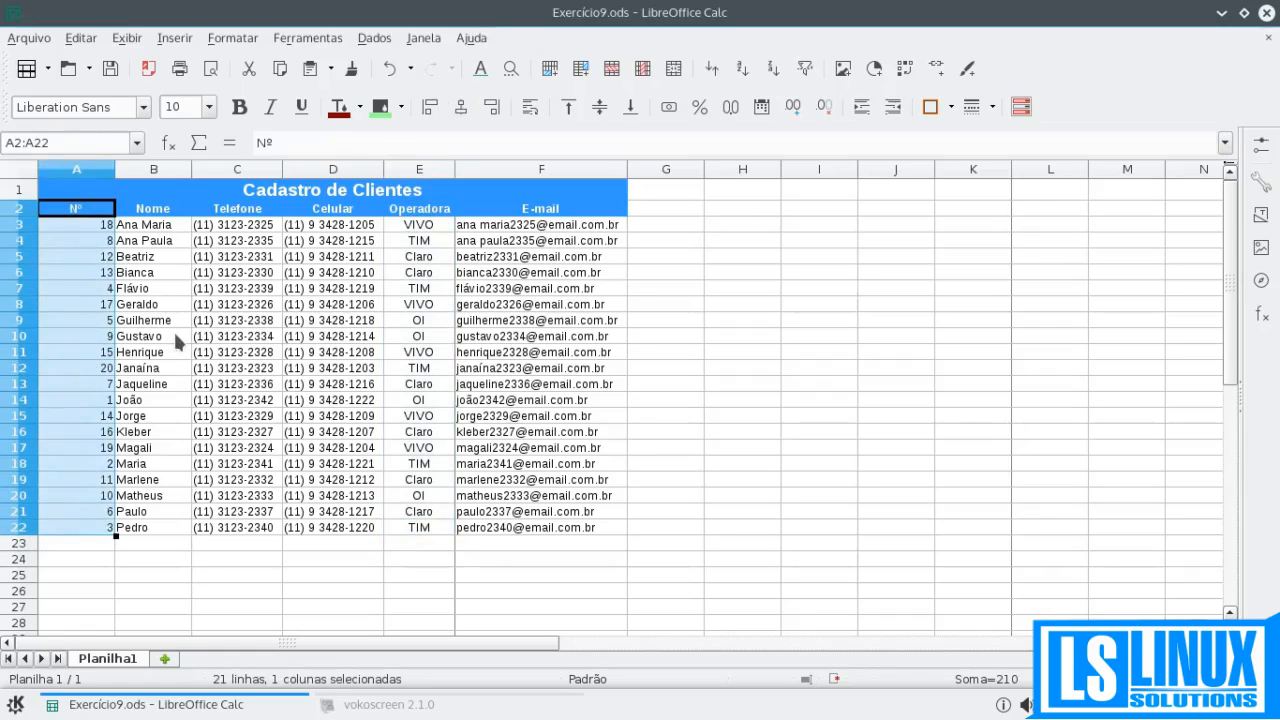
pyautogui.click(401, 222)
pyautogui.moveTo(401, 225); pyautogui.dragTo(415, 528)
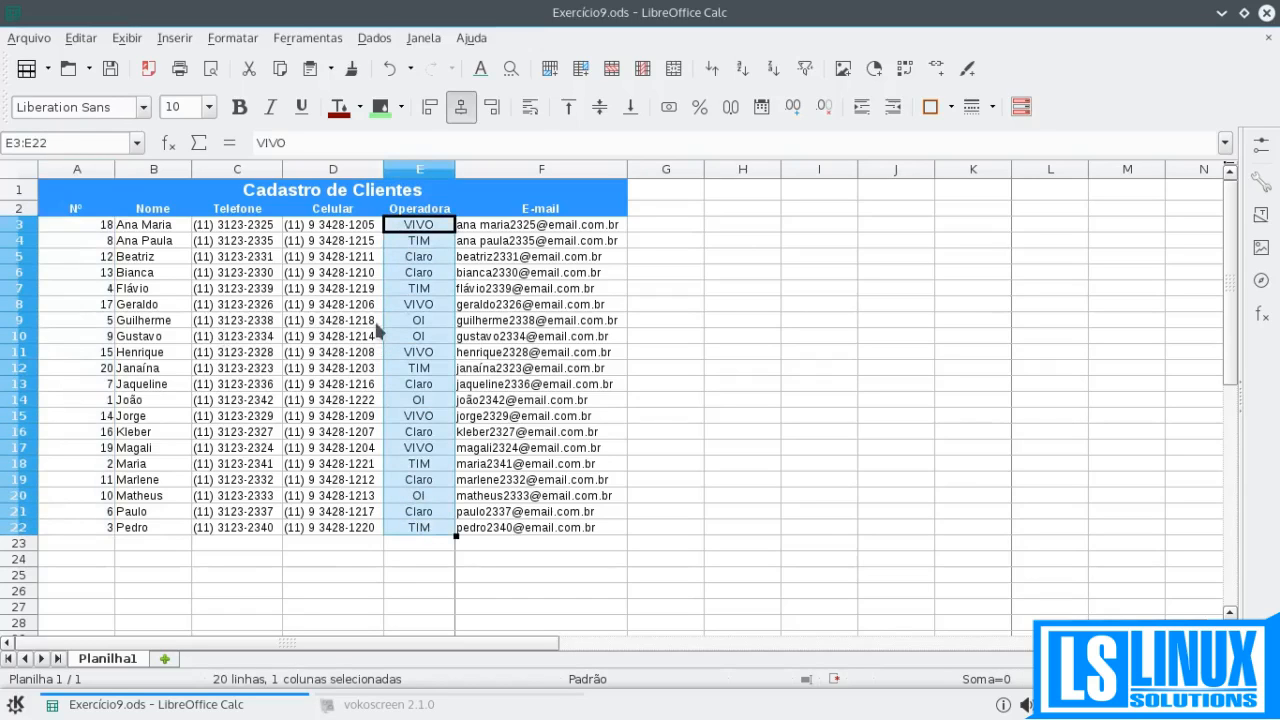
pyautogui.click(257, 40)
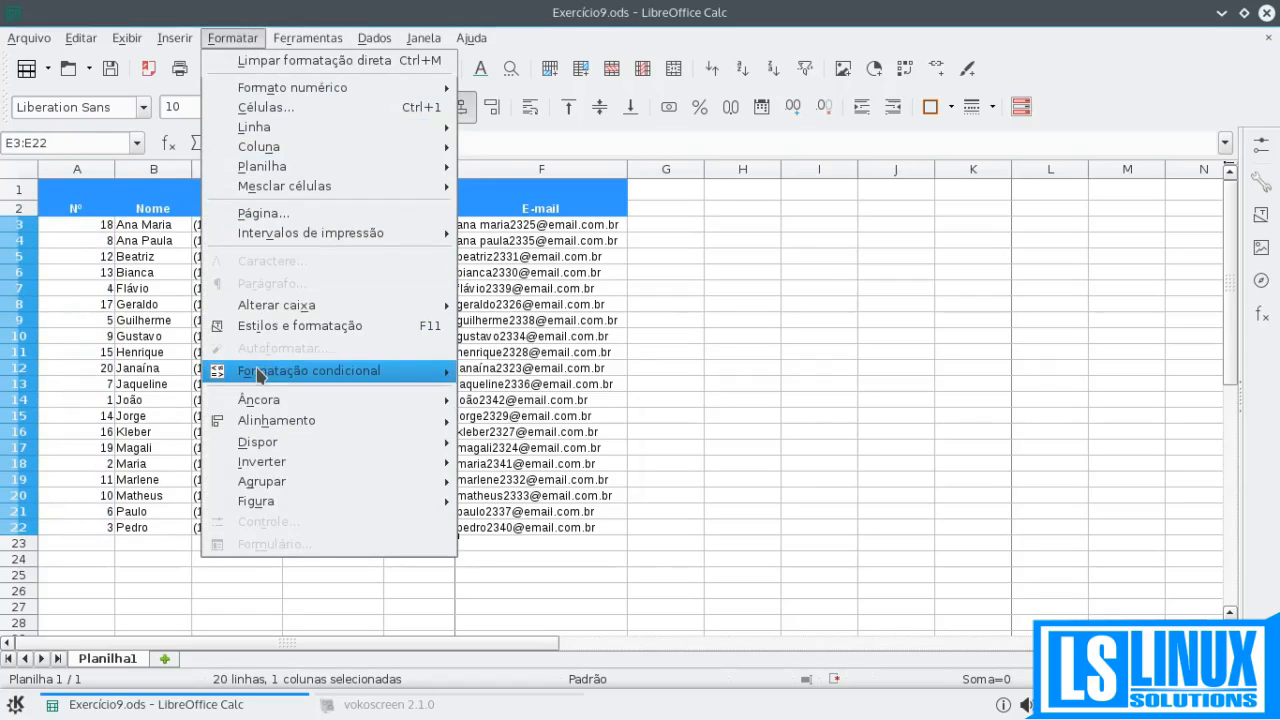
pyautogui.moveTo(259, 374)
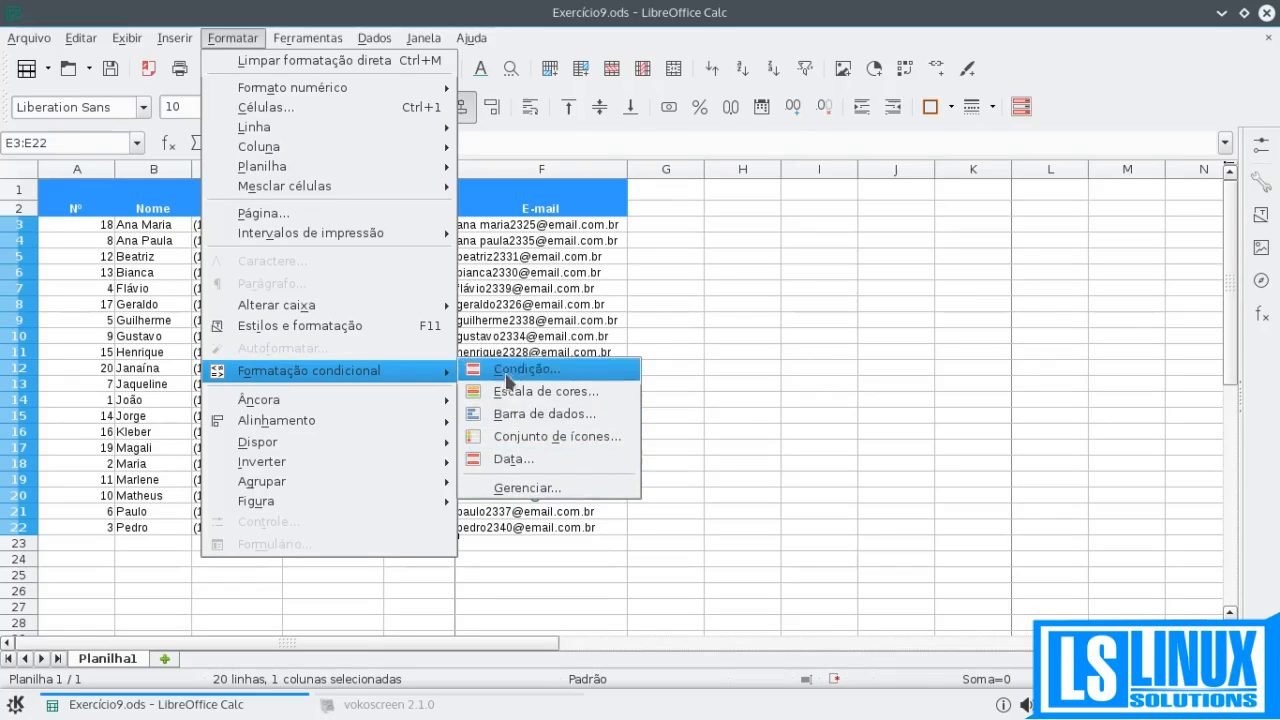
pyautogui.click(509, 489)
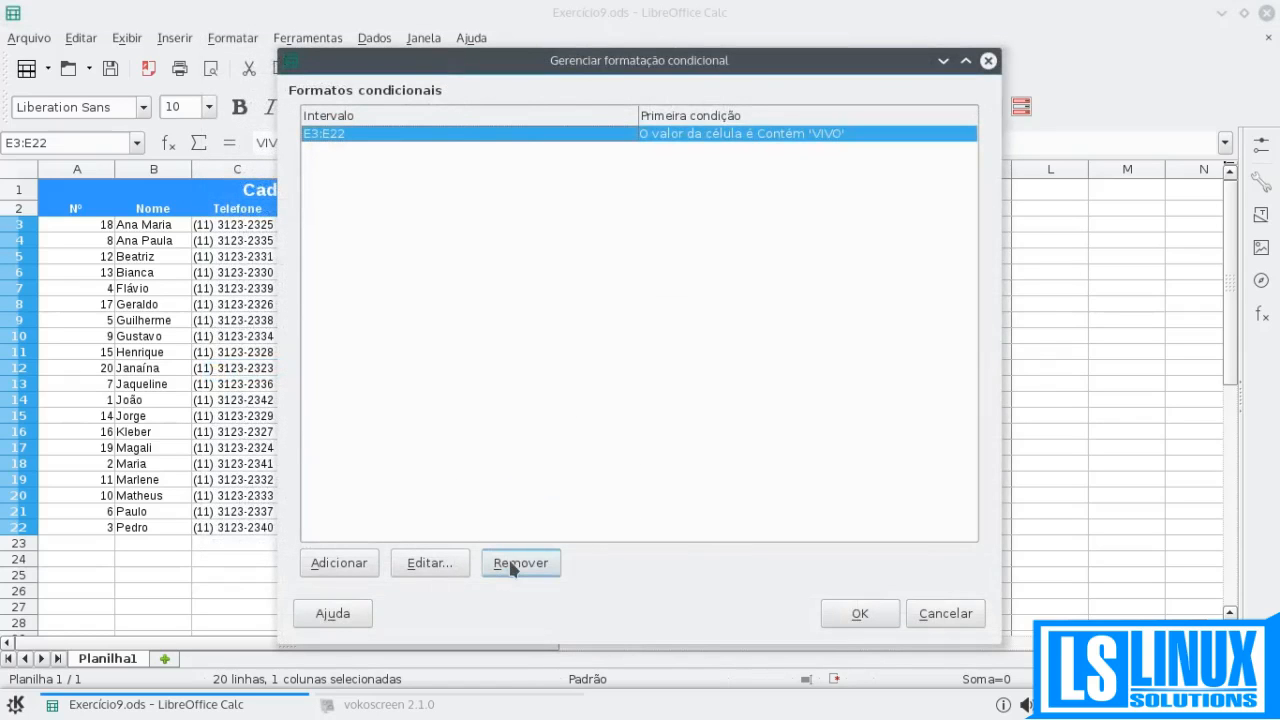
pyautogui.click(513, 566)
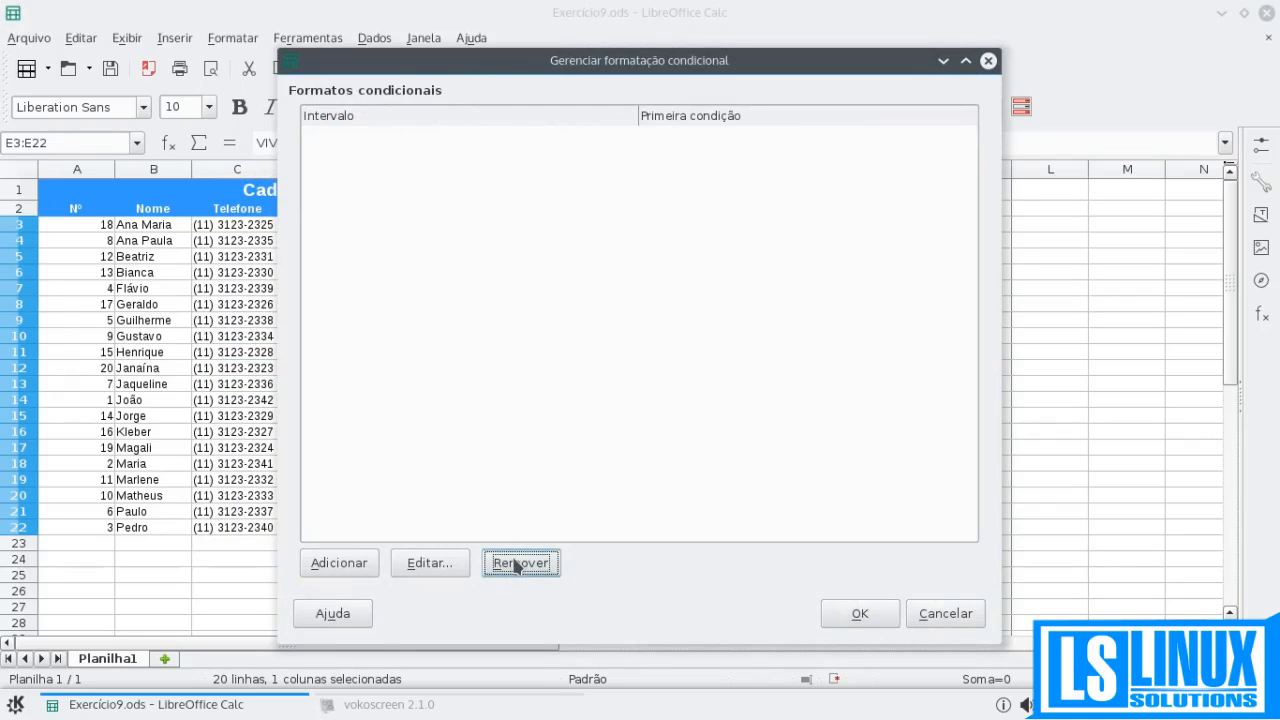
pyautogui.click(409, 130)
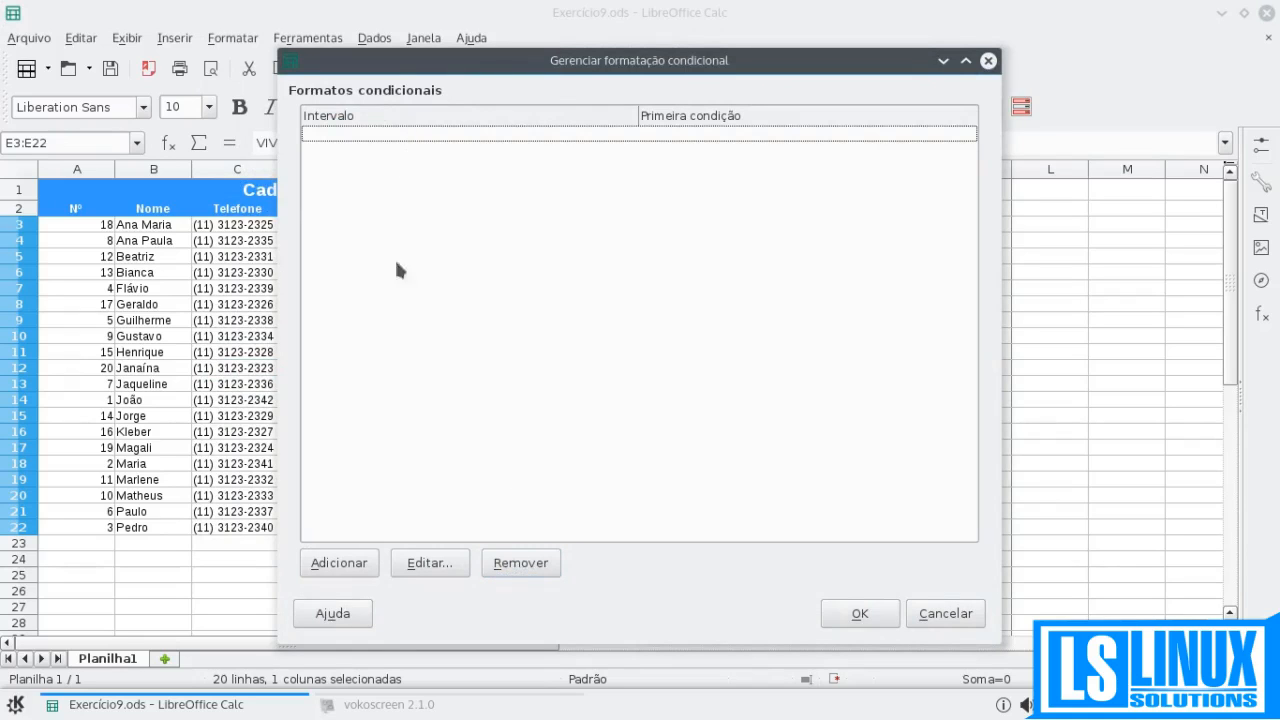
# - Add a new conditional format whose first condition tests "O valor da célula é" with the operator "igual a"
pyautogui.click(350, 566)
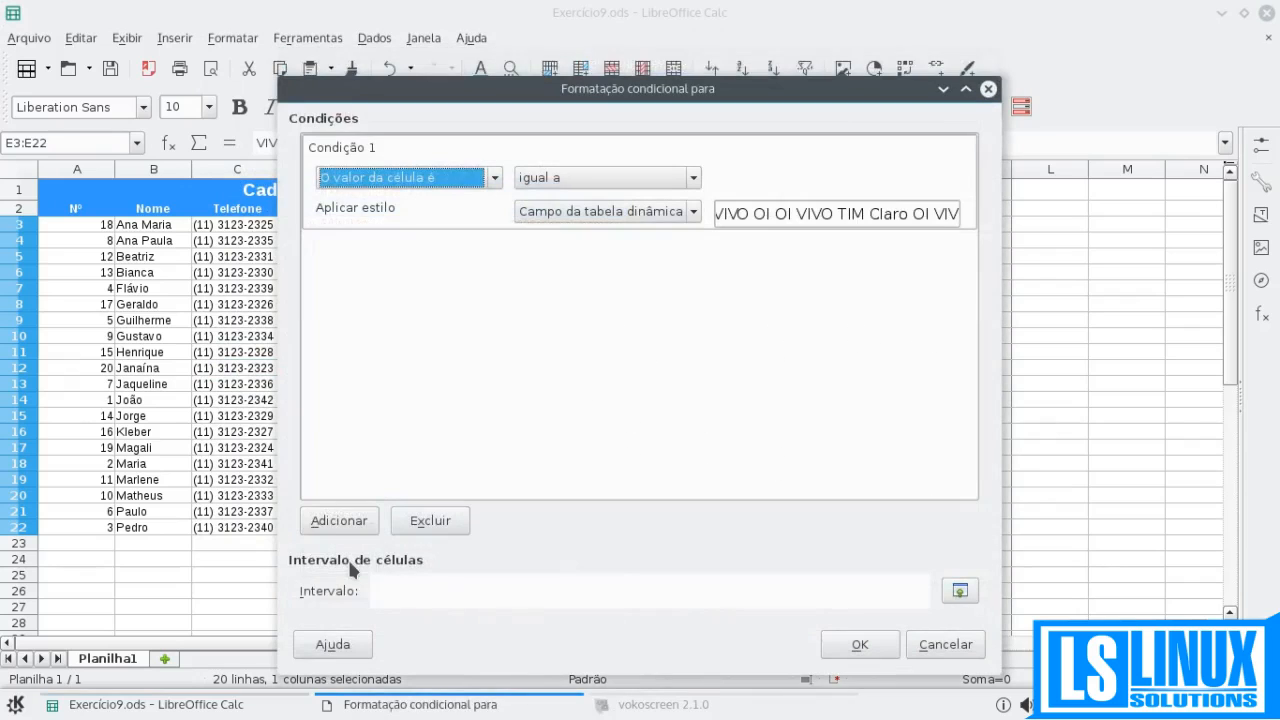
pyautogui.moveTo(490, 89); pyautogui.dragTo(491, 51)
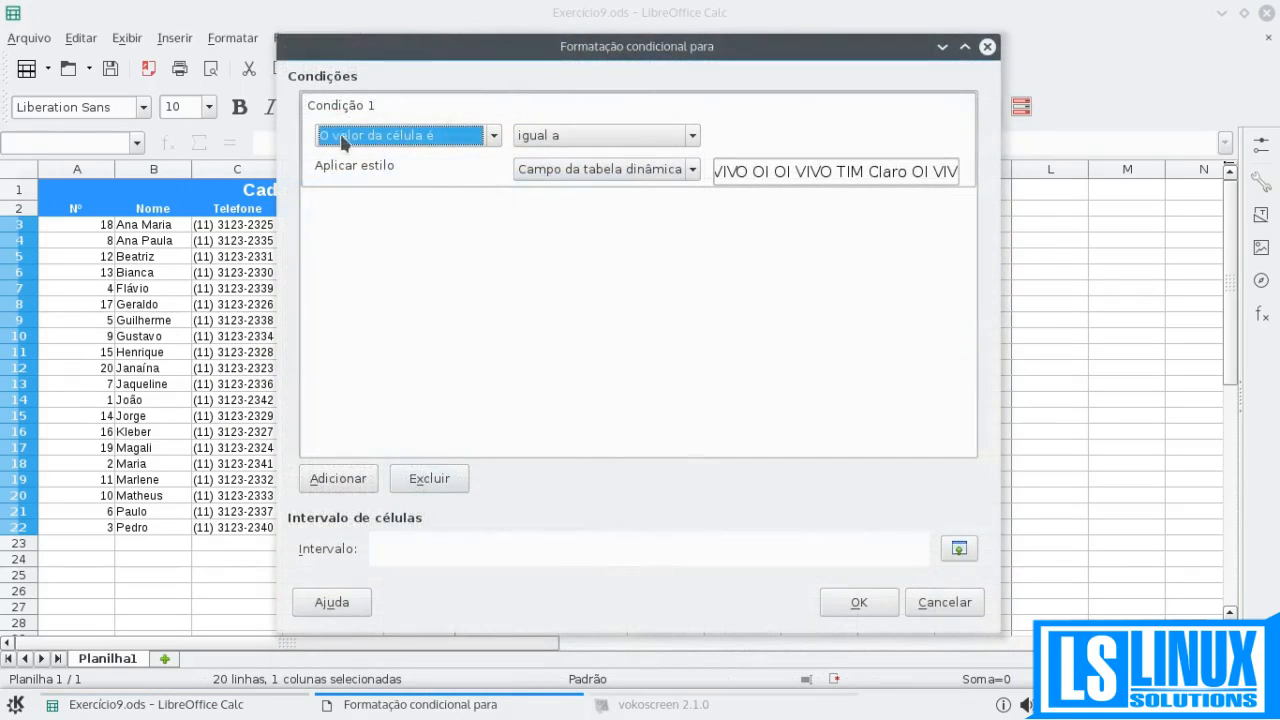
pyautogui.click(368, 140)
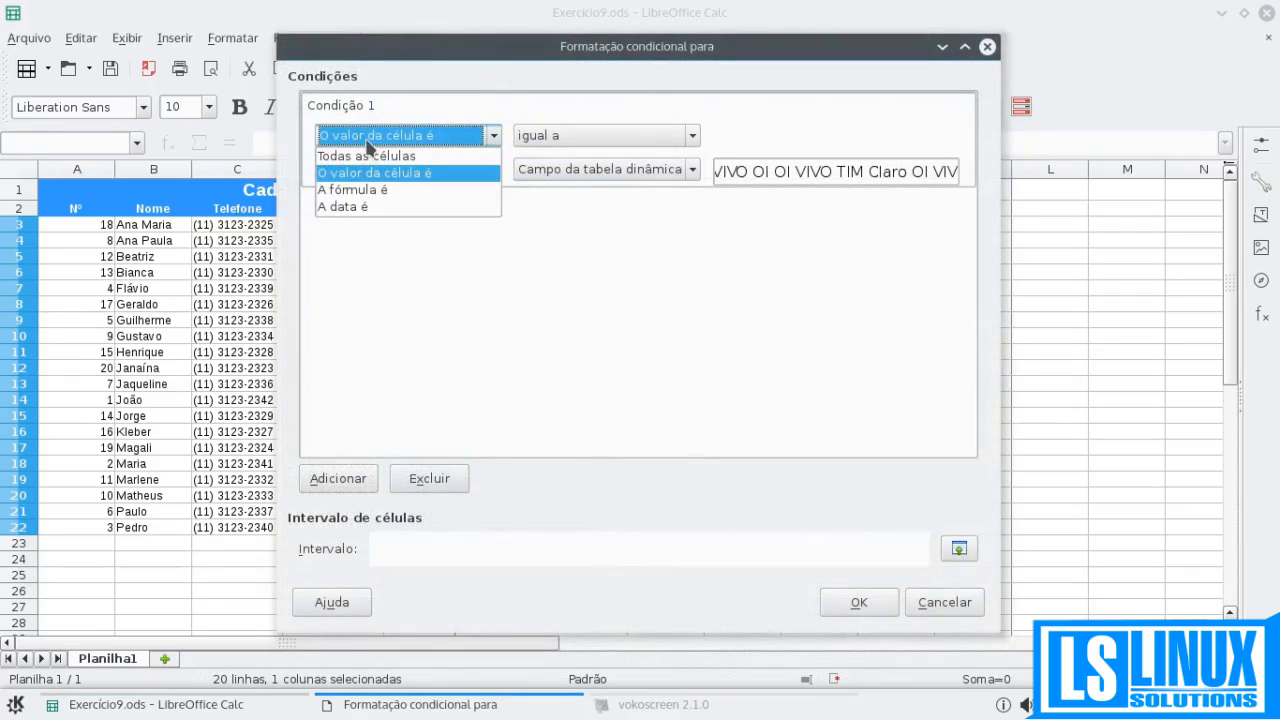
pyautogui.click(368, 145)
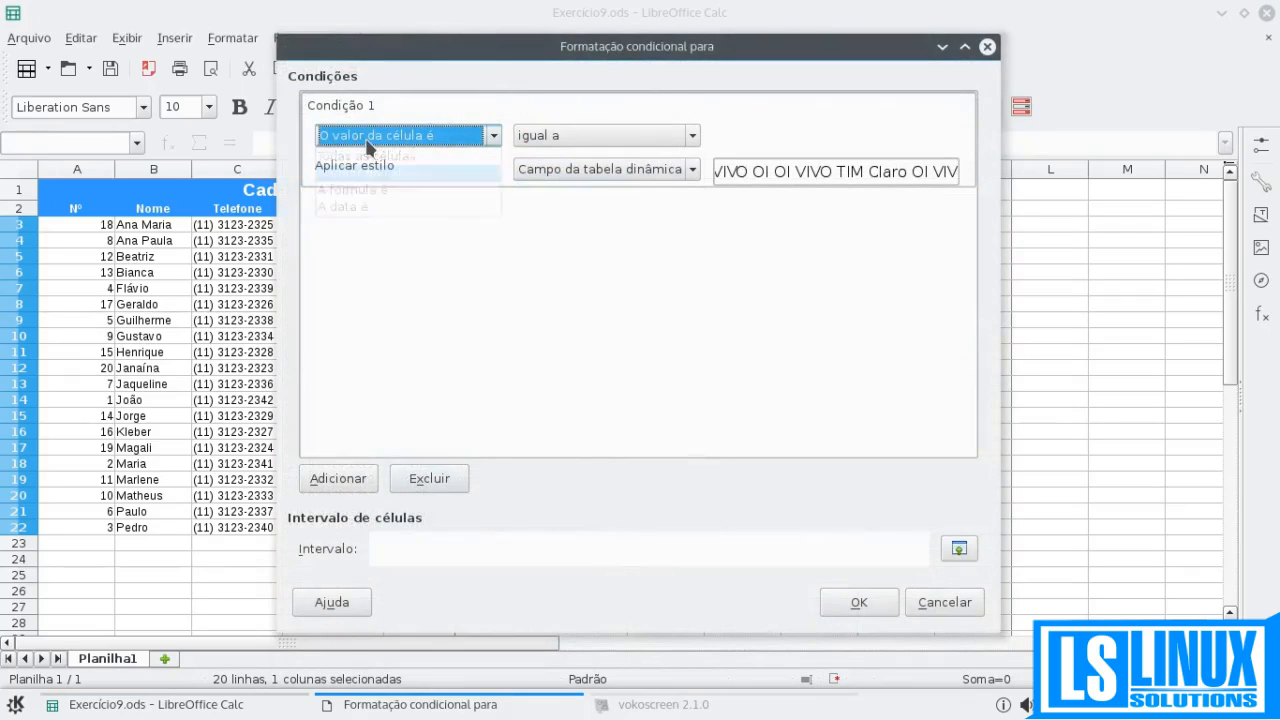
pyautogui.click(538, 134)
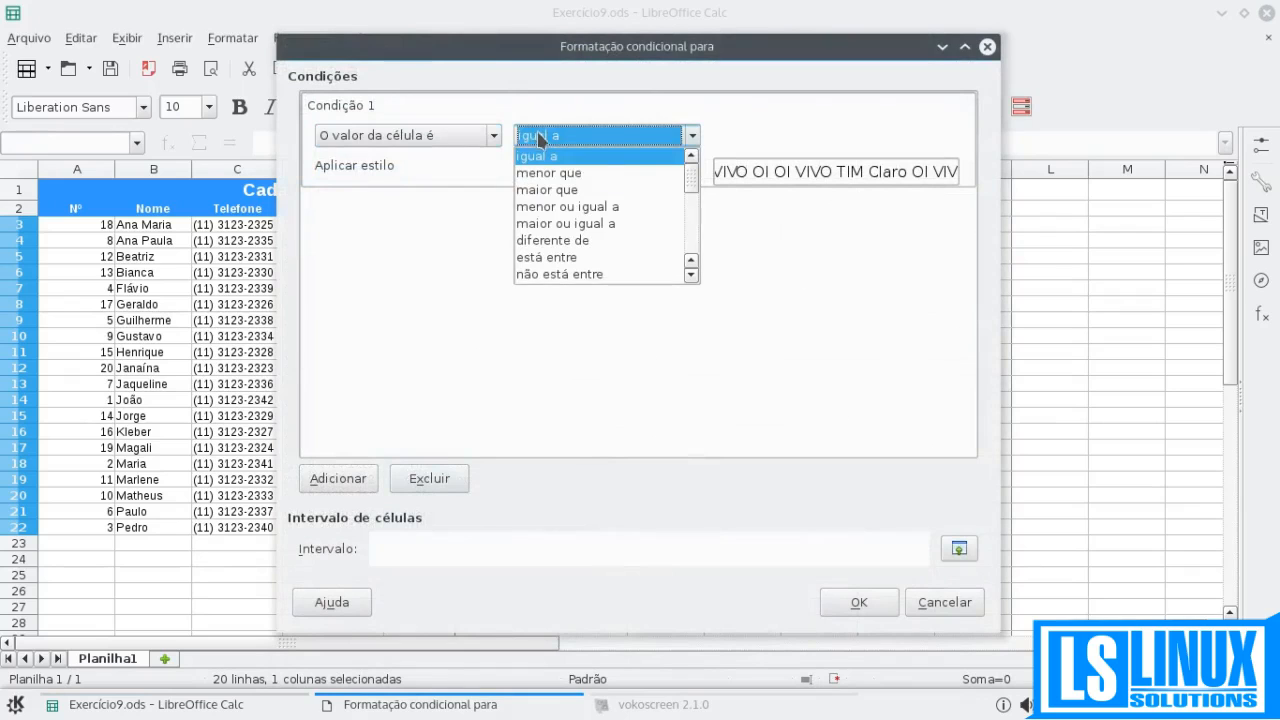
pyautogui.click(600, 156)
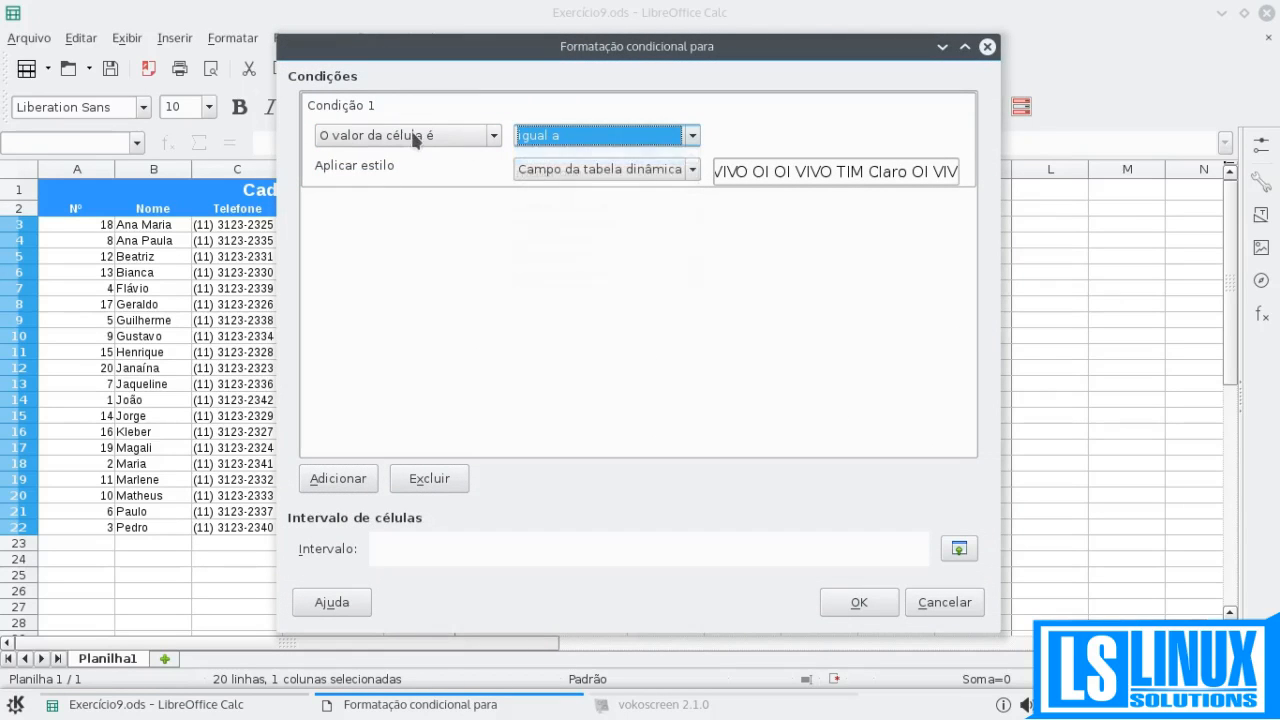
# - Review the available comparison operators, keep "igual a", and enter "VIVO" in double quotes as the comparison value
pyautogui.click(597, 136)
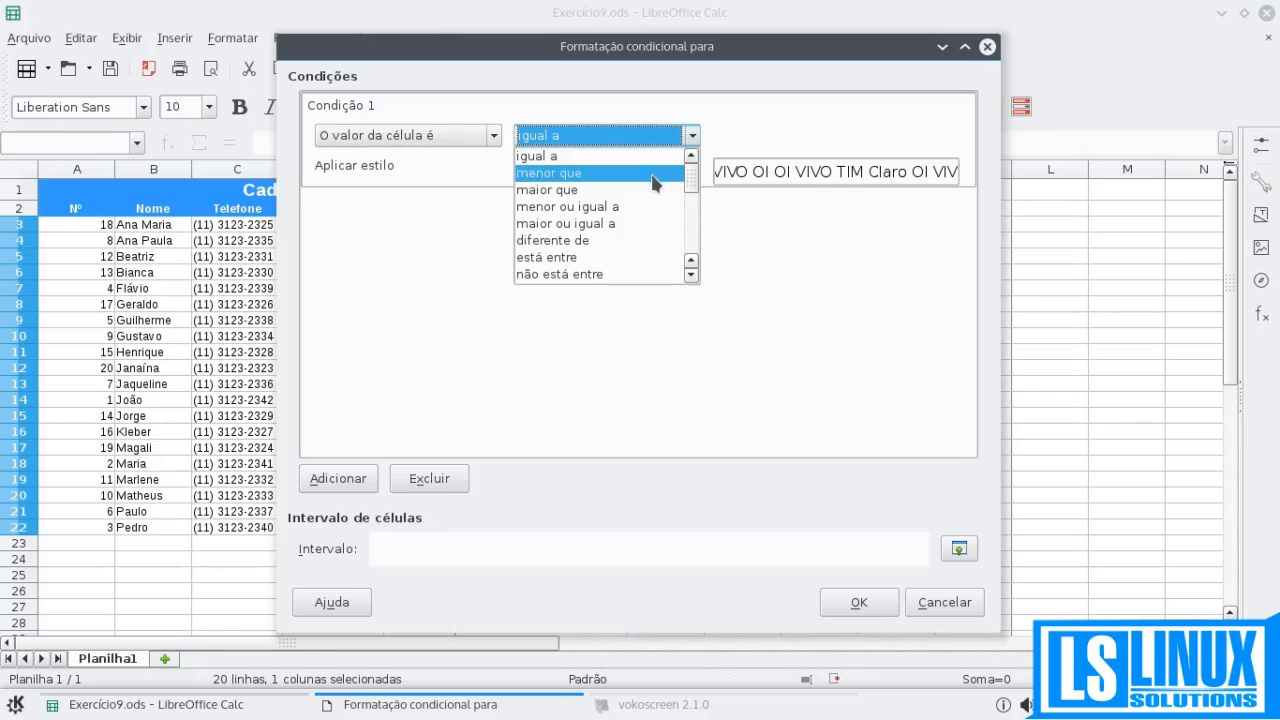
pyautogui.moveTo(690, 183); pyautogui.dragTo(692, 245)
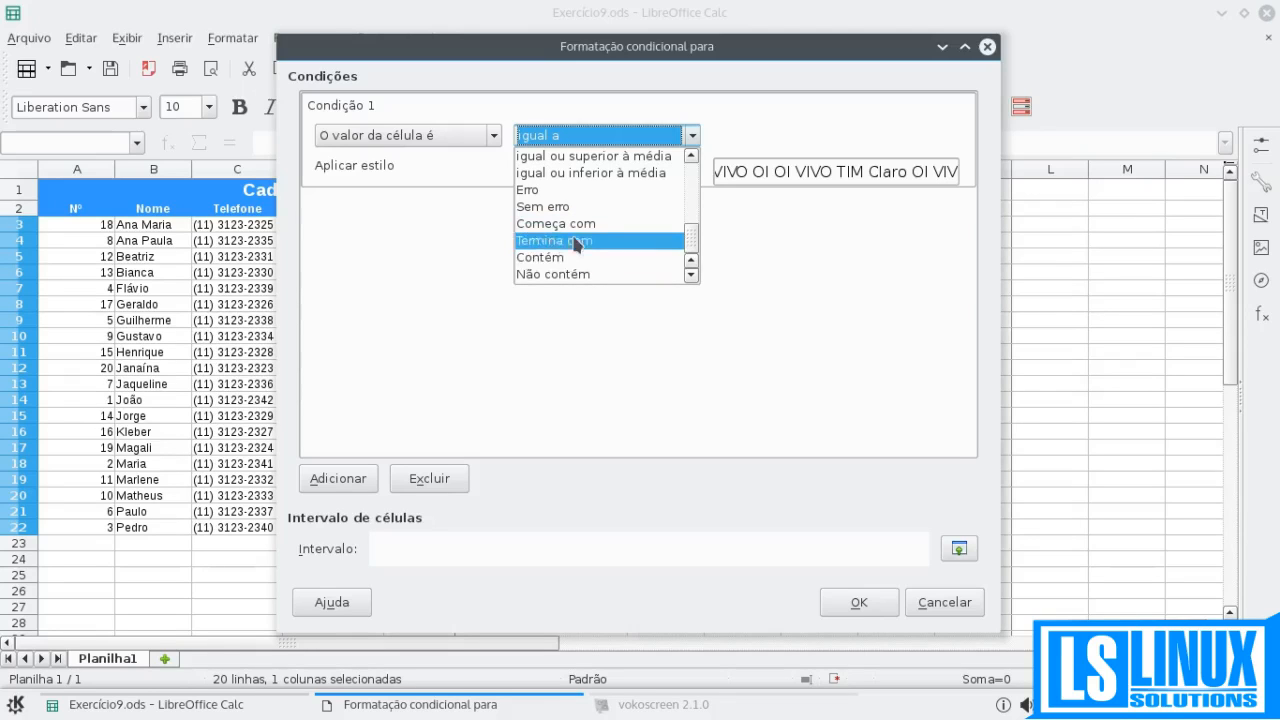
pyautogui.scroll(5, 600, 255)
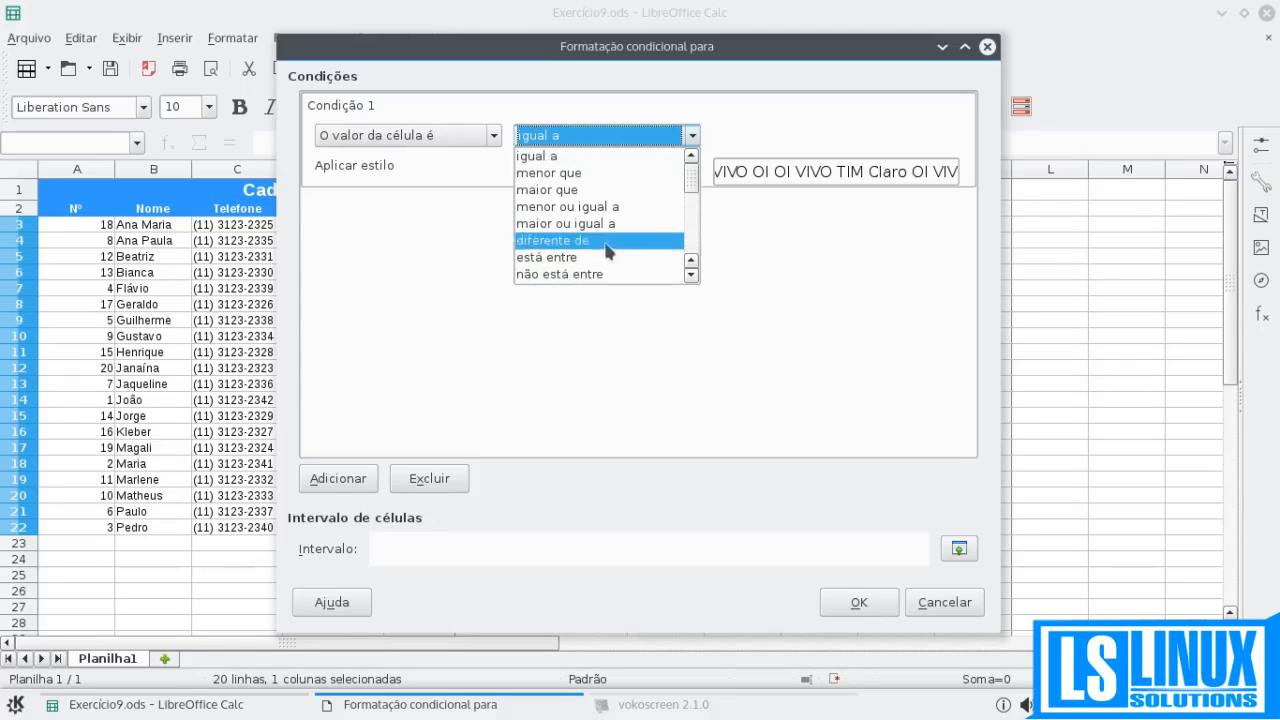
pyautogui.click(537, 158)
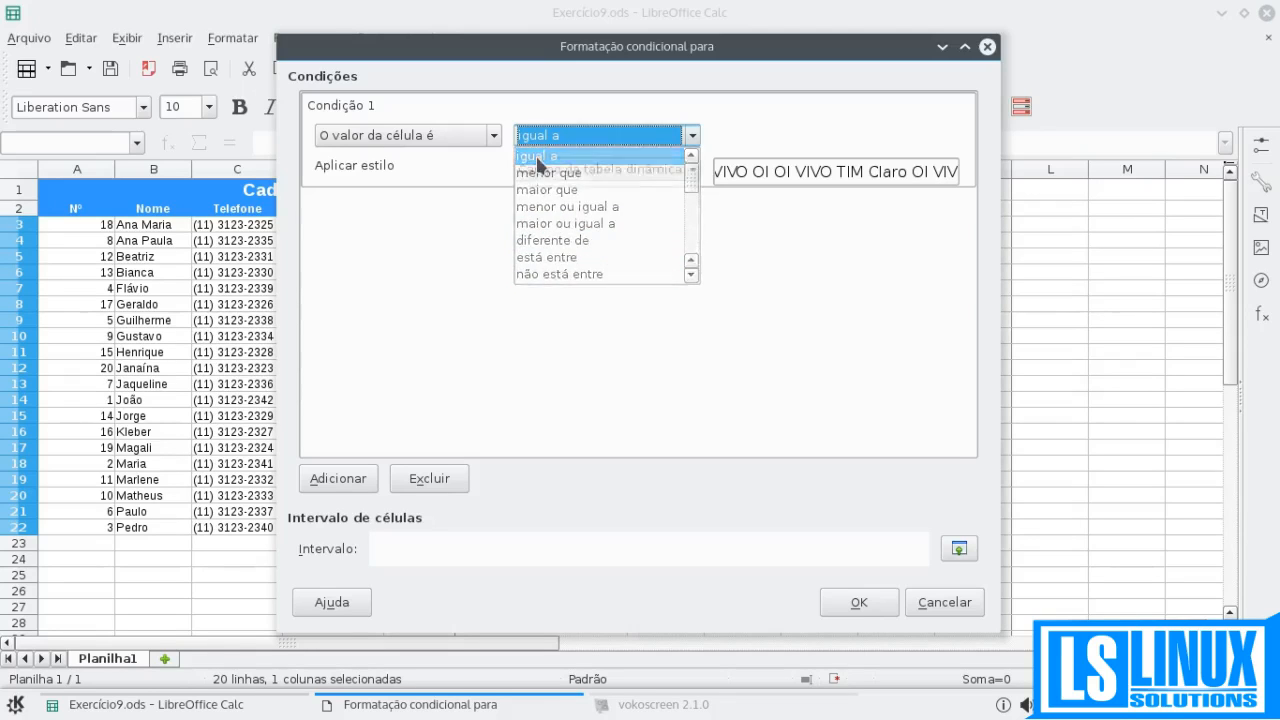
pyautogui.click(724, 136)
pyautogui.write('"VIVO')
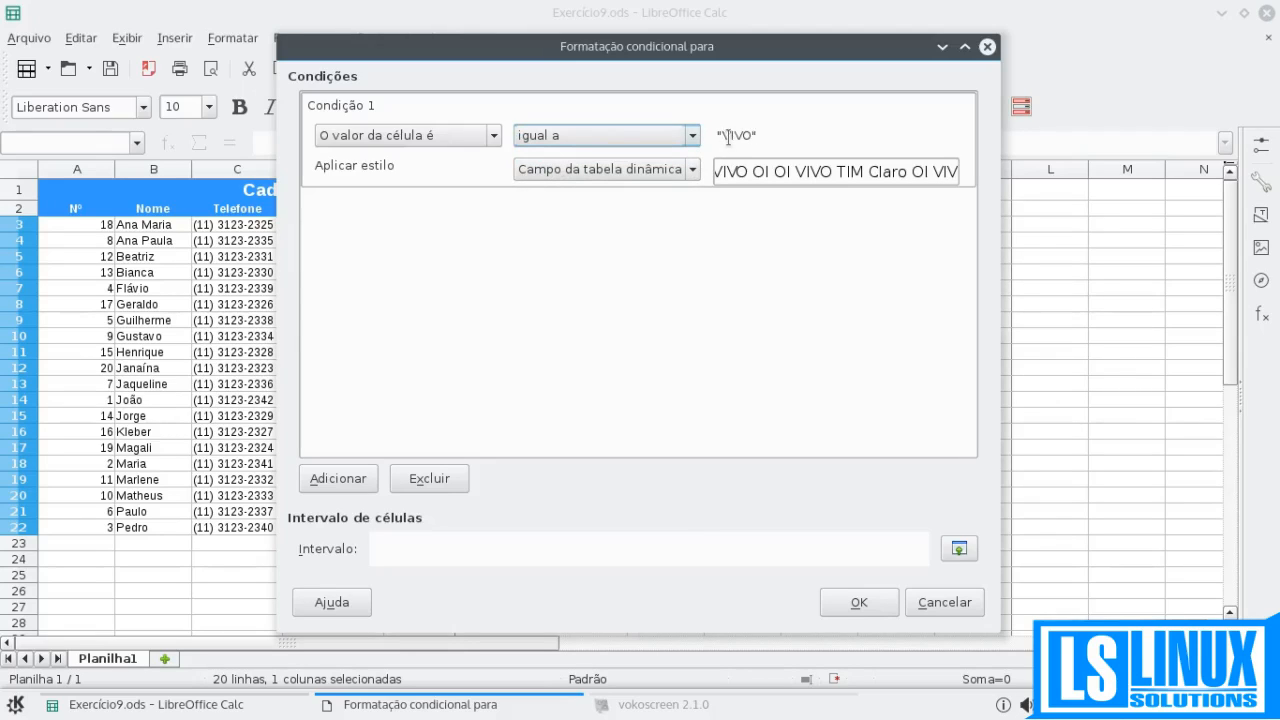
pyautogui.moveTo(757, 135); pyautogui.dragTo(753, 136)
pyautogui.click(760, 139)
# - Apply the existing VIVO cell style to Condição 1
pyautogui.click(528, 170)
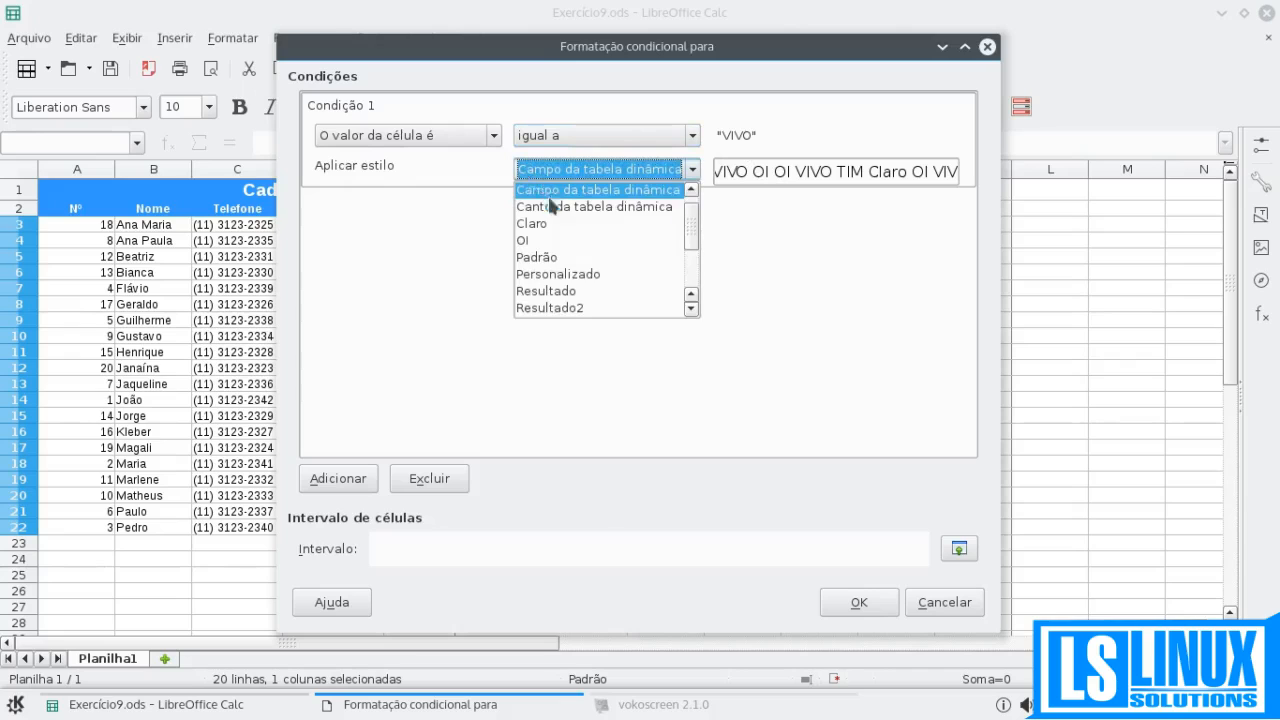
pyautogui.scroll(-2, 580, 320)
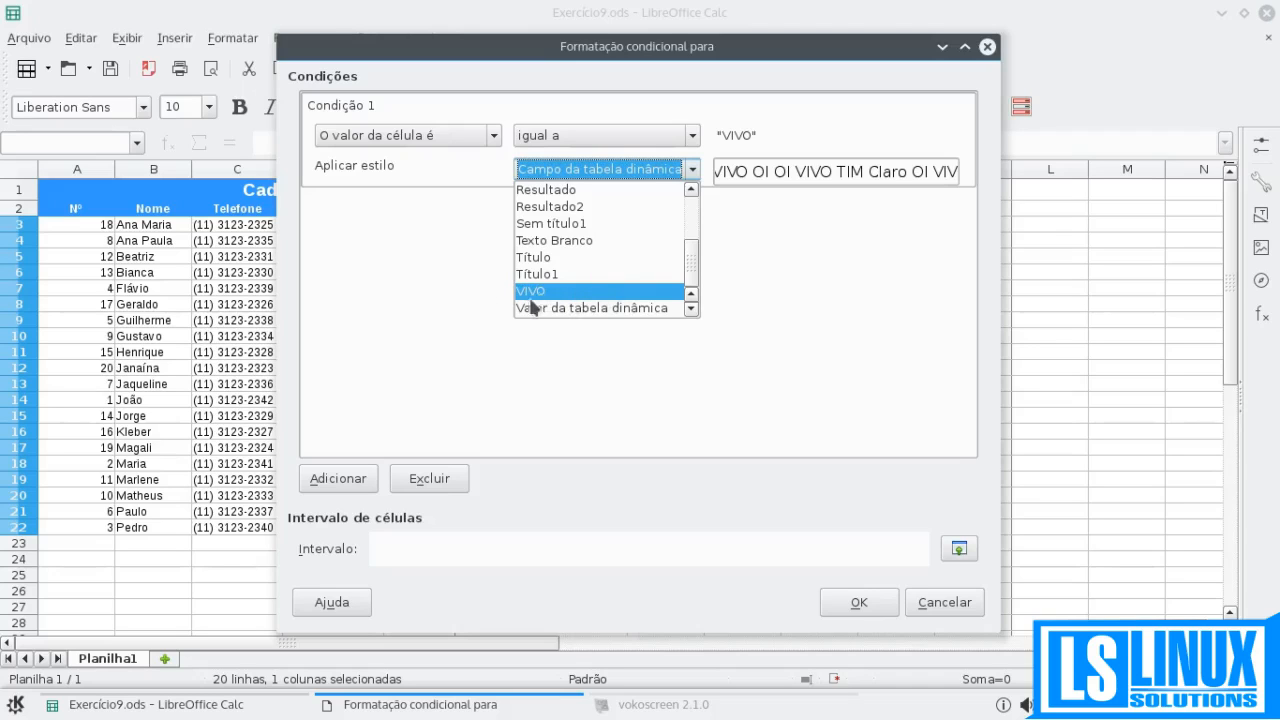
pyautogui.scroll(3, 562, 280)
pyautogui.scroll(-3, 562, 285)
pyautogui.scroll(3, 577, 290)
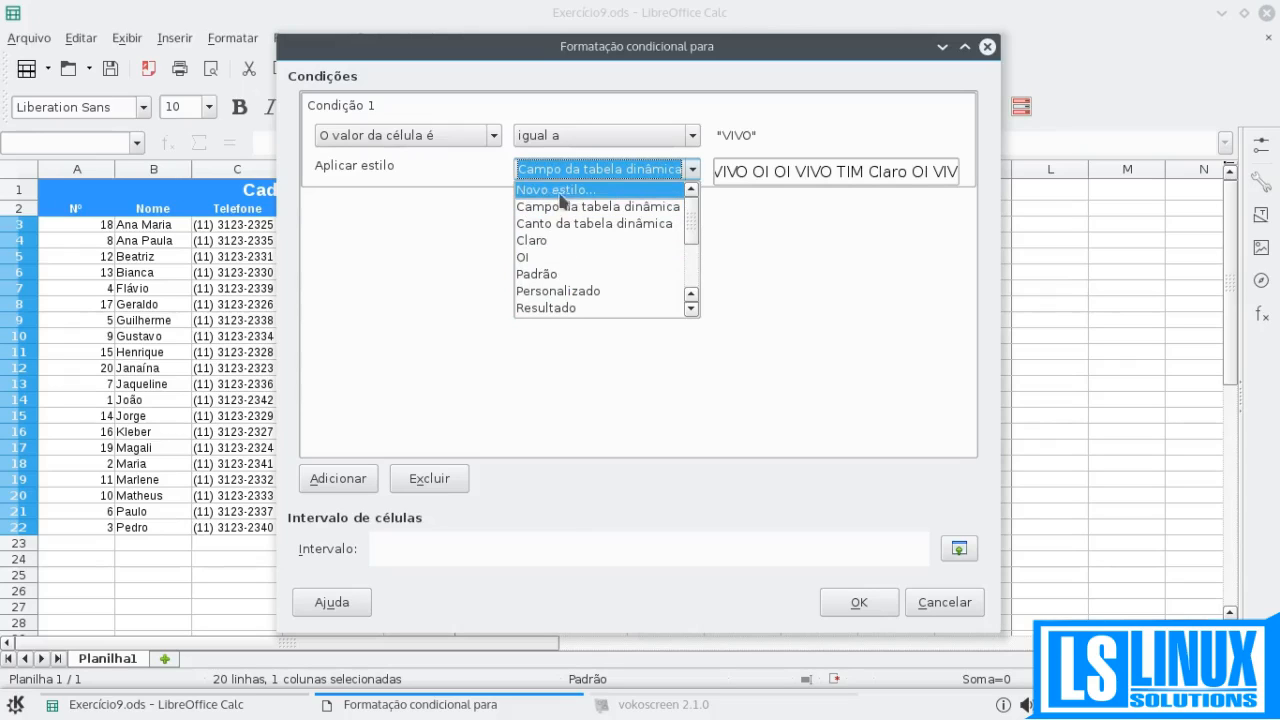
pyautogui.scroll(-3, 573, 251)
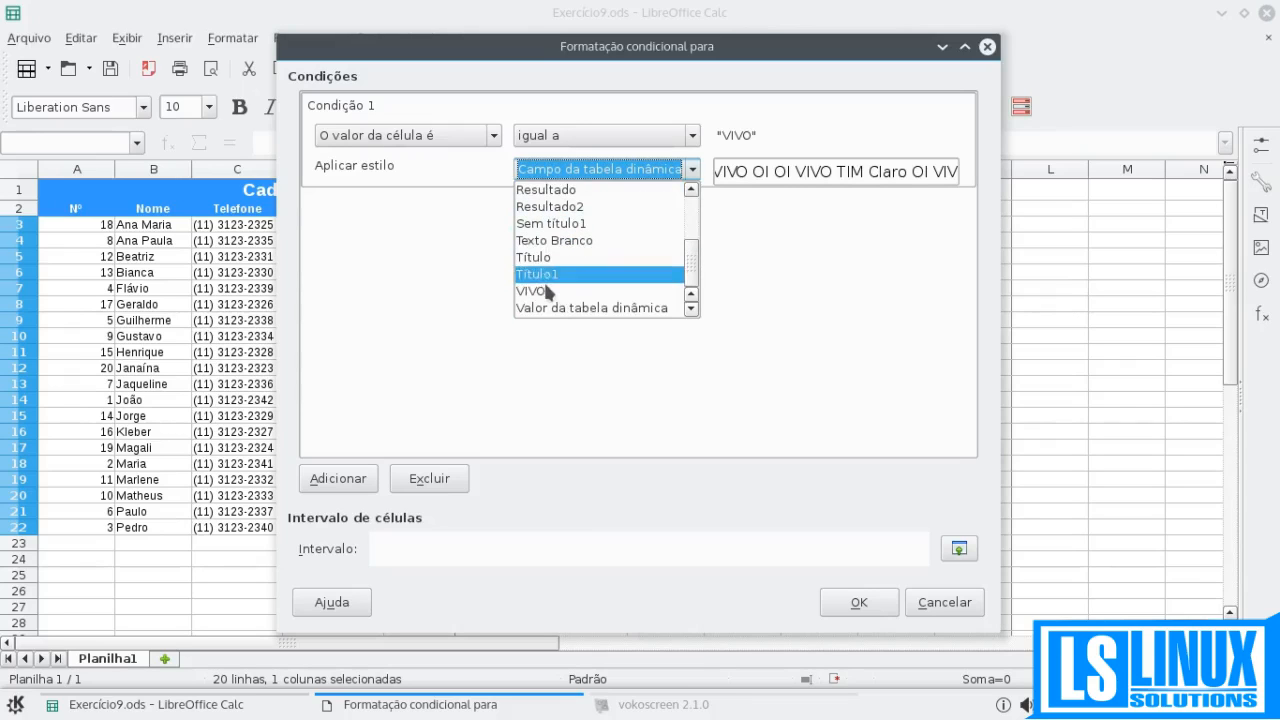
pyautogui.click(543, 292)
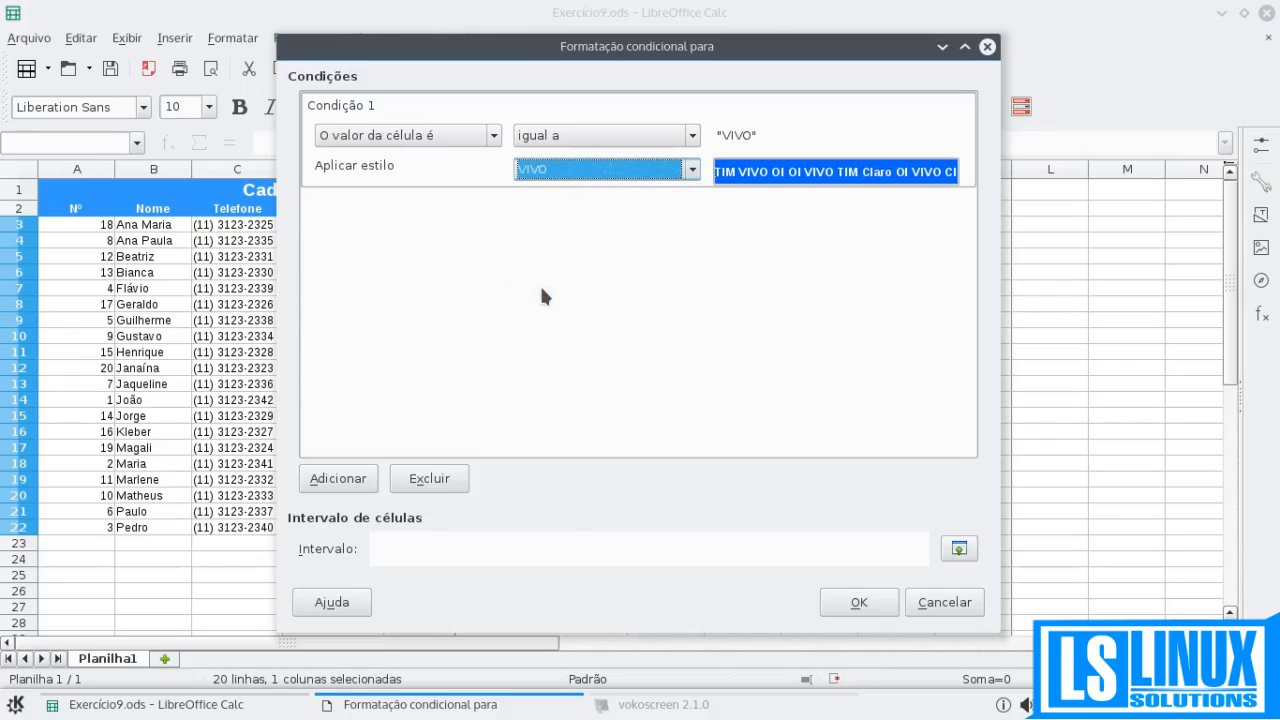
# - Set the conditional format's range to $E$4:$E$22 by selecting those Operadora cells, and confirm the new rule
pyautogui.moveTo(538, 54); pyautogui.dragTo(742, 32)
pyautogui.click(633, 531)
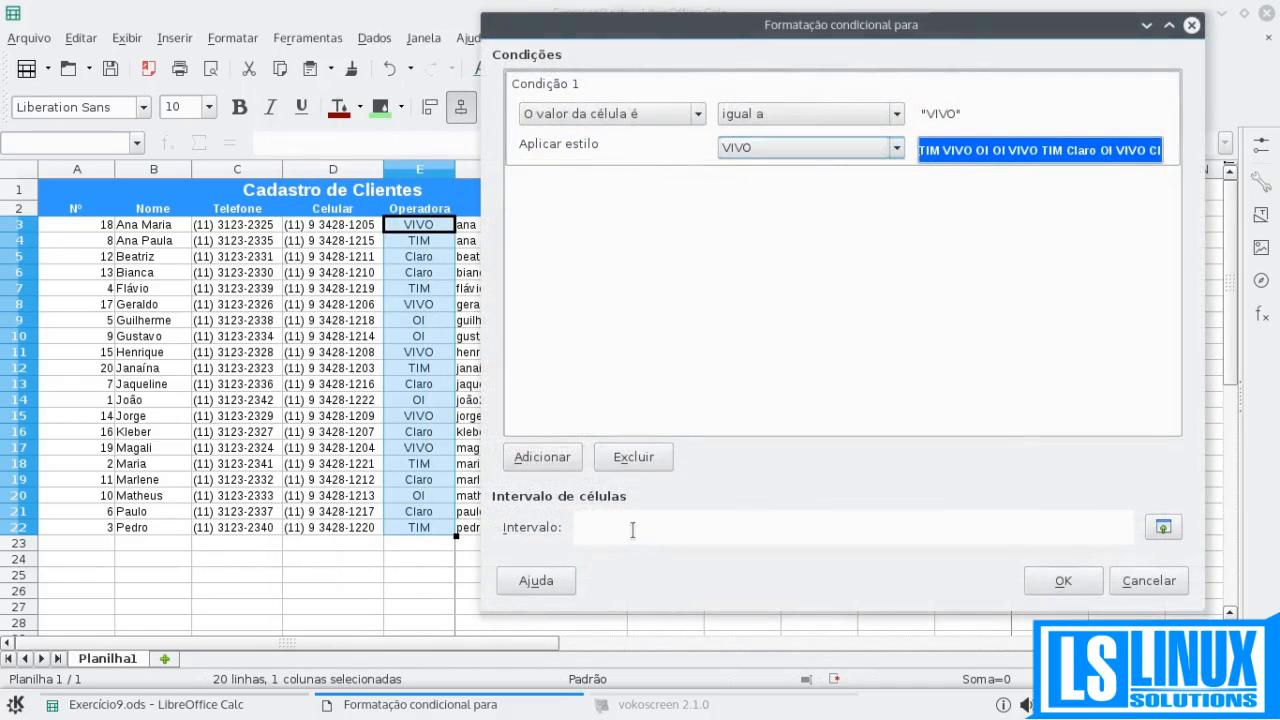
pyautogui.moveTo(424, 230); pyautogui.dragTo(420, 535)
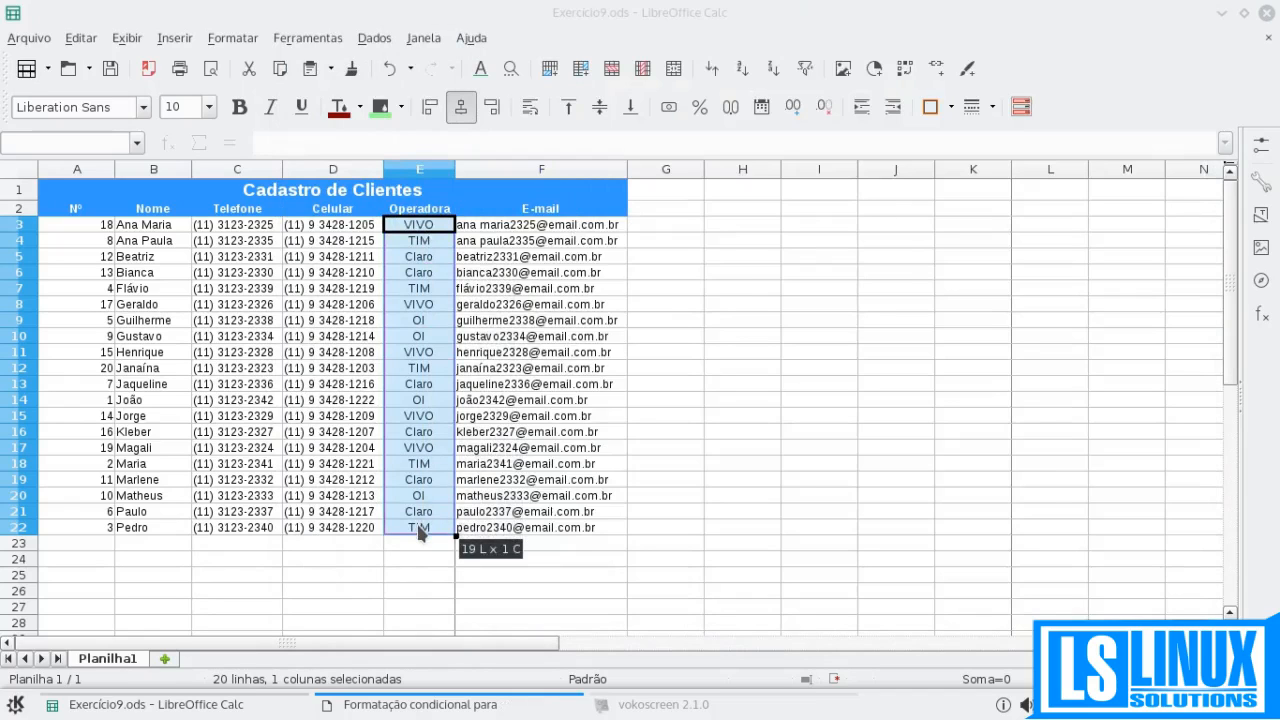
pyautogui.click(414, 700)
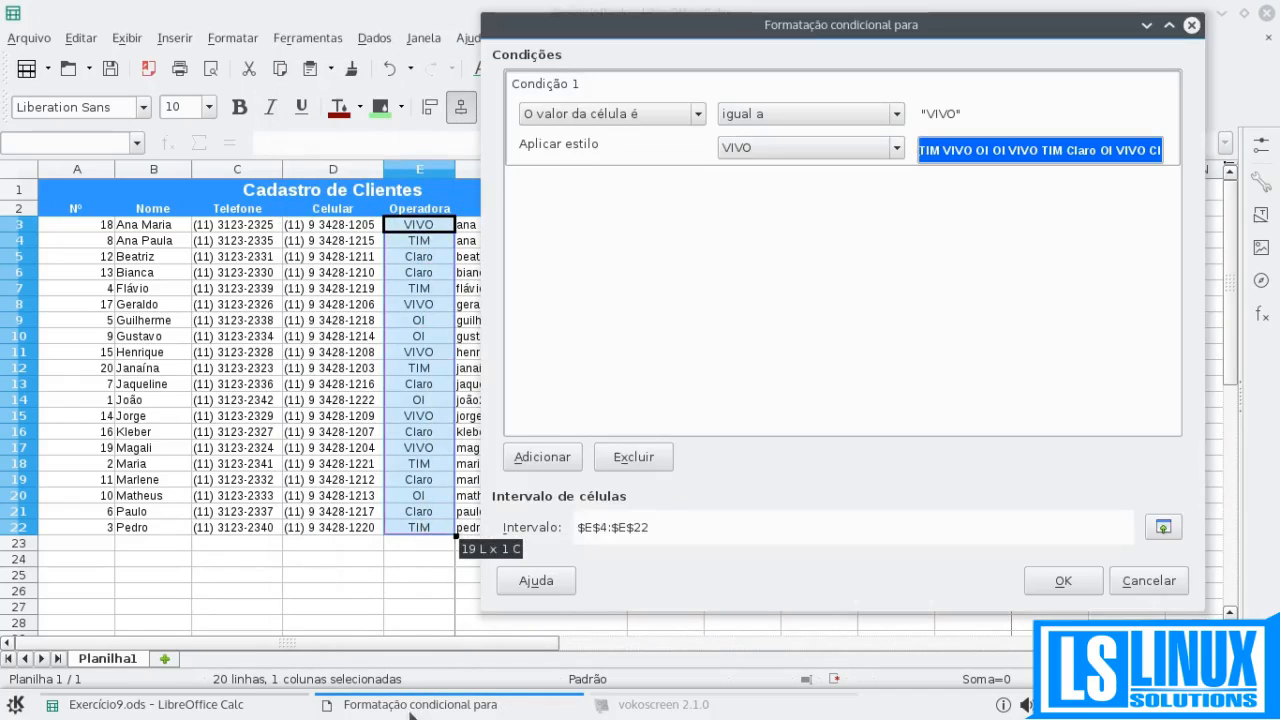
pyautogui.moveTo(670, 530); pyautogui.dragTo(579, 533)
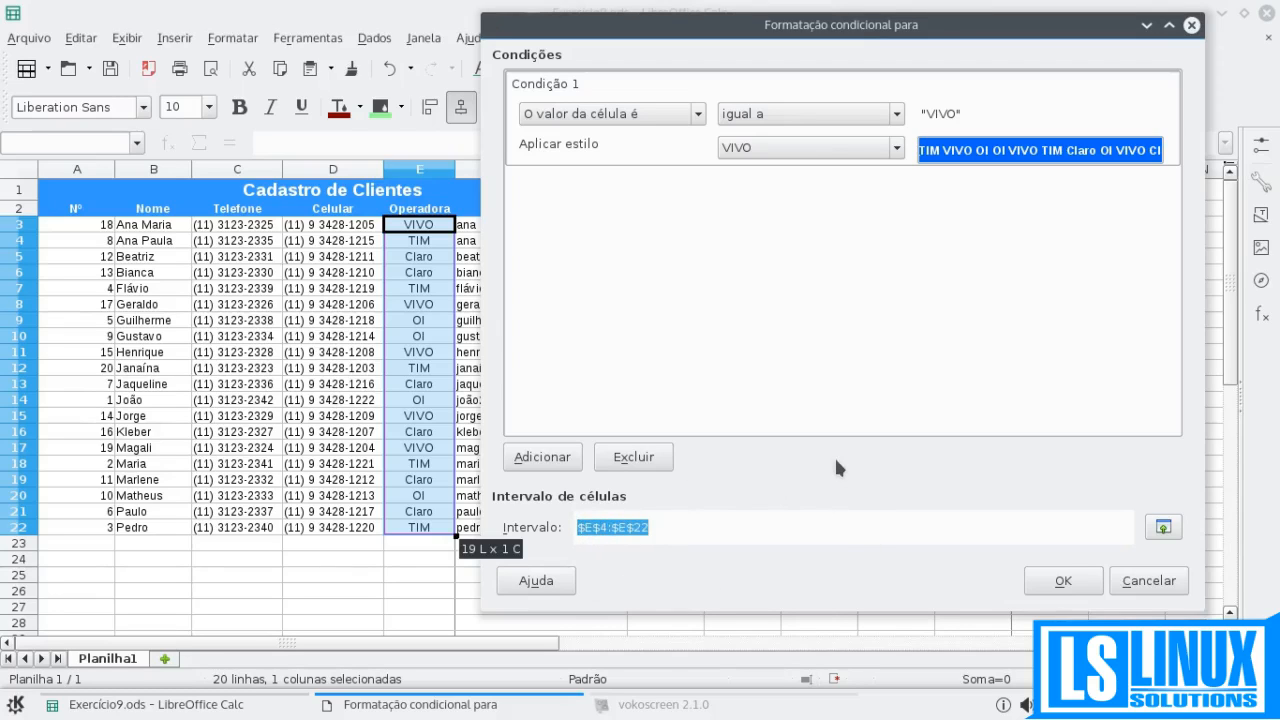
pyautogui.click(1063, 580)
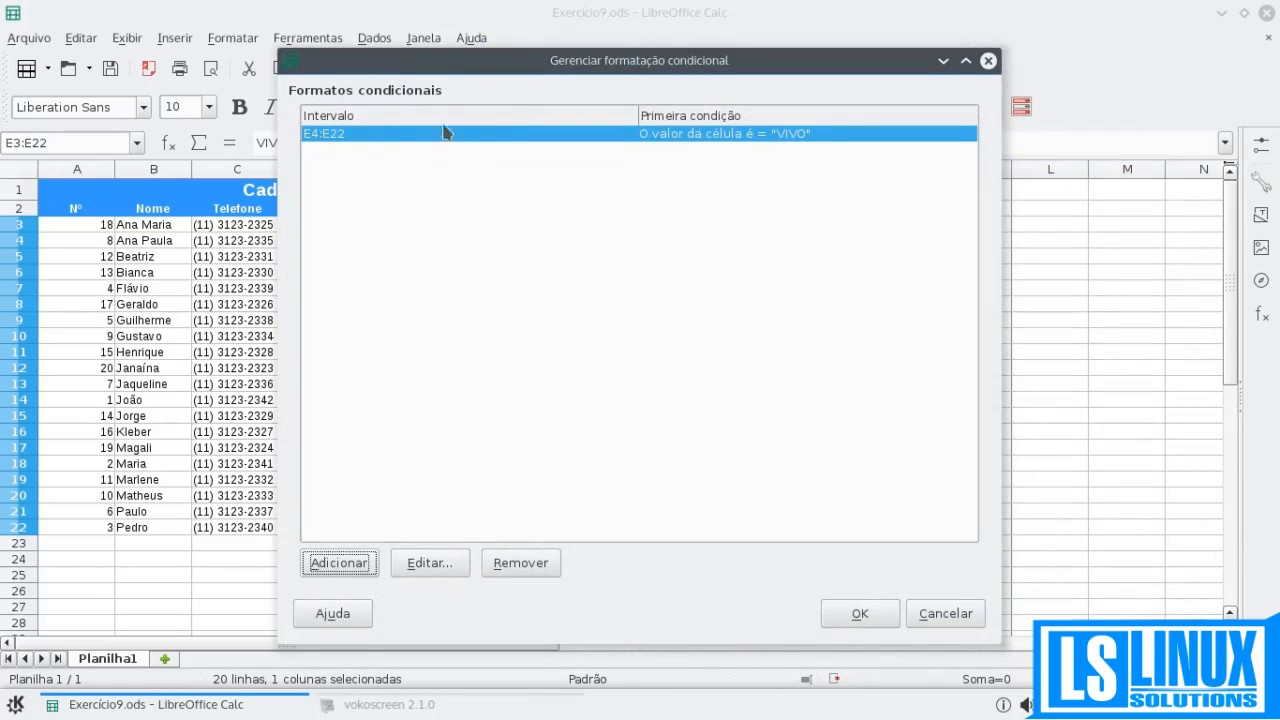
pyautogui.click(858, 613)
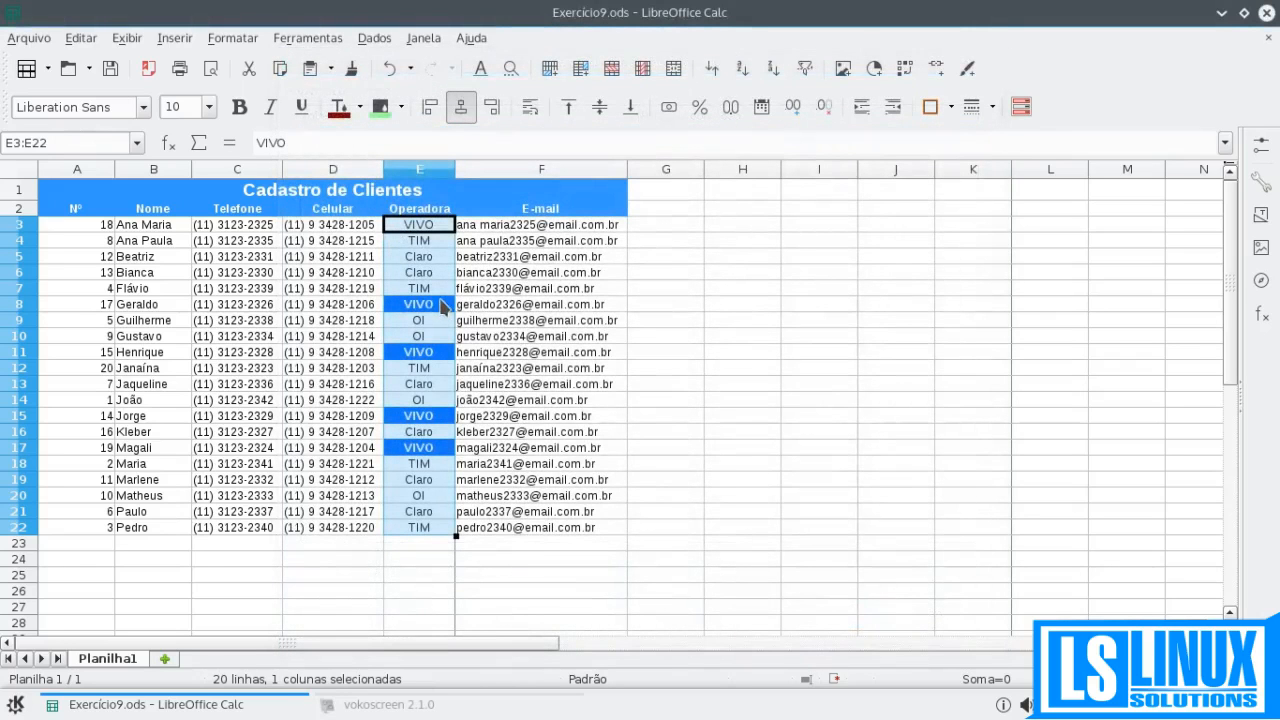
# - Edit the VIVO conditional format so its cell range is E3:E22, and confirm the change
pyautogui.click(422, 227)
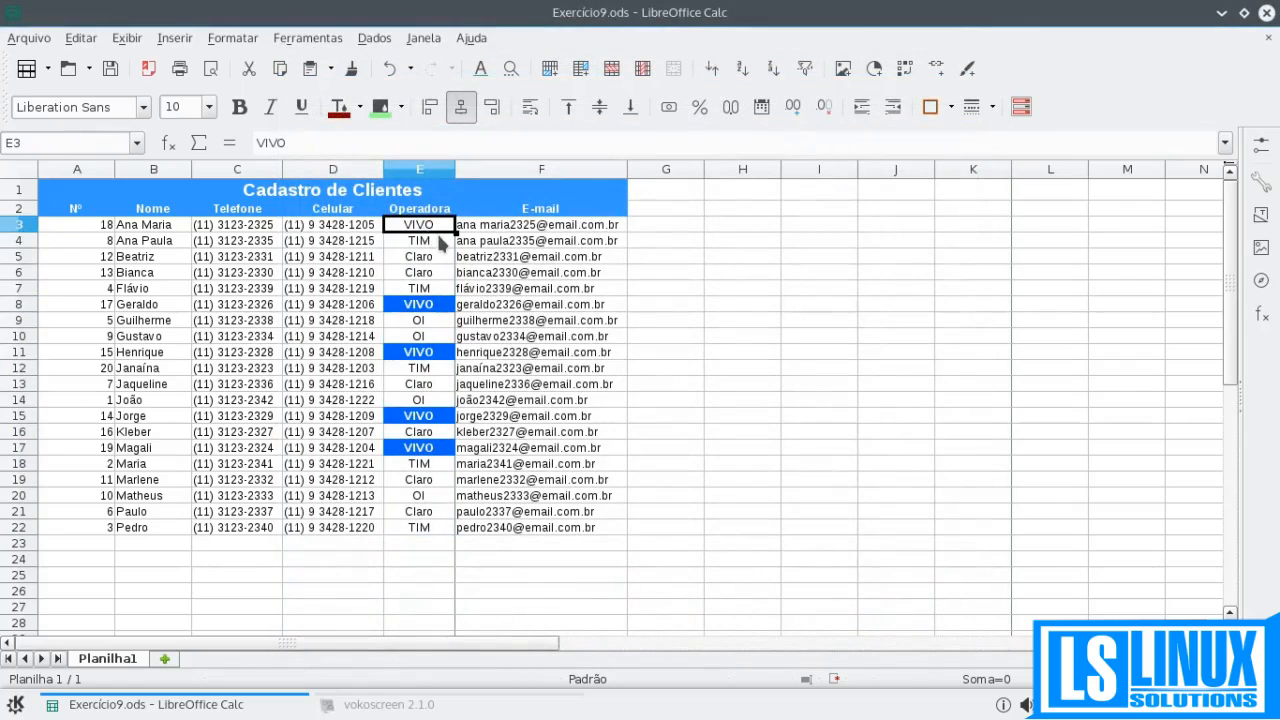
pyautogui.click(440, 243)
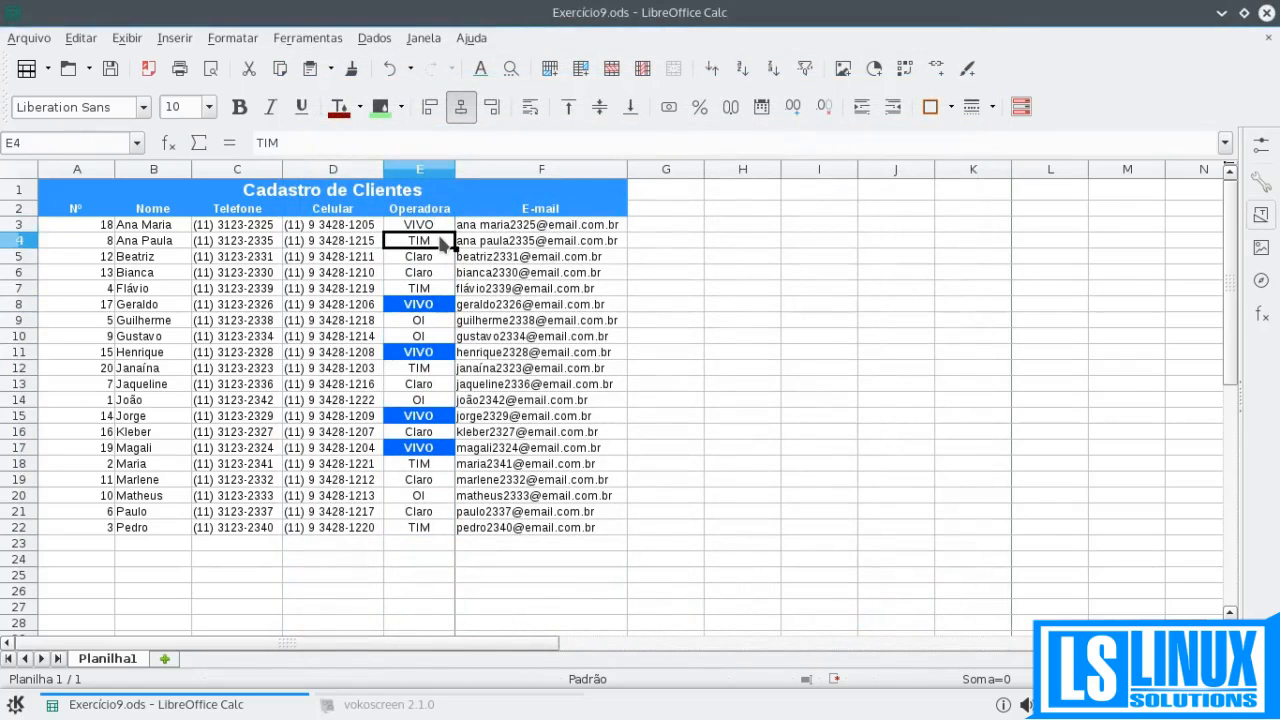
pyautogui.press('Up')
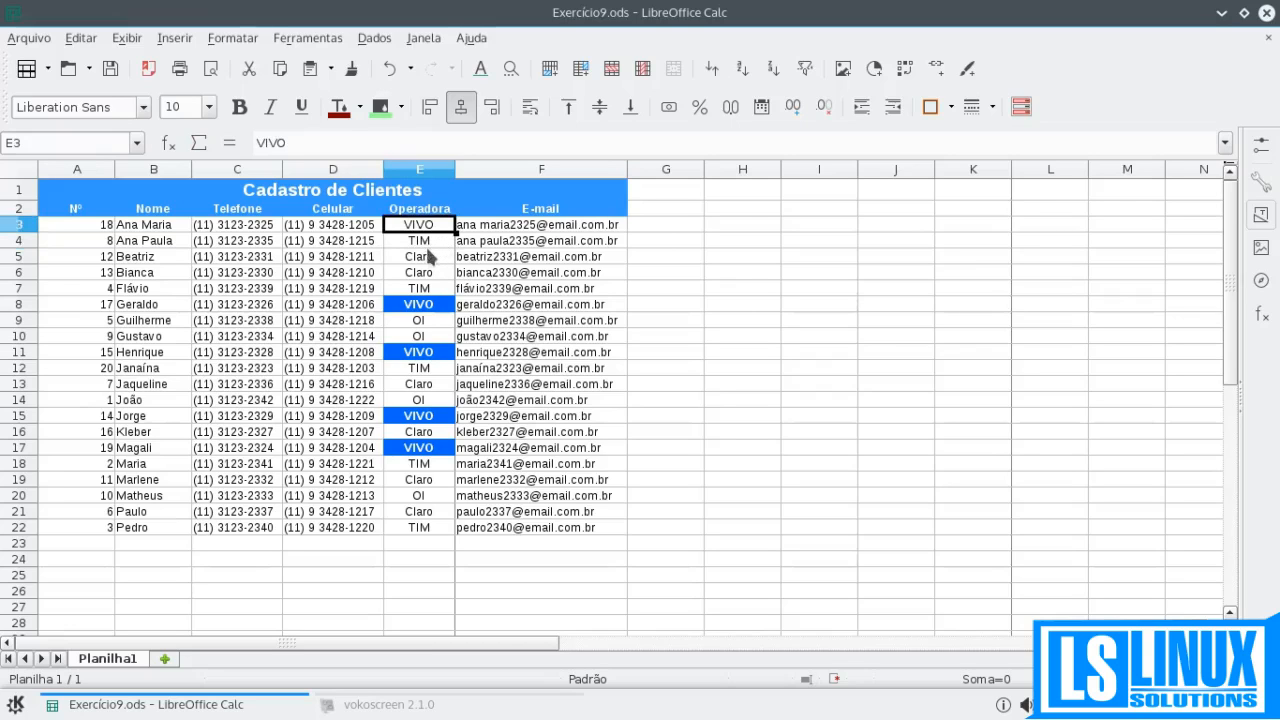
pyautogui.click(230, 38)
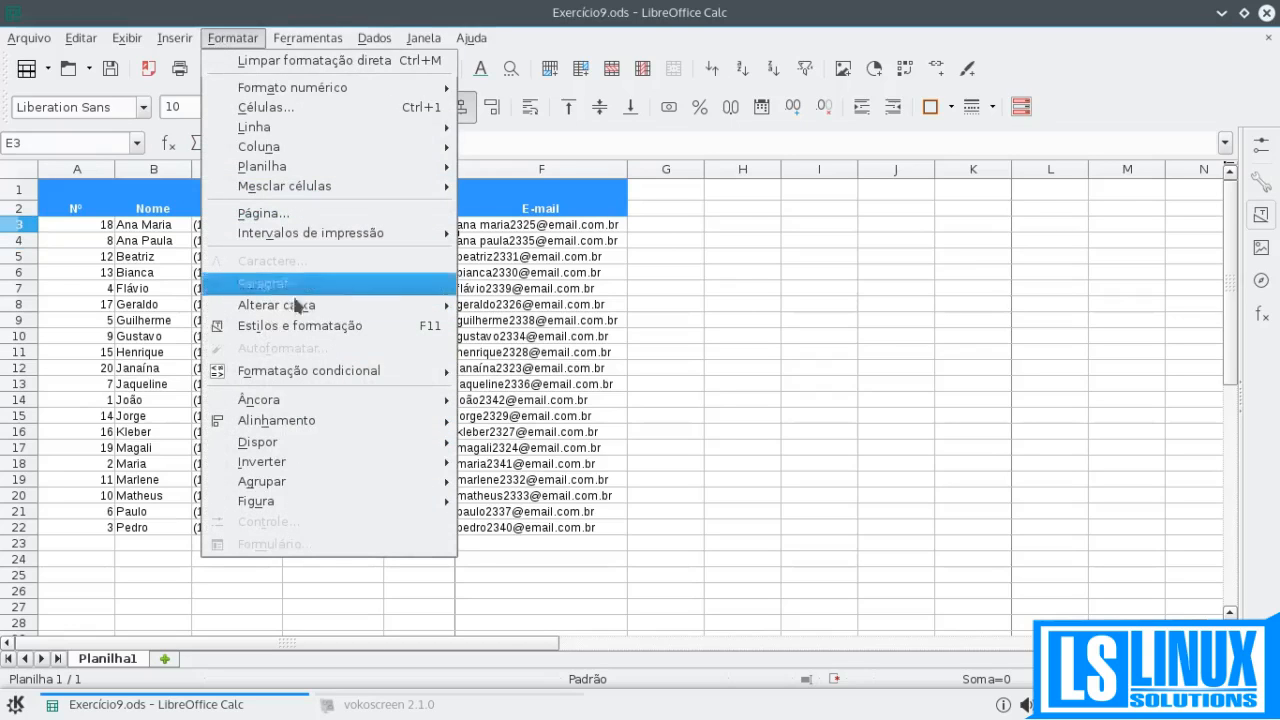
pyautogui.moveTo(375, 371)
pyautogui.click(521, 487)
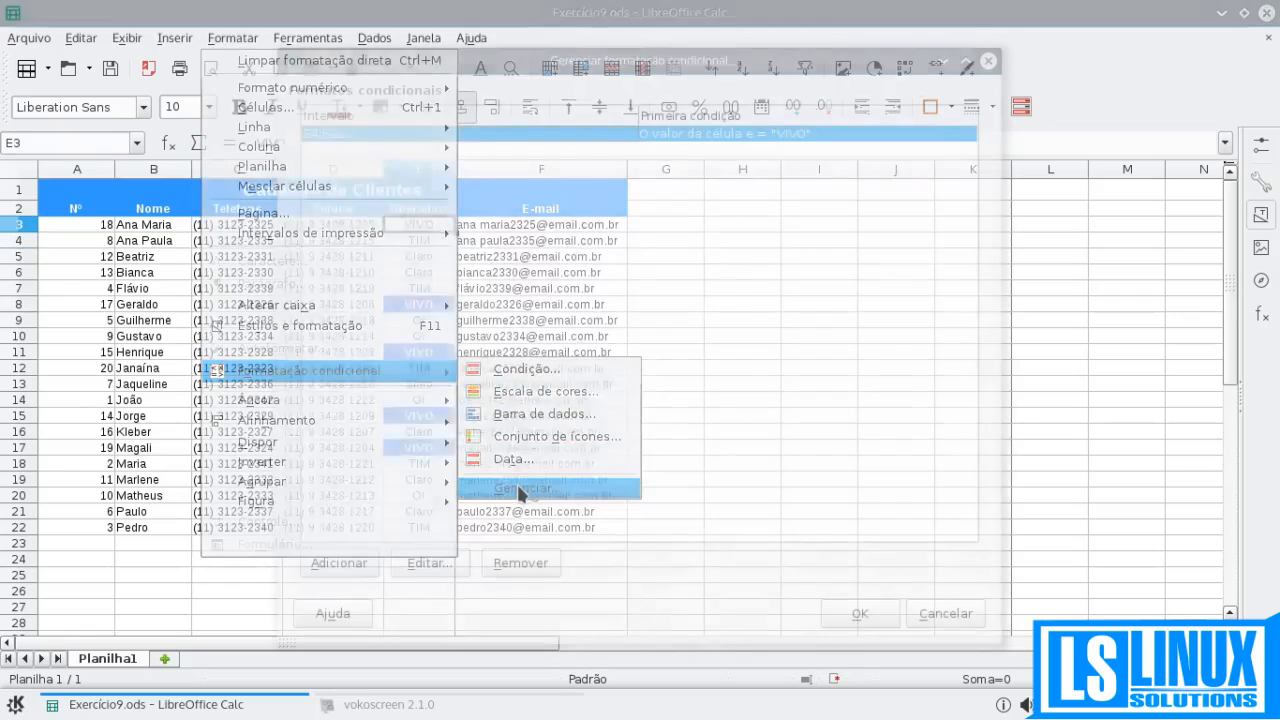
pyautogui.moveTo(540, 61); pyautogui.dragTo(809, 47)
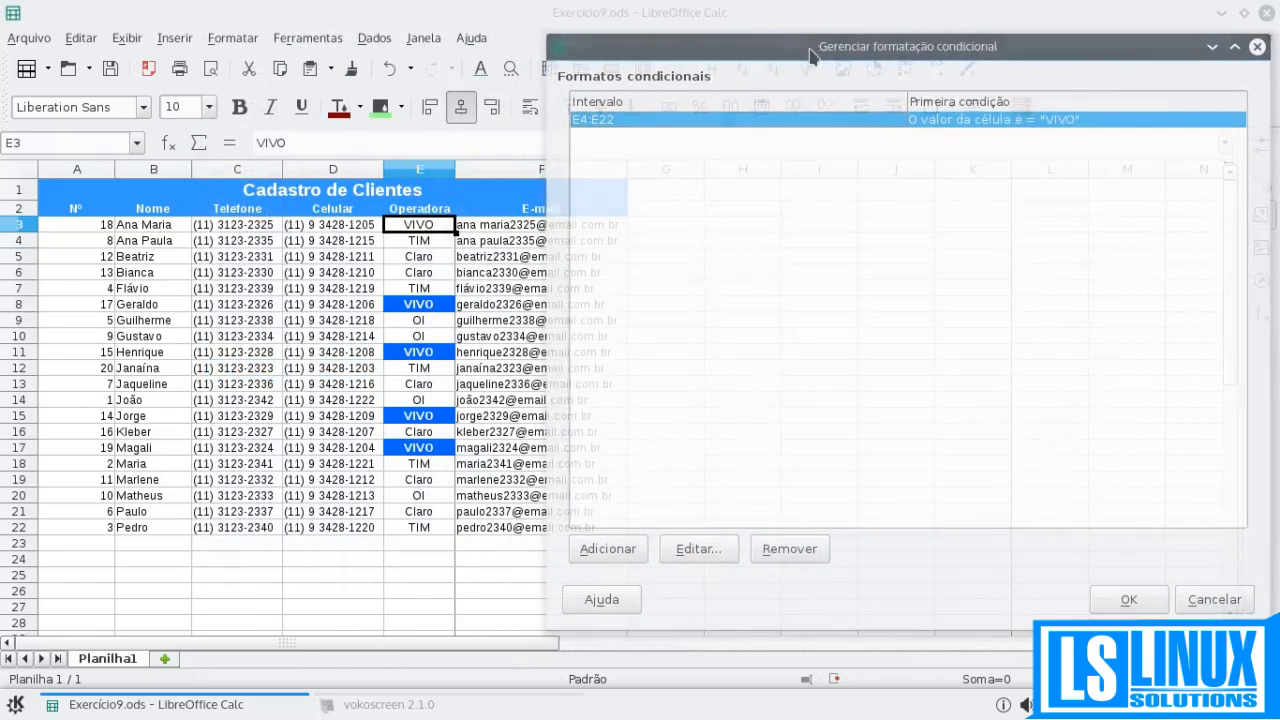
pyautogui.doubleClick(605, 122)
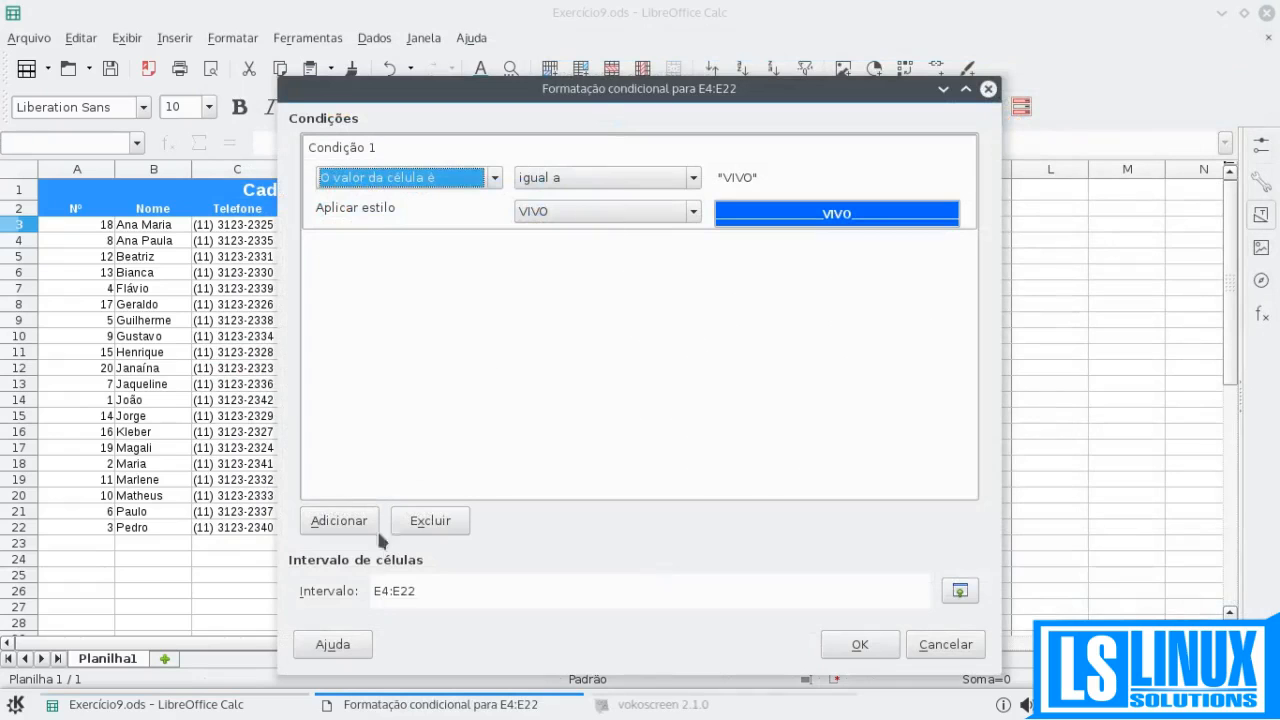
pyautogui.moveTo(381, 590); pyautogui.dragTo(390, 598)
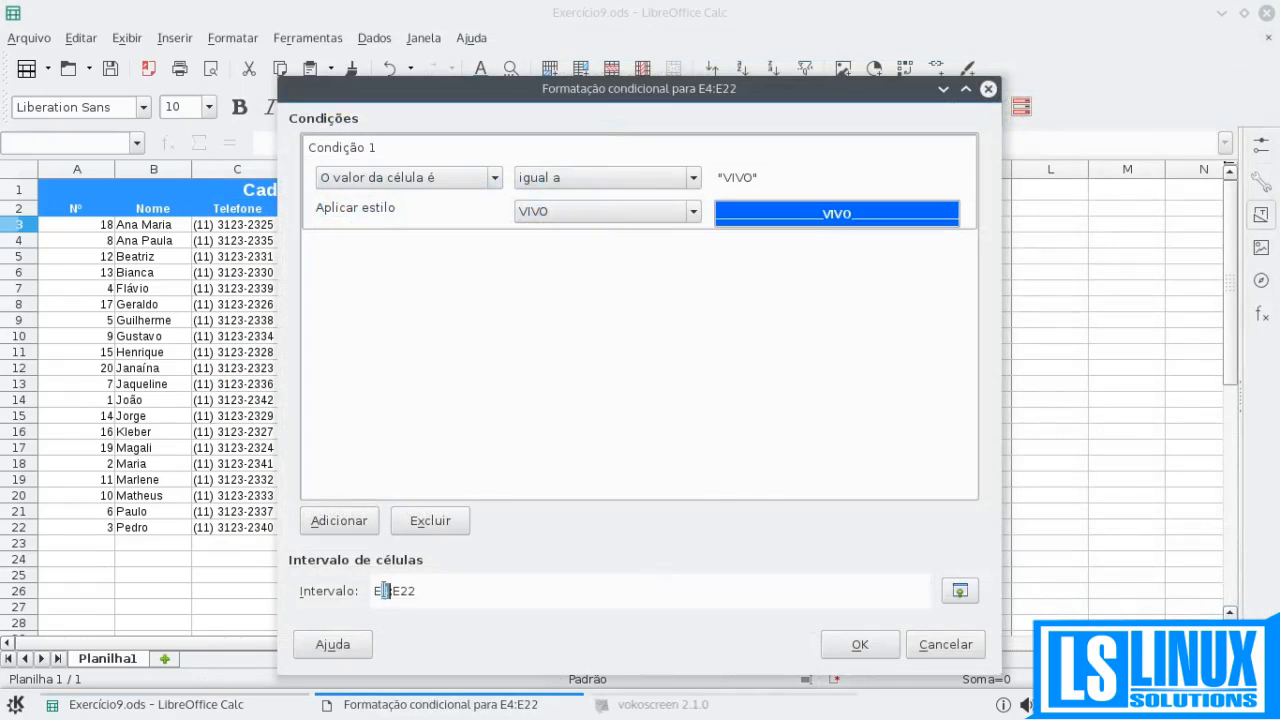
pyautogui.click(838, 644)
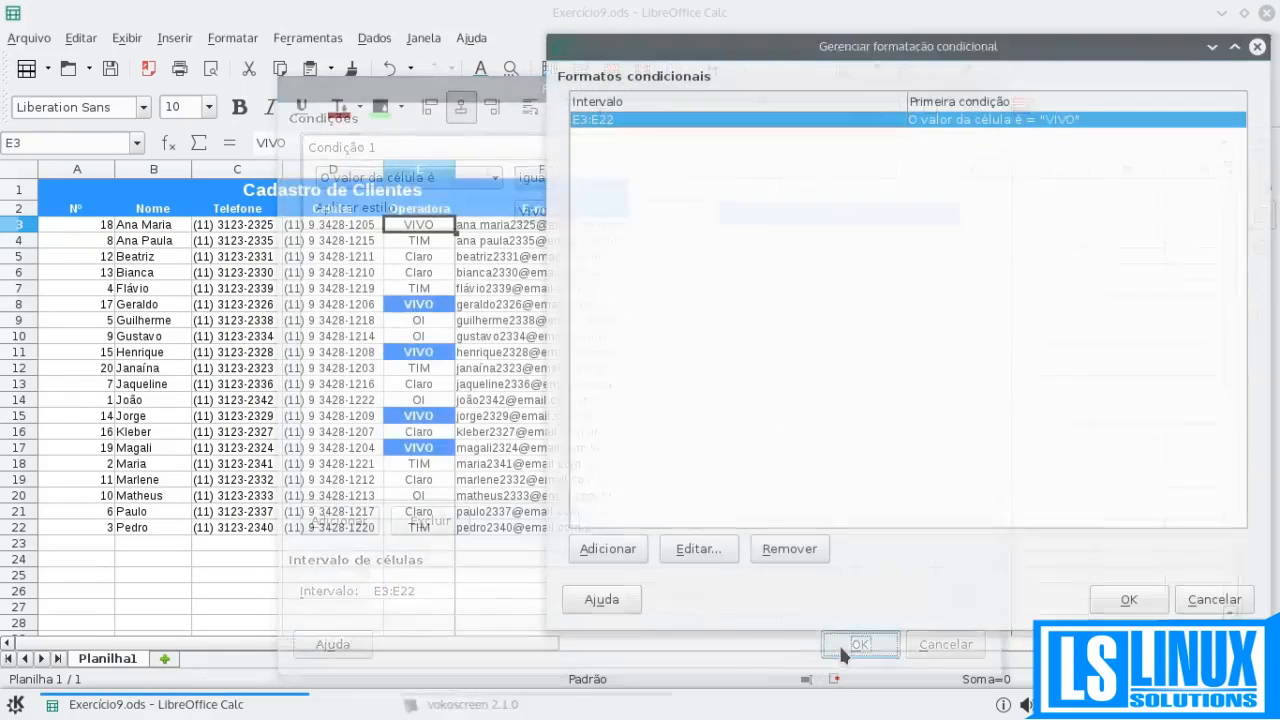
pyautogui.click(1128, 600)
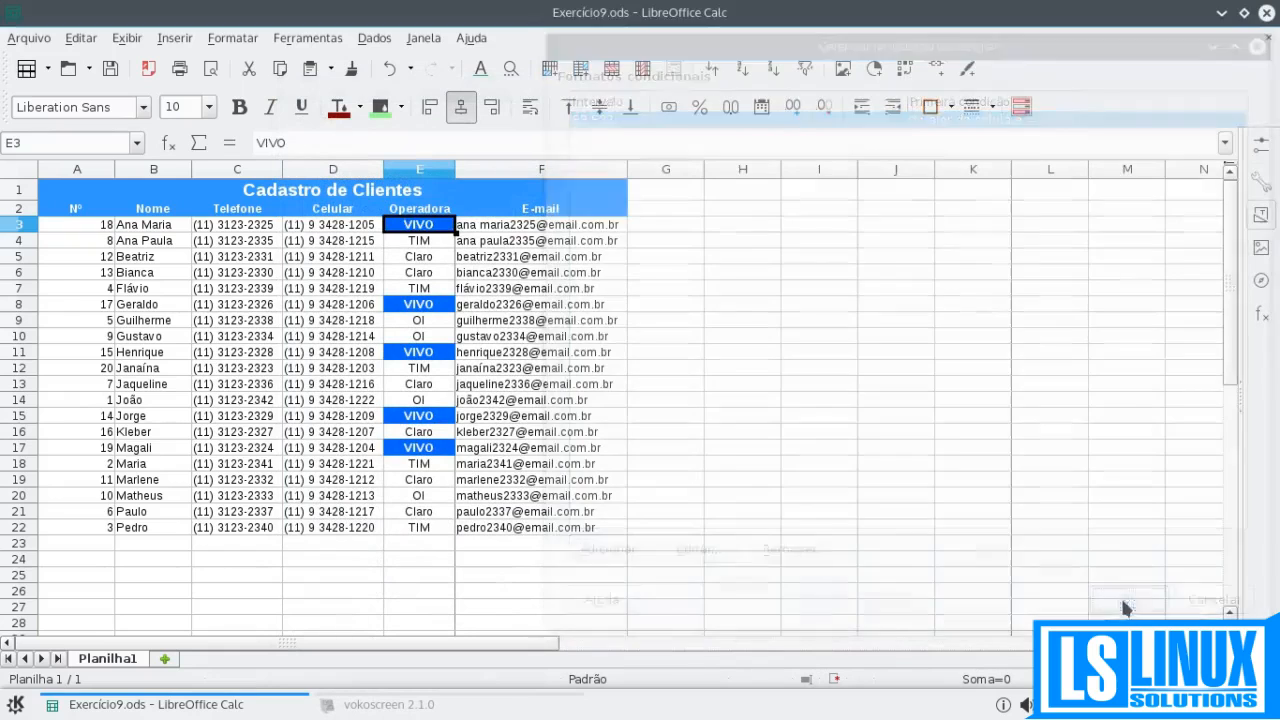
# - Test the VIVO rule by replacing the value in cell E3 with "TIM", and undo that entry
pyautogui.click(484, 338)
pyautogui.click(424, 228)
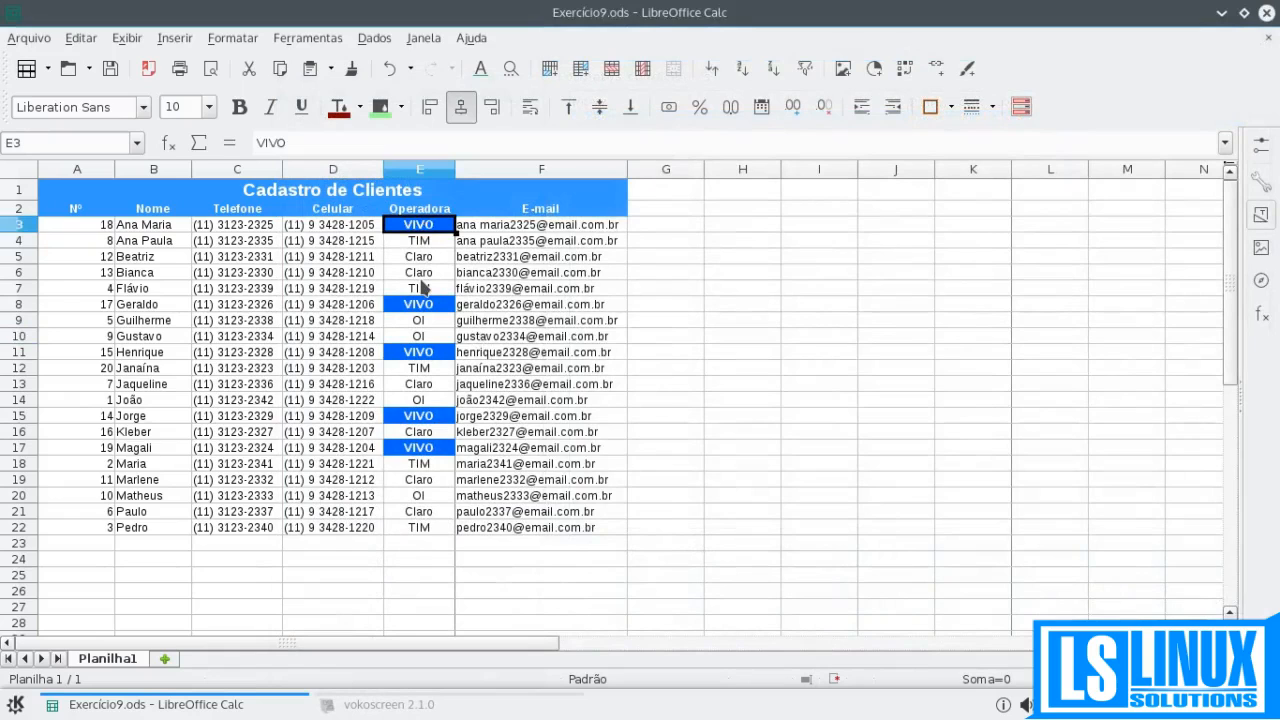
pyautogui.write('Tim')
pyautogui.press('BackSpace')
pyautogui.press('BackSpace')
pyautogui.press('BackSpace')
pyautogui.write('TIM')
pyautogui.press('Return')
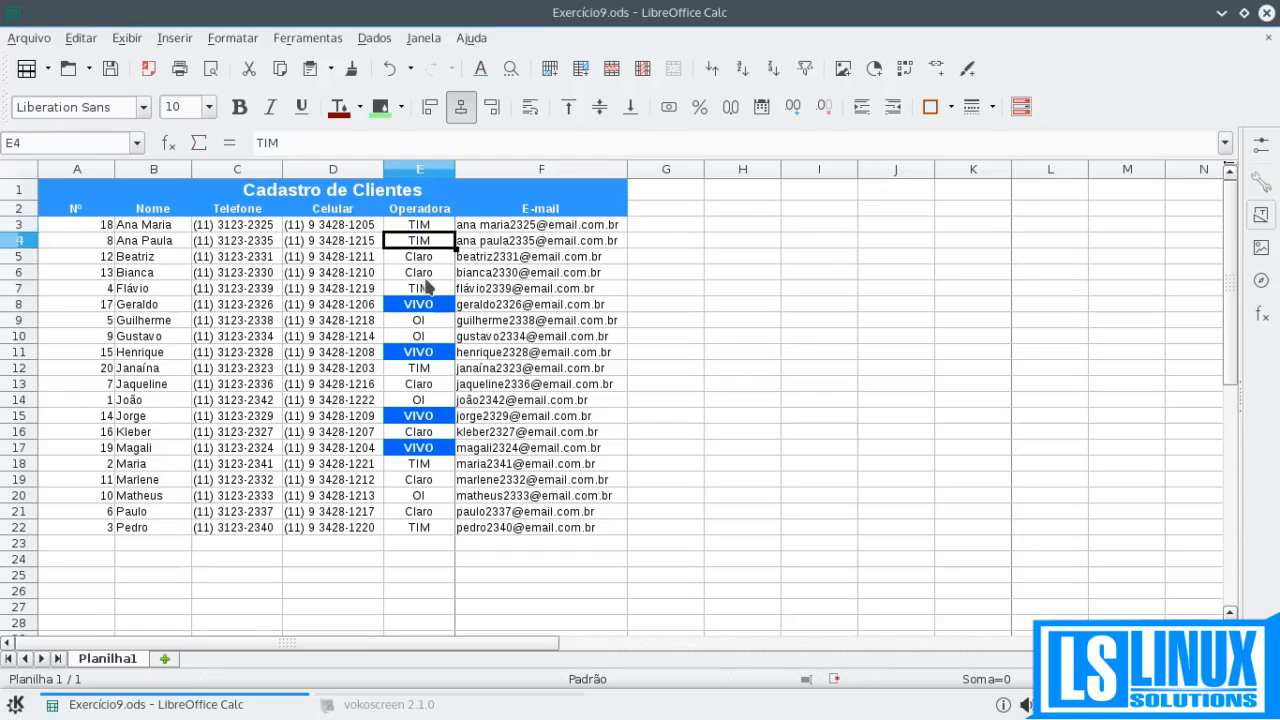
pyautogui.click(421, 228)
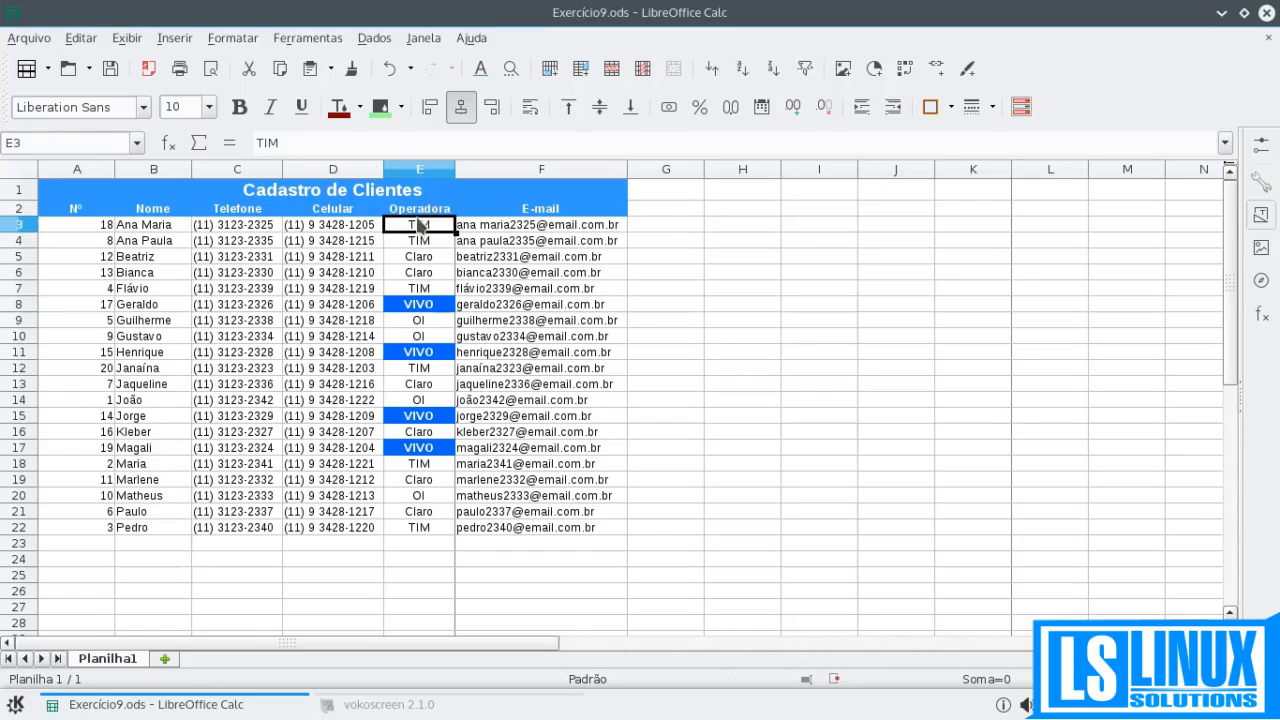
pyautogui.hotkey('ctrl', 'z')
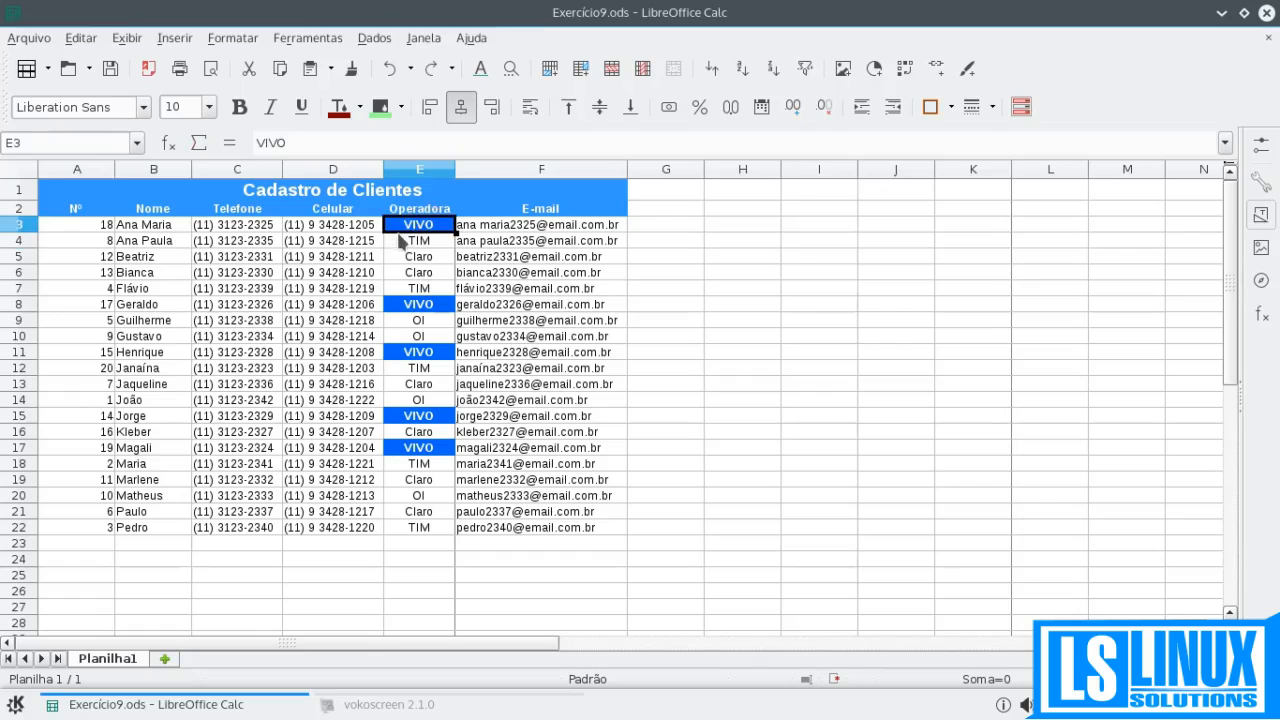
# - Select the Operadora cells E3:E22 and open the conditional formatting manager, keeping the selected column in view
pyautogui.click(414, 244)
pyautogui.click(418, 228)
pyautogui.moveTo(418, 228); pyautogui.dragTo(418, 528)
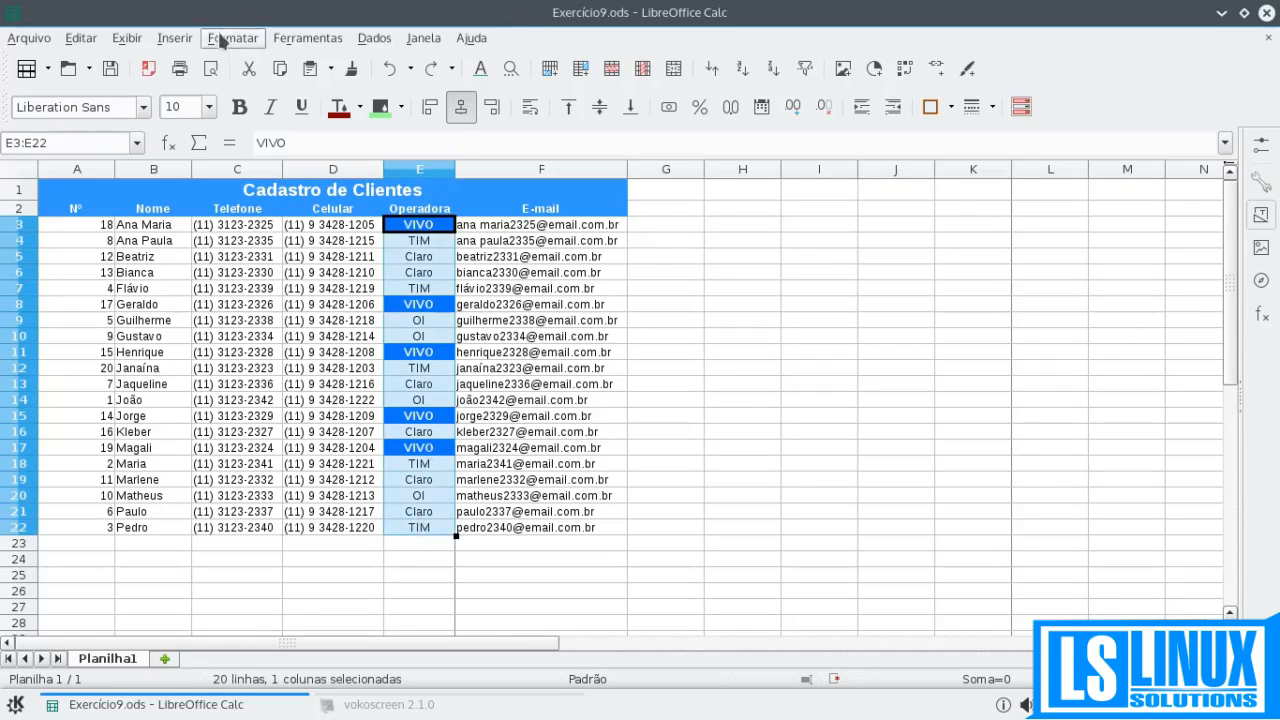
pyautogui.click(232, 38)
pyautogui.moveTo(268, 372)
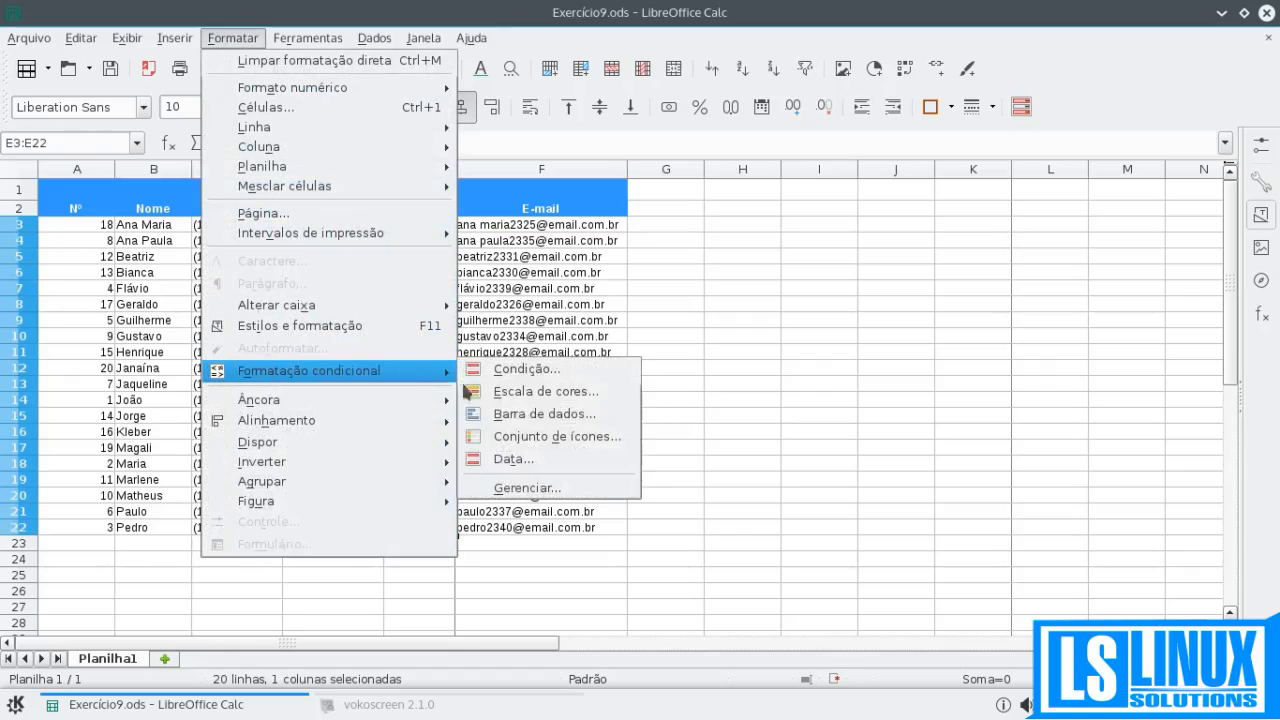
pyautogui.click(520, 487)
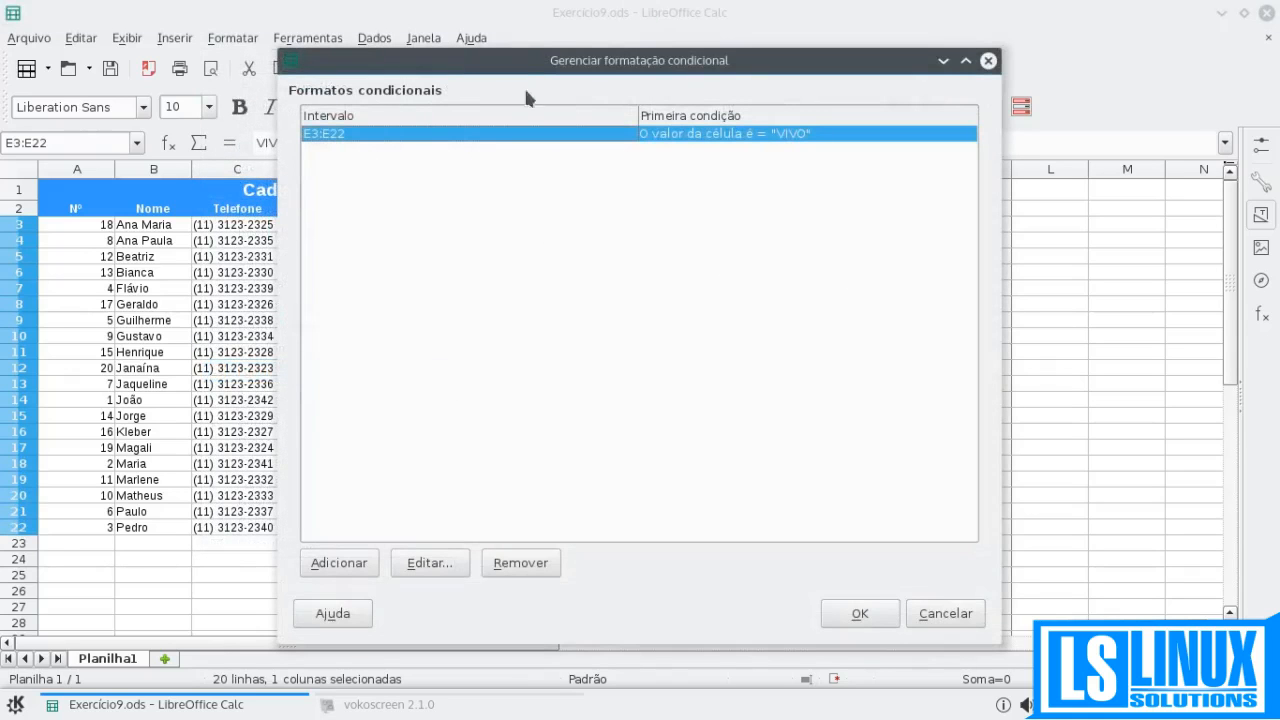
pyautogui.moveTo(524, 60); pyautogui.dragTo(768, 41)
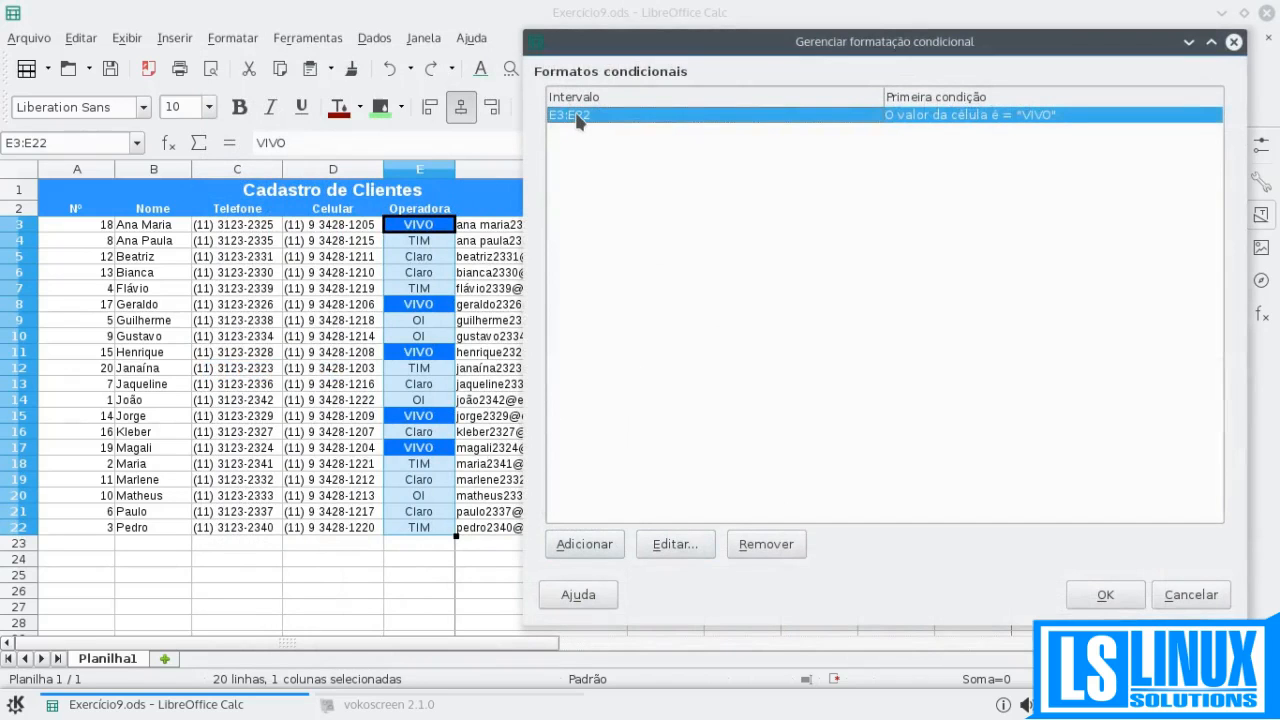
pyautogui.click(579, 541)
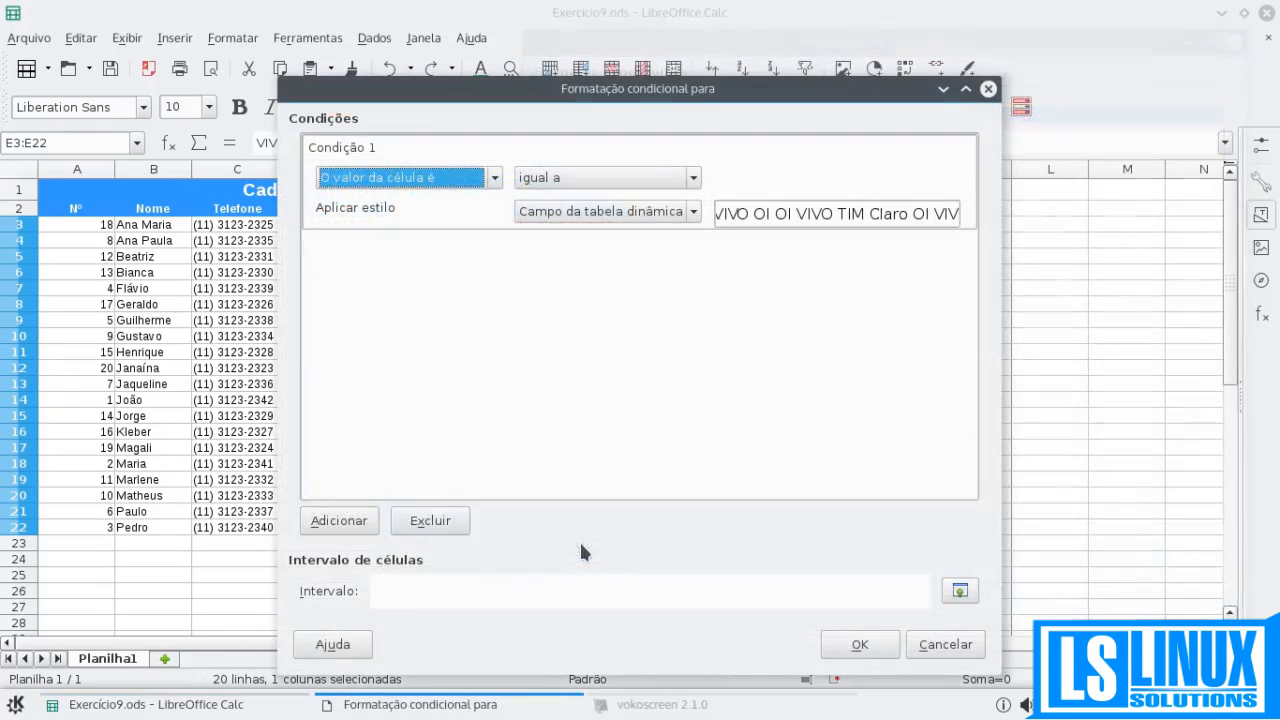
pyautogui.moveTo(411, 101); pyautogui.dragTo(576, 66)
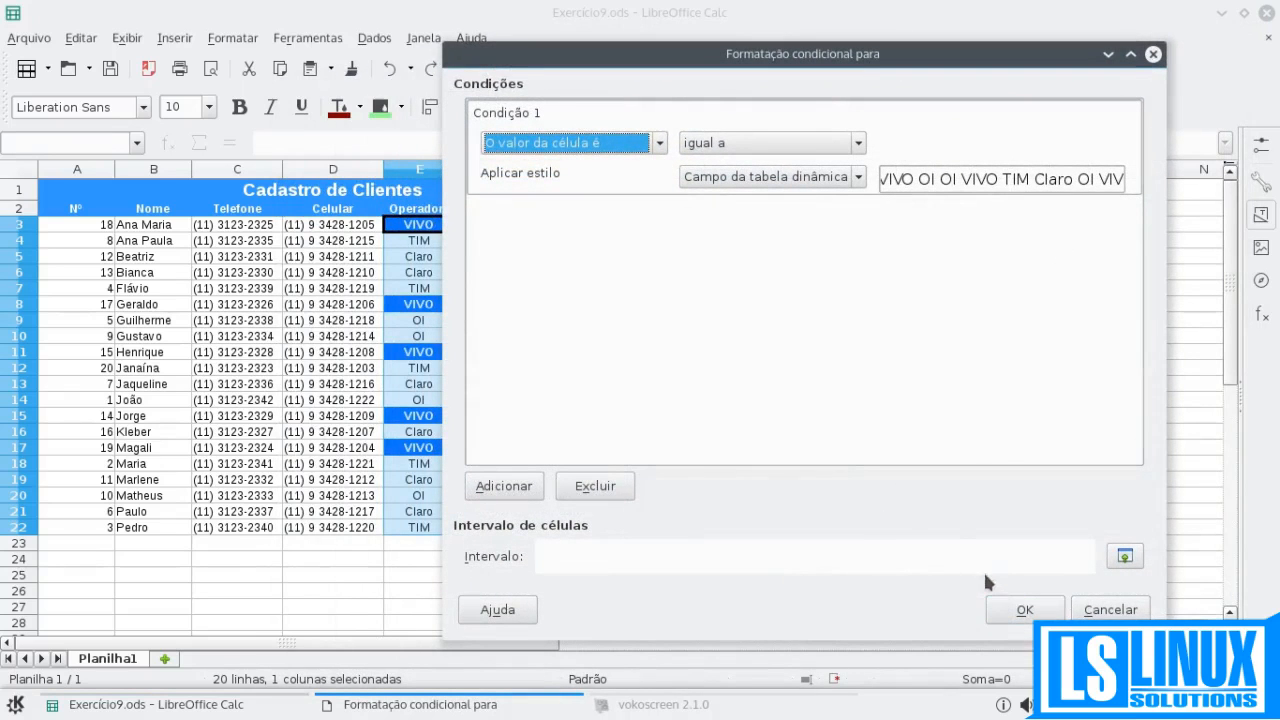
pyautogui.click(1012, 607)
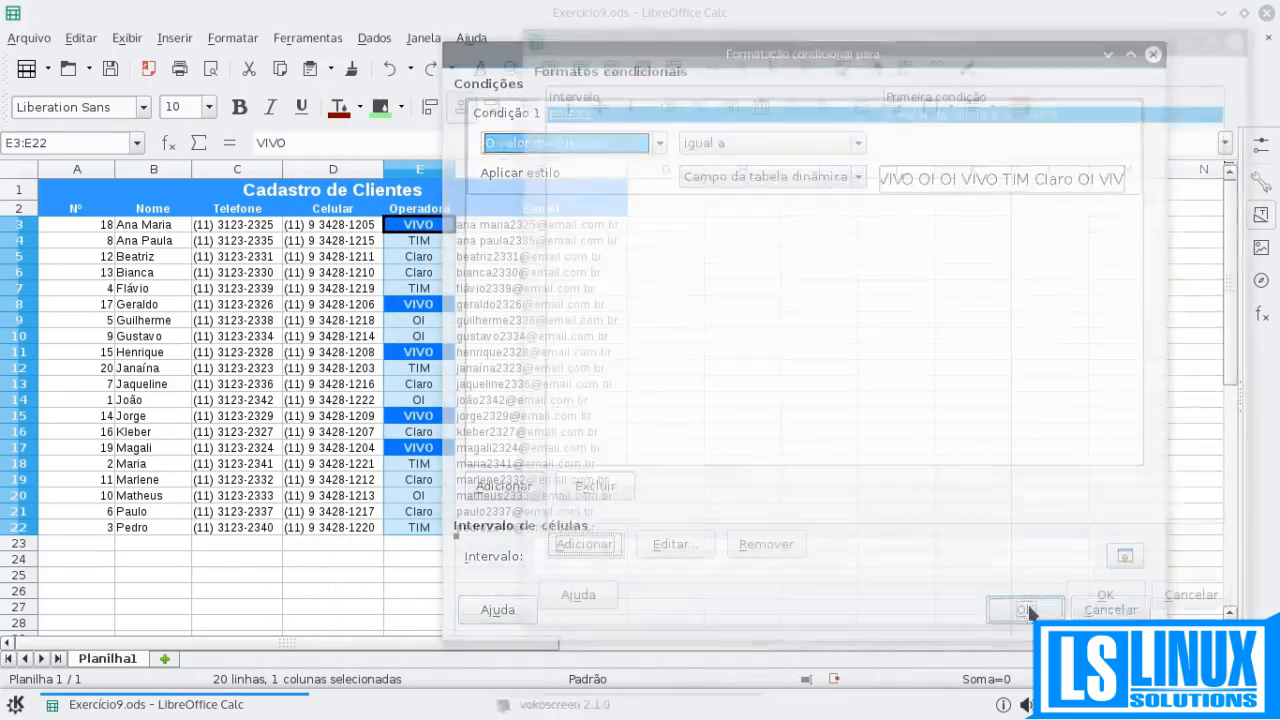
pyautogui.click(668, 115)
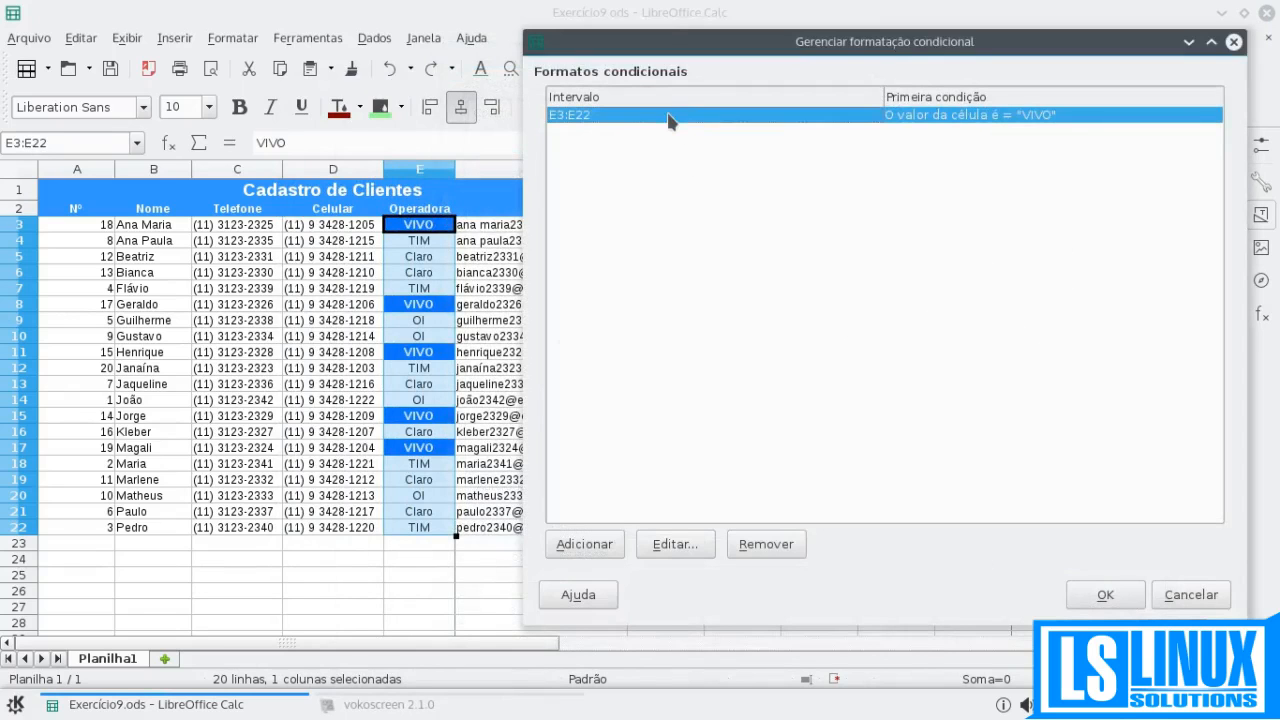
# - Add a new conditional format whose first condition tests that the cell value is "igual a" "TIM", with the text in double quotes
pyautogui.click(593, 544)
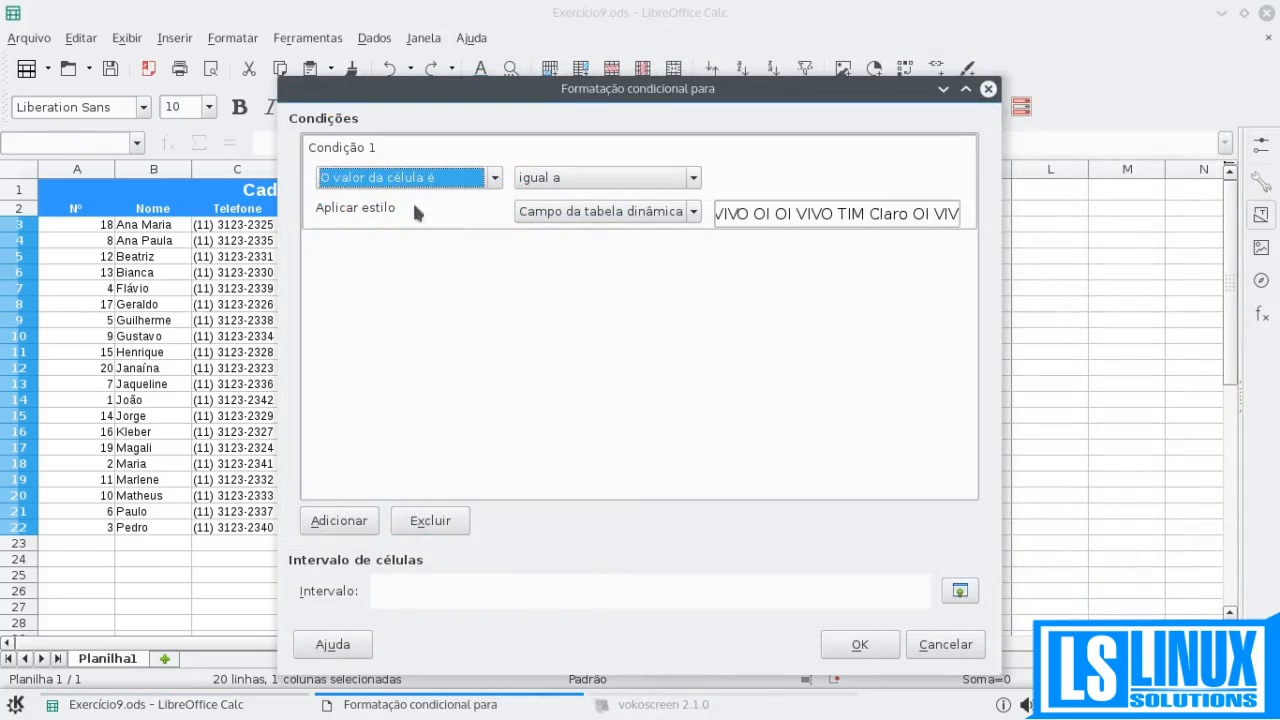
pyautogui.click(595, 177)
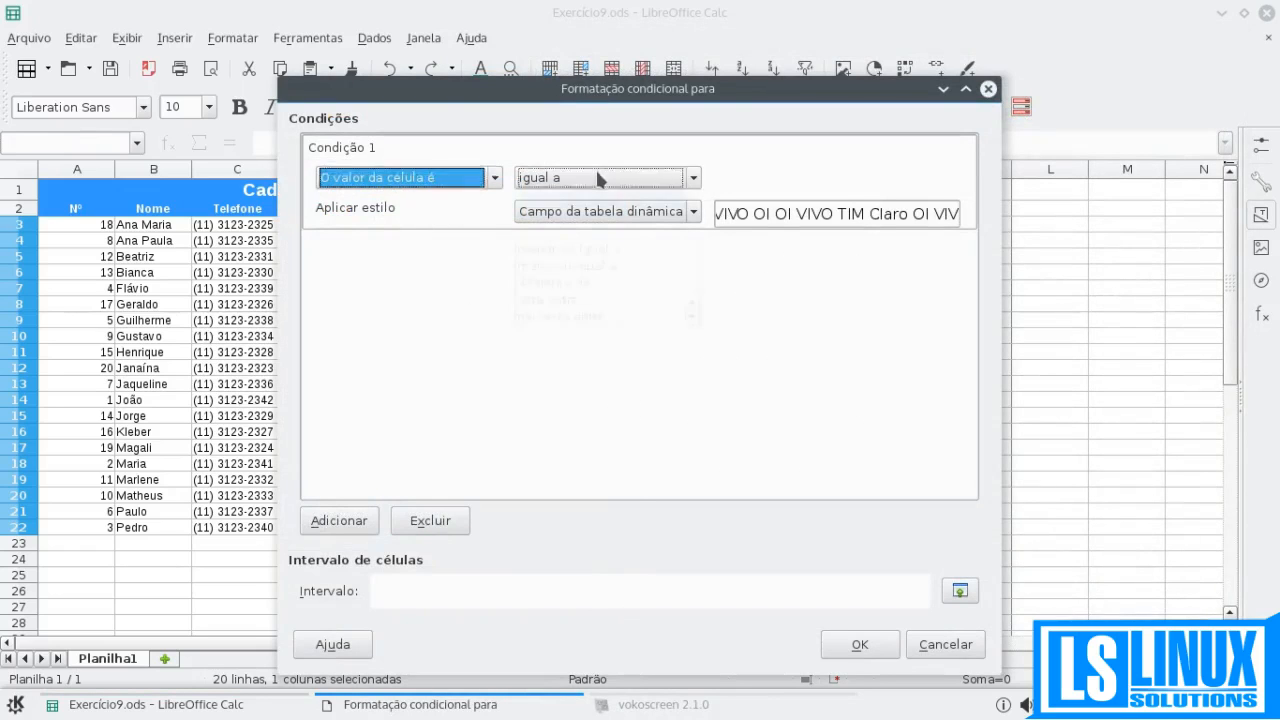
pyautogui.click(735, 179)
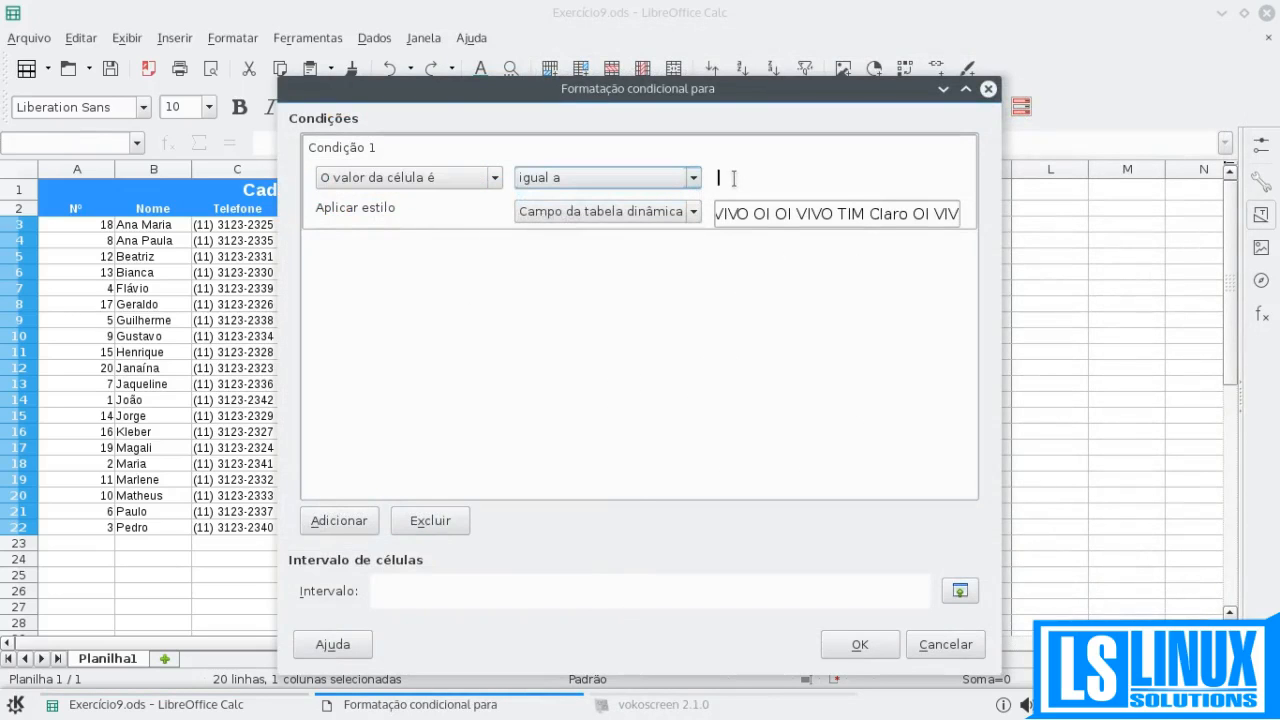
pyautogui.press('BackSpace')
pyautogui.press('BackSpace')
# - Create a new cell style for Condição 1 and name it TIM2
pyautogui.click(642, 213)
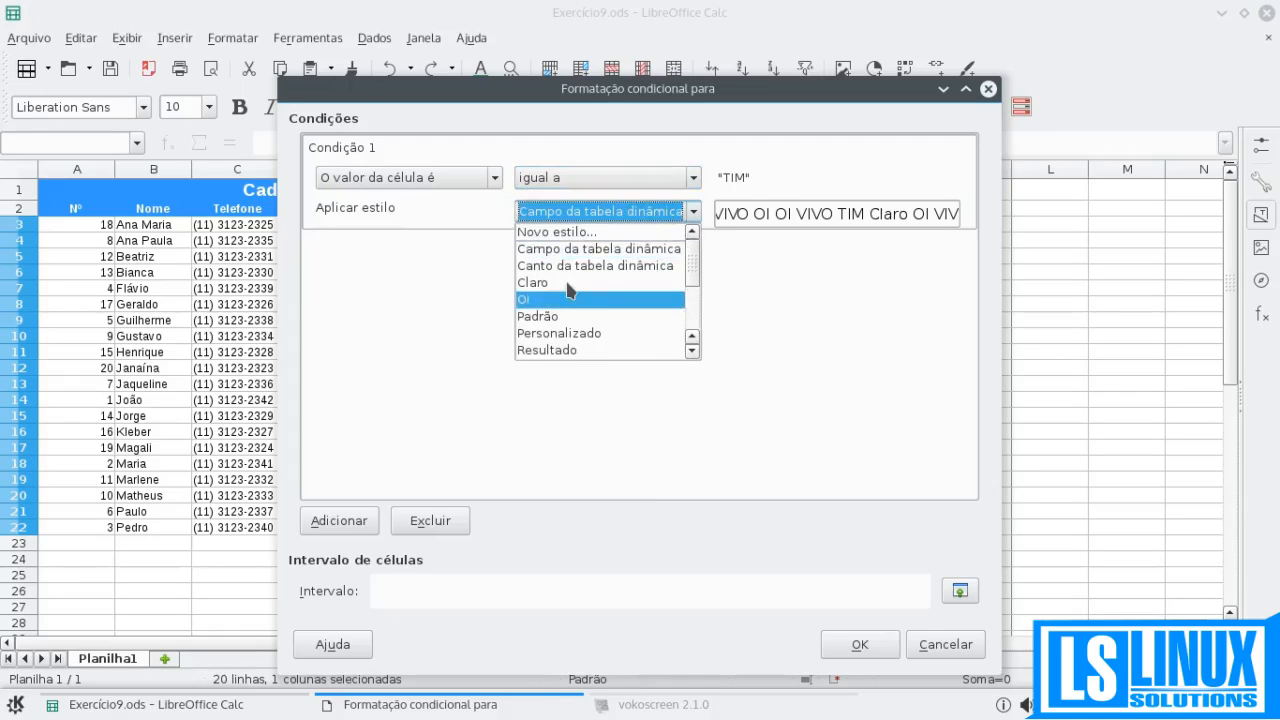
pyautogui.click(563, 233)
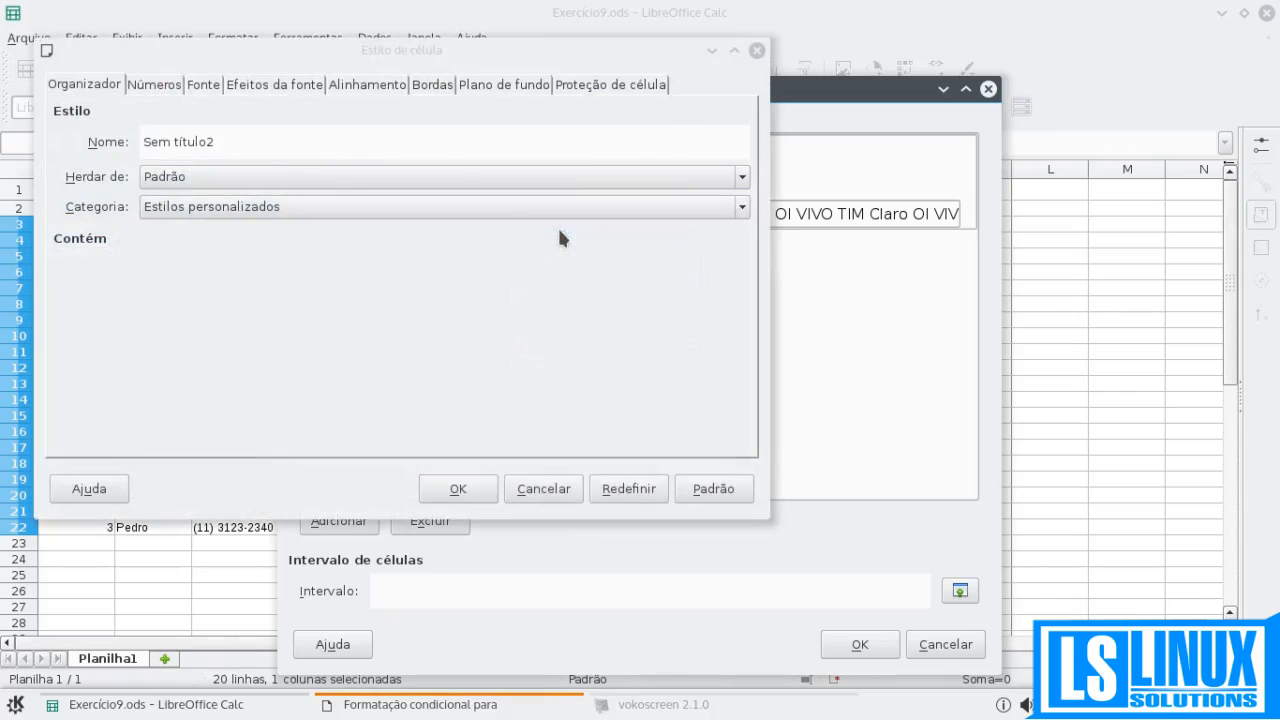
pyautogui.moveTo(344, 47); pyautogui.dragTo(623, 100)
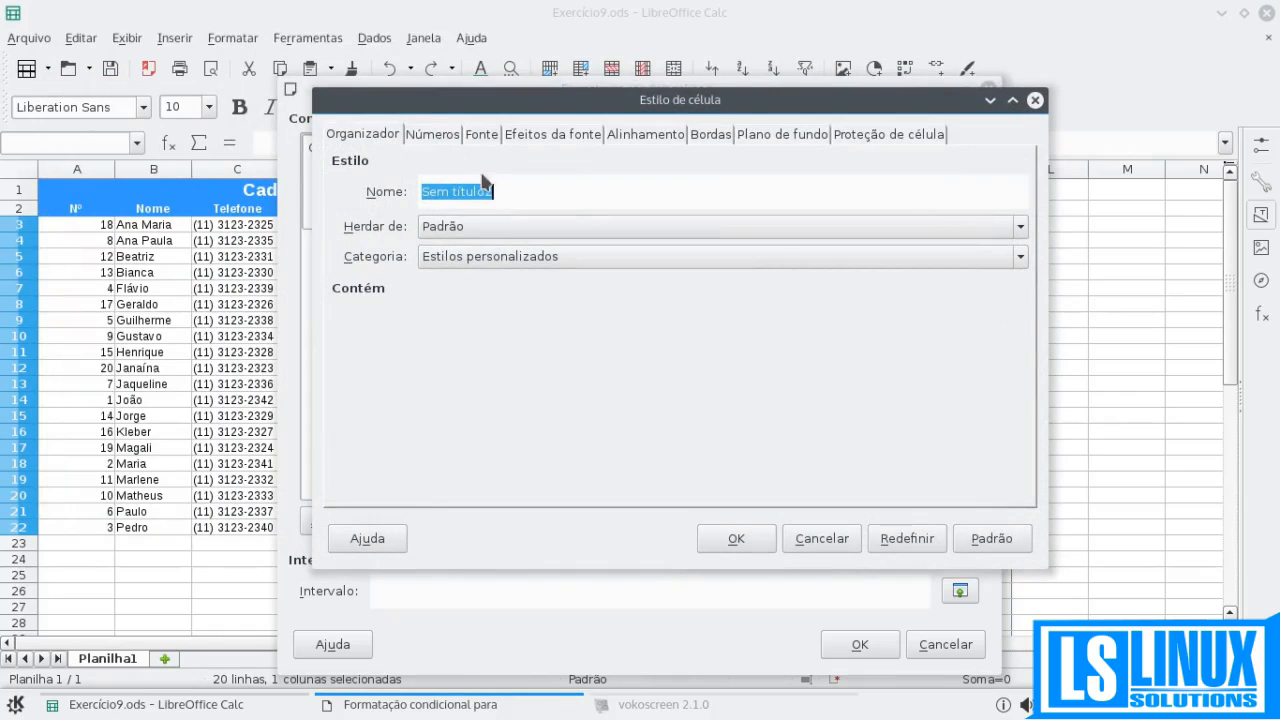
pyautogui.moveTo(494, 191); pyautogui.dragTo(416, 191)
pyautogui.write('t')
# - Give the TIM2 style an Azul celeste 3 background and a Branco font in Negrito, and confirm the style
pyautogui.click(766, 132)
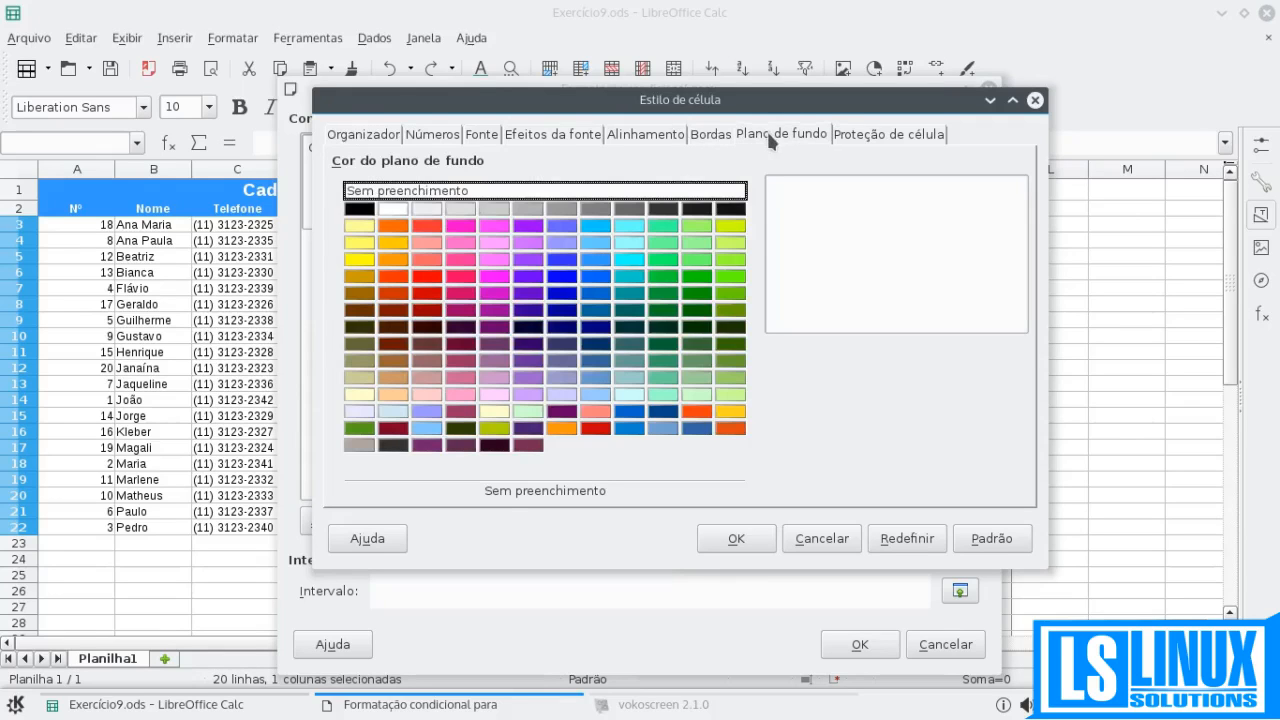
pyautogui.click(595, 277)
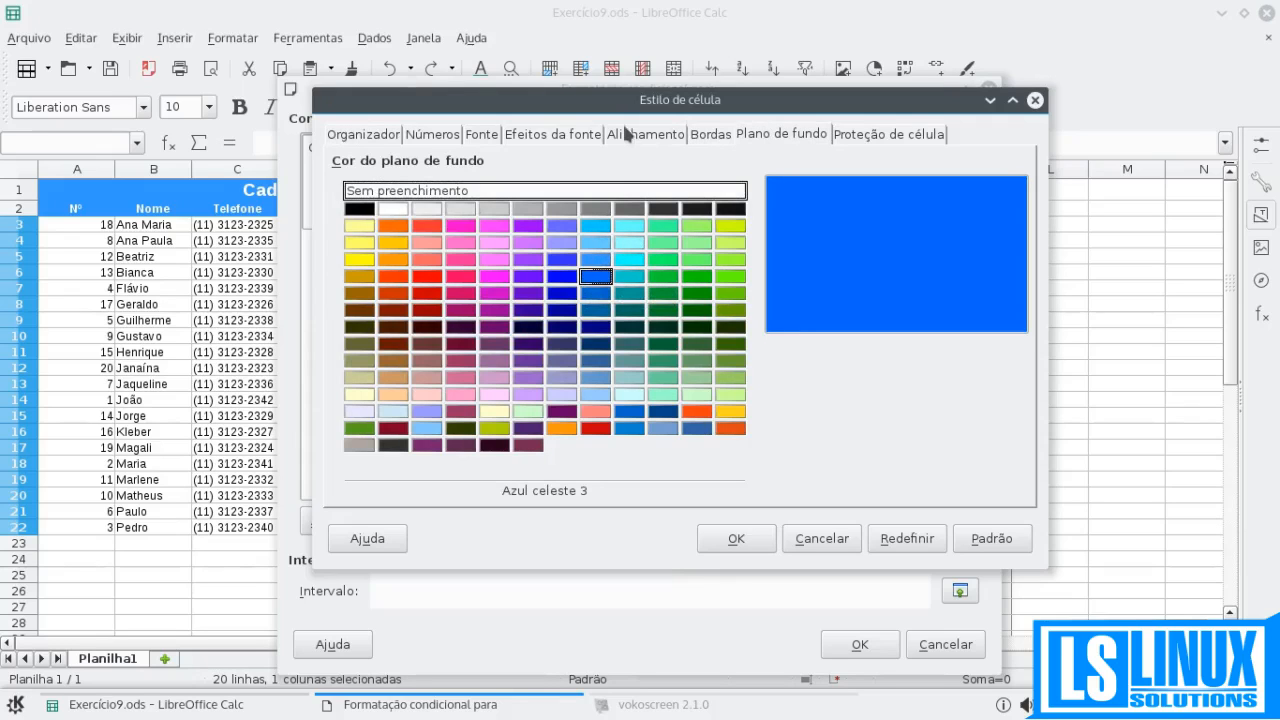
pyautogui.click(556, 133)
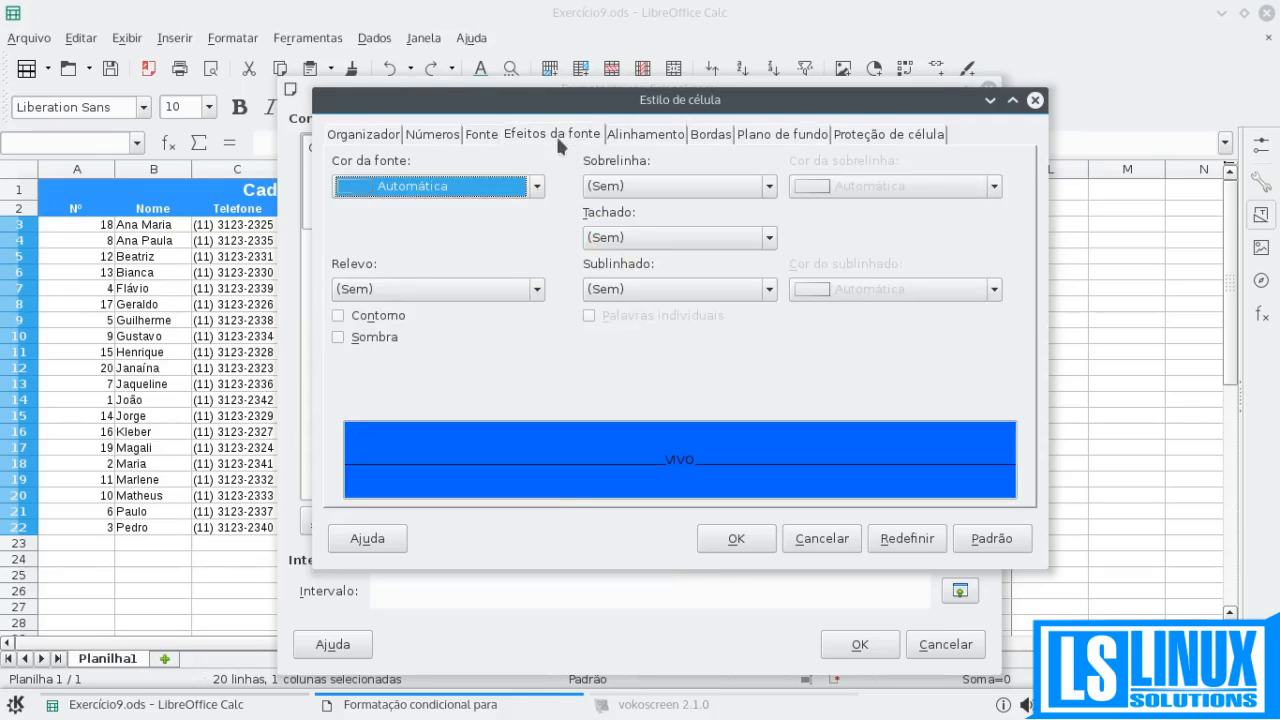
pyautogui.click(484, 189)
pyautogui.click(424, 240)
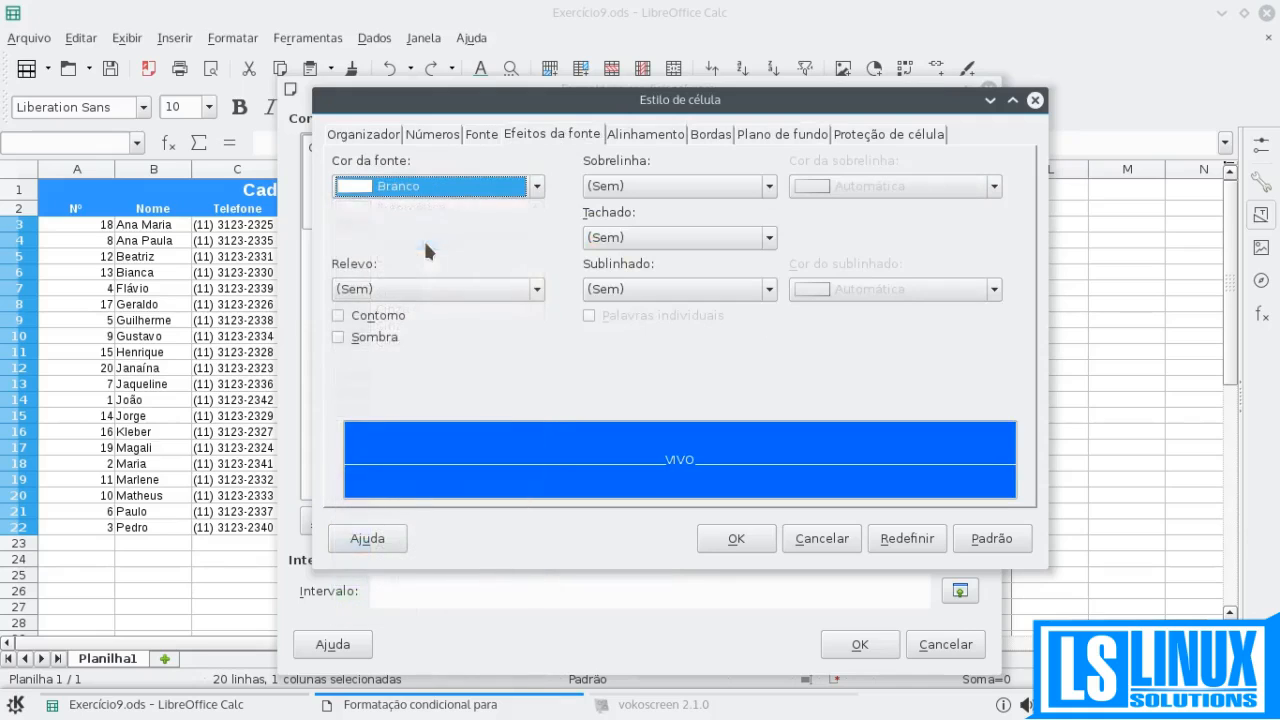
pyautogui.click(481, 134)
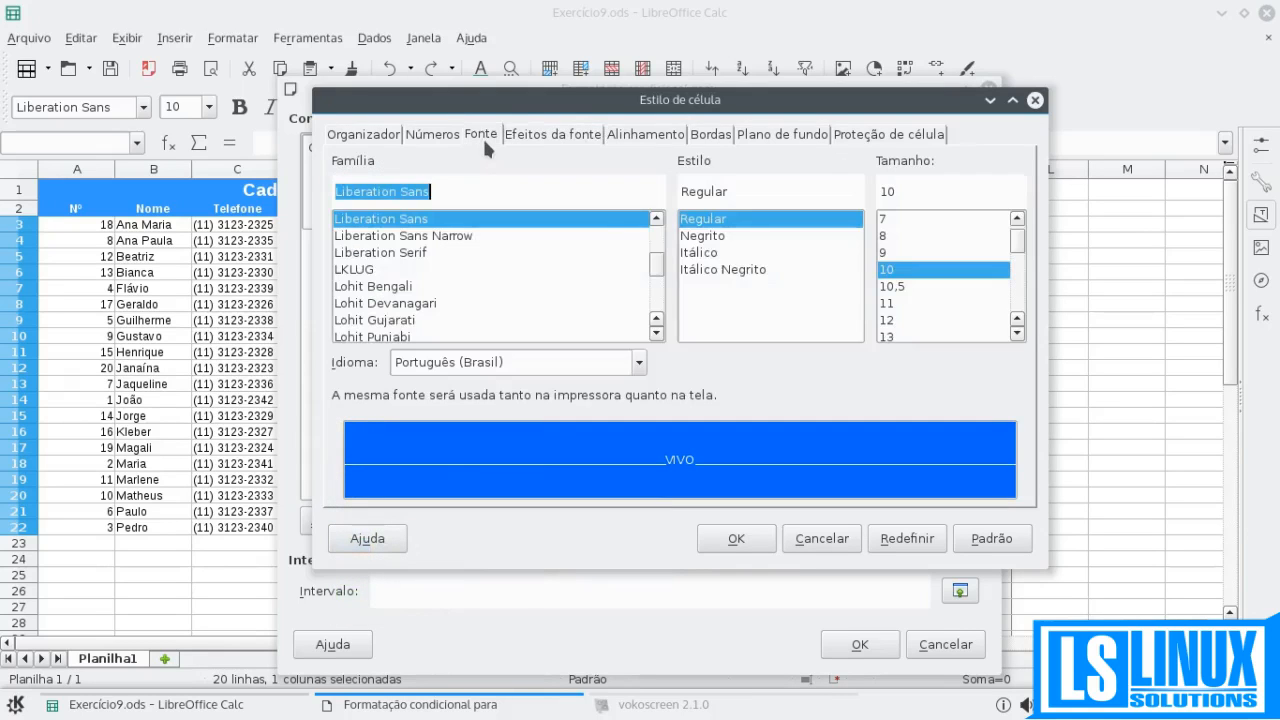
pyautogui.click(719, 235)
pyautogui.click(748, 531)
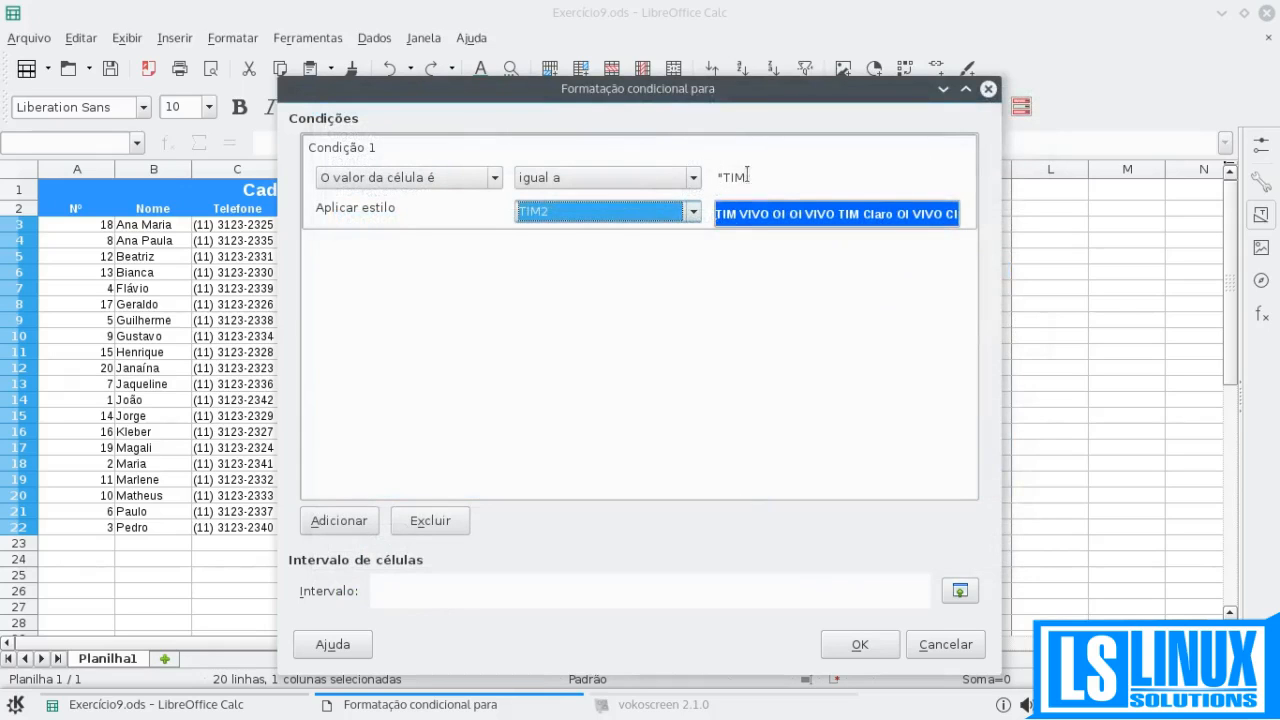
# - Set the range of the TIM conditional format to $E$3:$E$22 and confirm it together with the formatting manager
pyautogui.moveTo(502, 93); pyautogui.dragTo(740, 57)
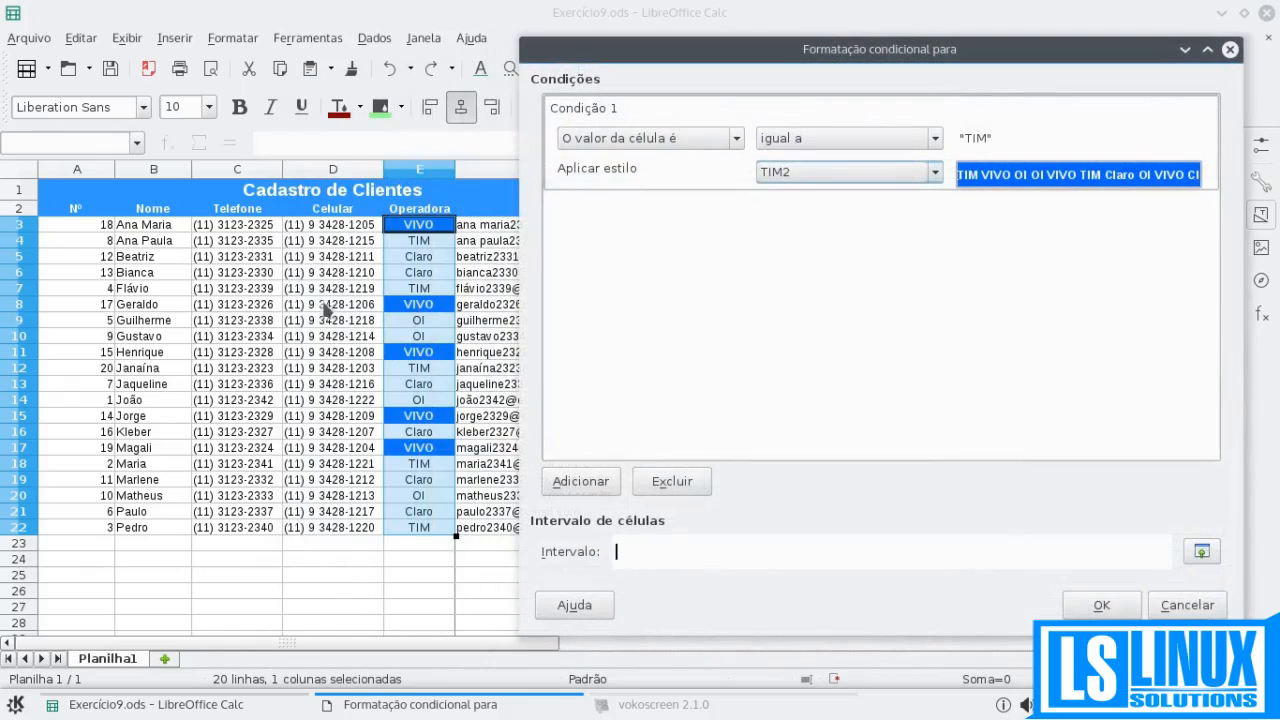
pyautogui.click(1203, 551)
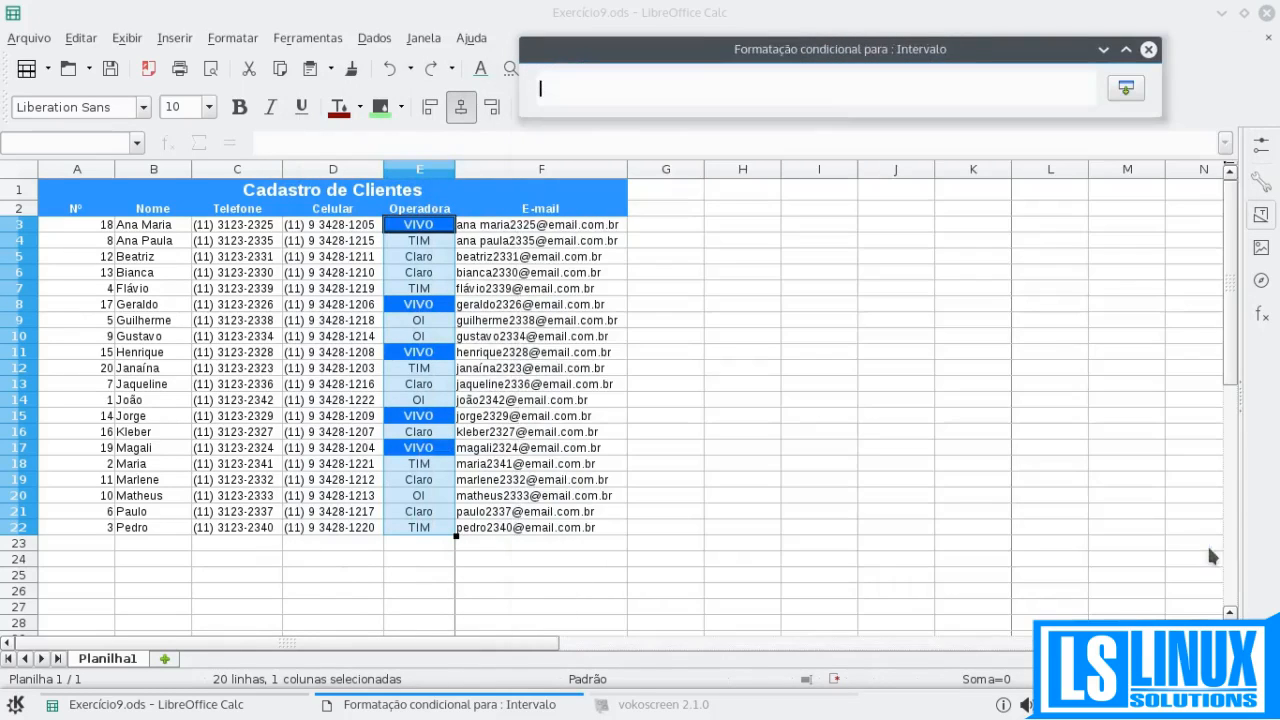
pyautogui.moveTo(422, 225); pyautogui.dragTo(419, 530)
pyautogui.click(389, 707)
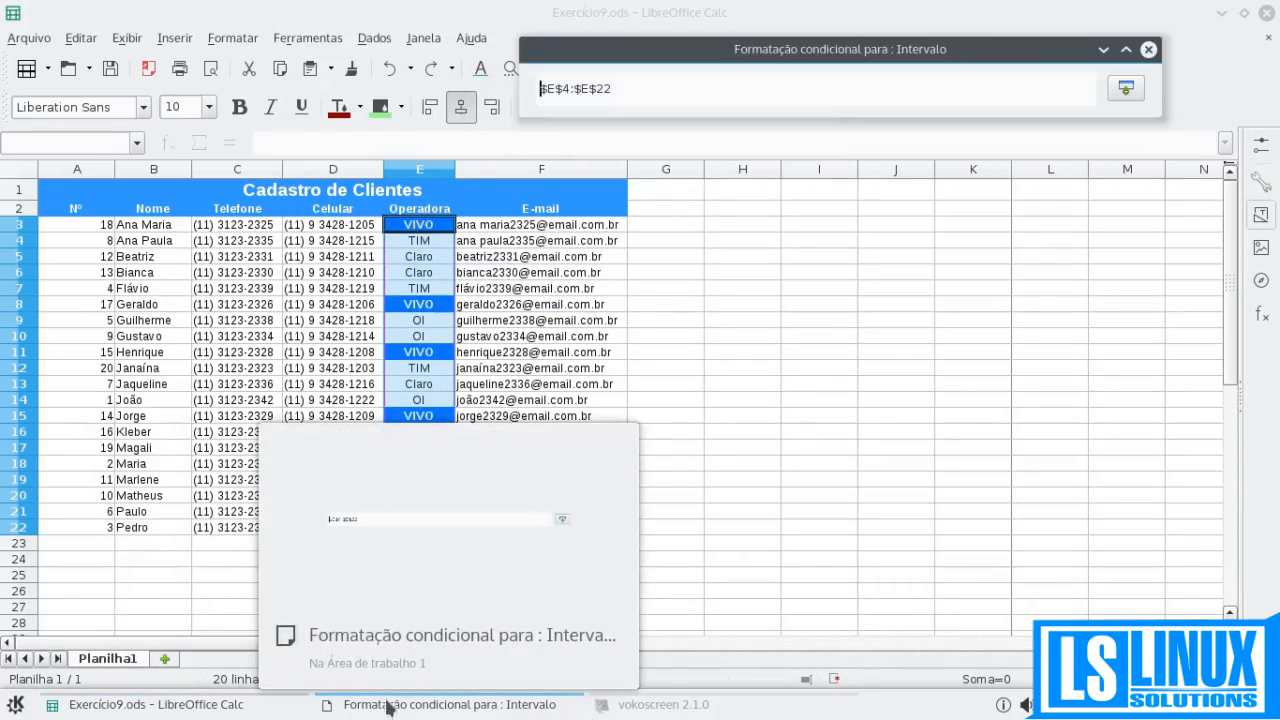
pyautogui.moveTo(571, 90); pyautogui.dragTo(563, 93)
pyautogui.write('3')
pyautogui.click(1120, 91)
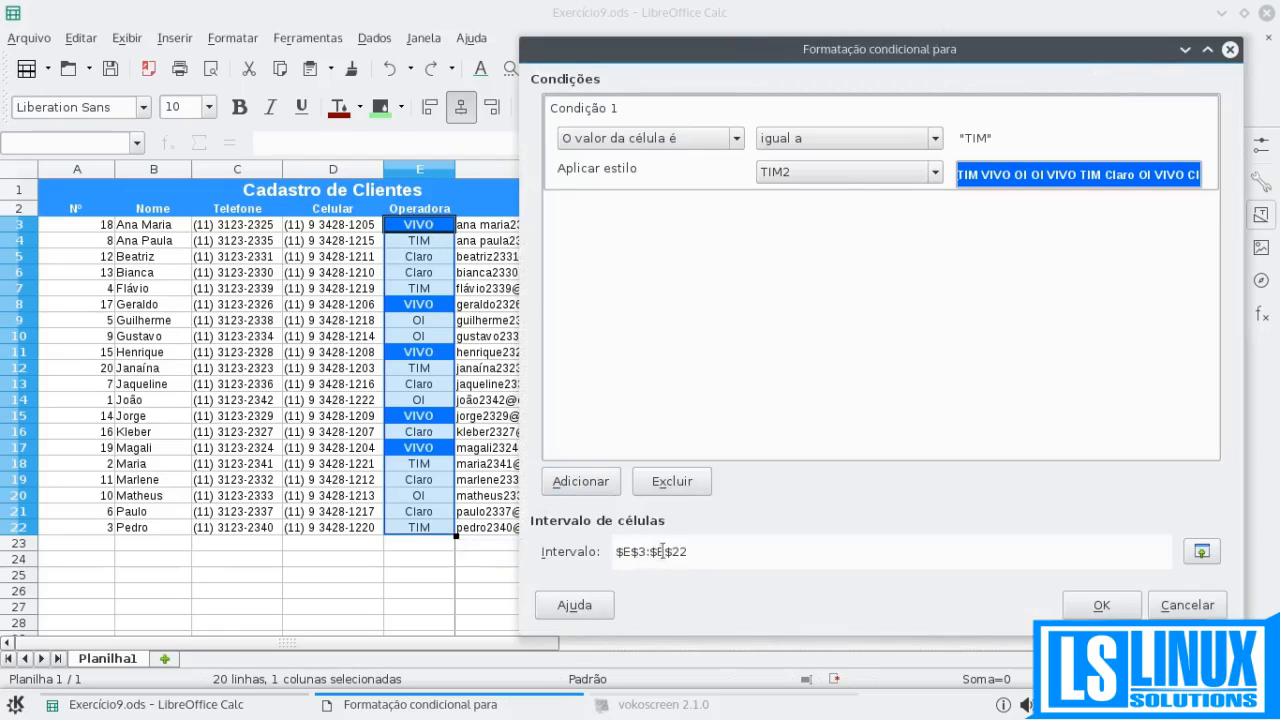
pyautogui.click(1099, 603)
pyautogui.click(1099, 595)
# - Select the Operadora column from its header through row 22 (E2:E22) and open the conditional formatting manager
pyautogui.click(419, 304)
pyautogui.moveTo(428, 226); pyautogui.dragTo(424, 530)
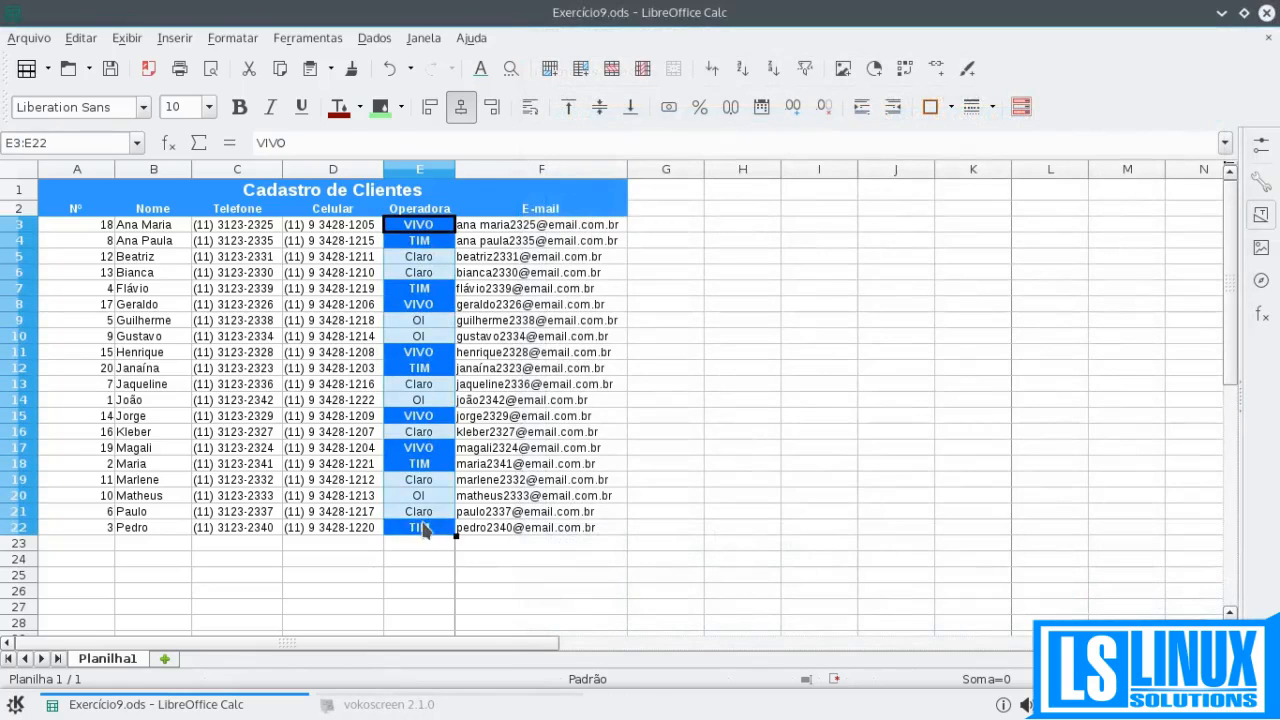
pyautogui.click(412, 213)
pyautogui.moveTo(418, 226); pyautogui.dragTo(422, 528)
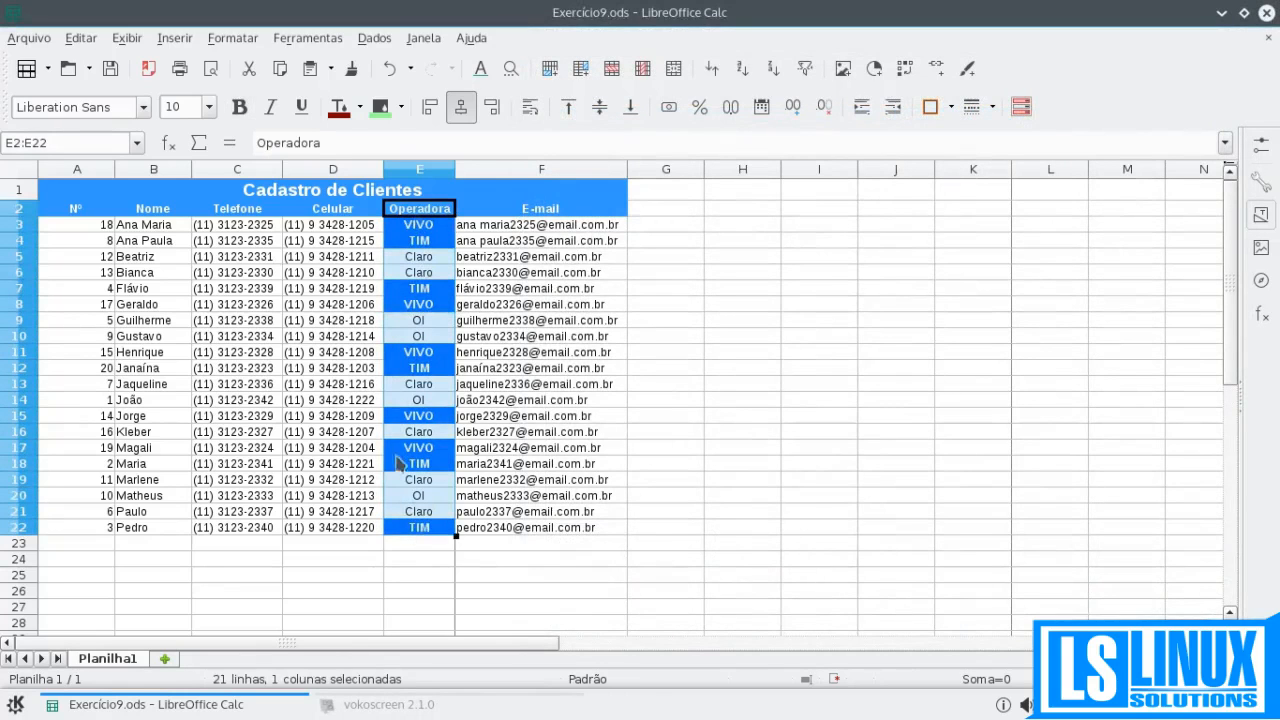
pyautogui.click(232, 38)
pyautogui.moveTo(334, 375)
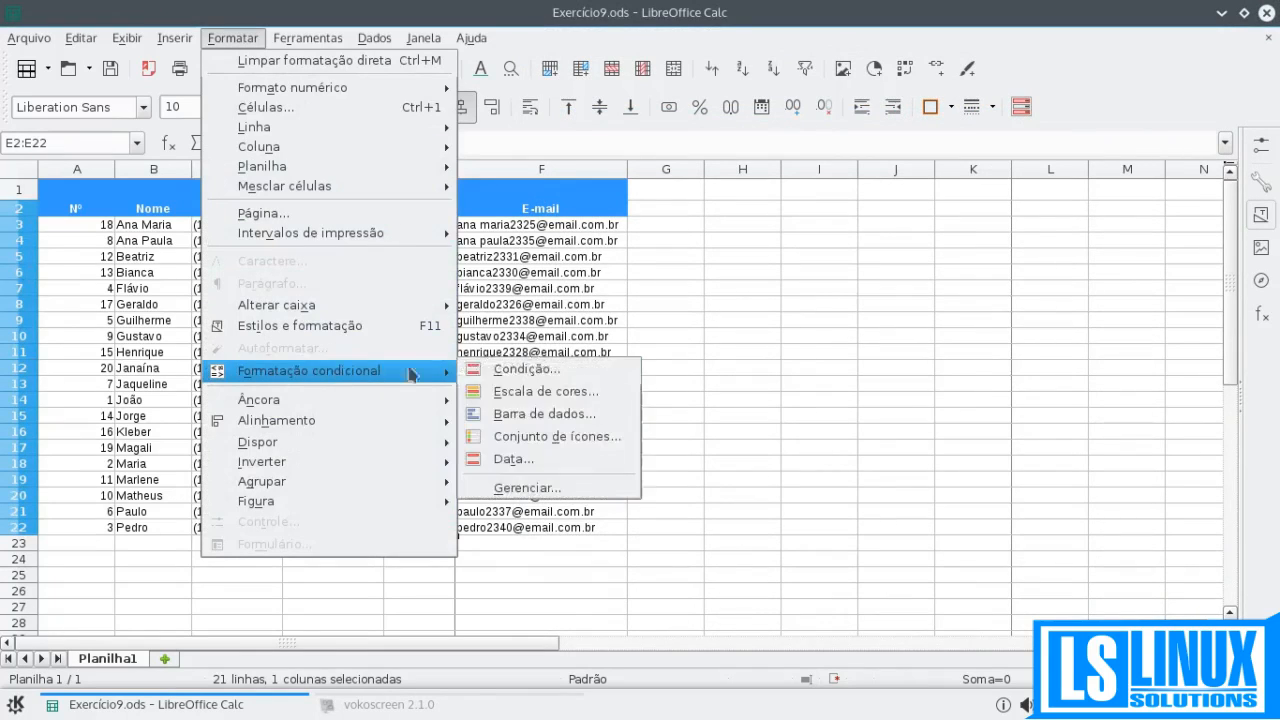
pyautogui.click(540, 487)
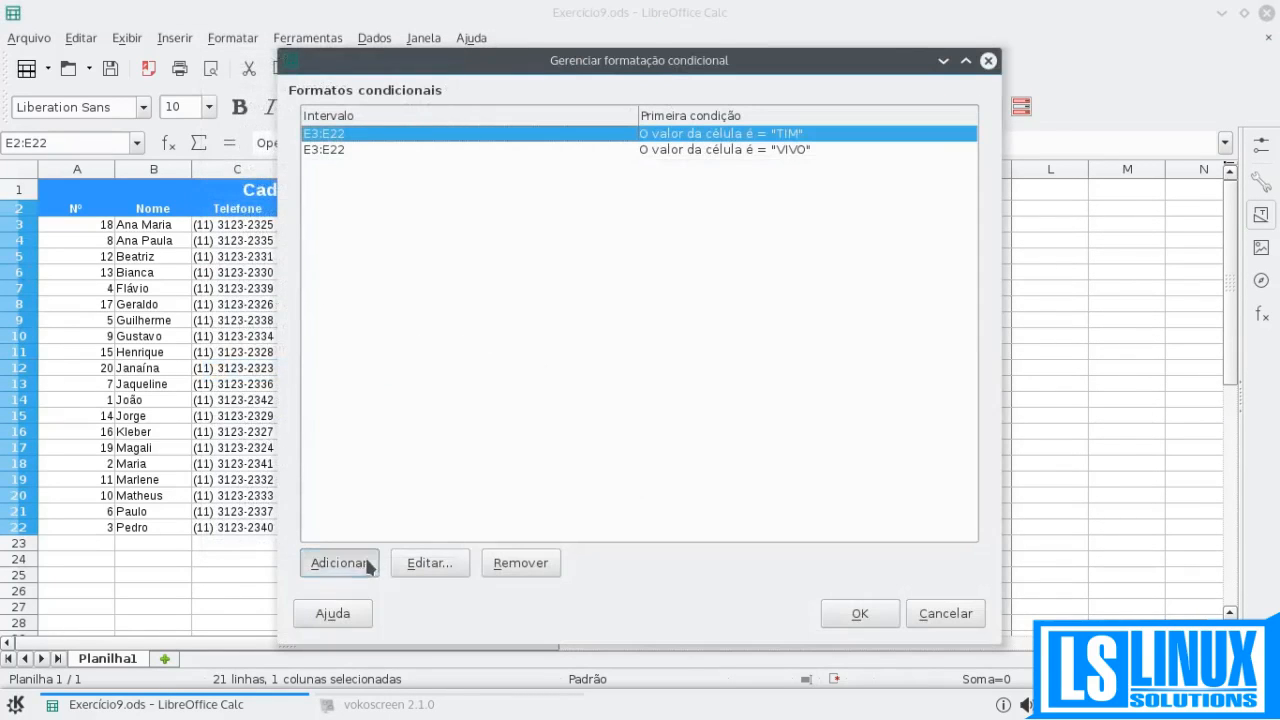
# - Add a conditional format testing that the cell value is "igual a" "Claro", in double quotes, and apply the existing Claro style
pyautogui.click(366, 563)
pyautogui.click(762, 172)
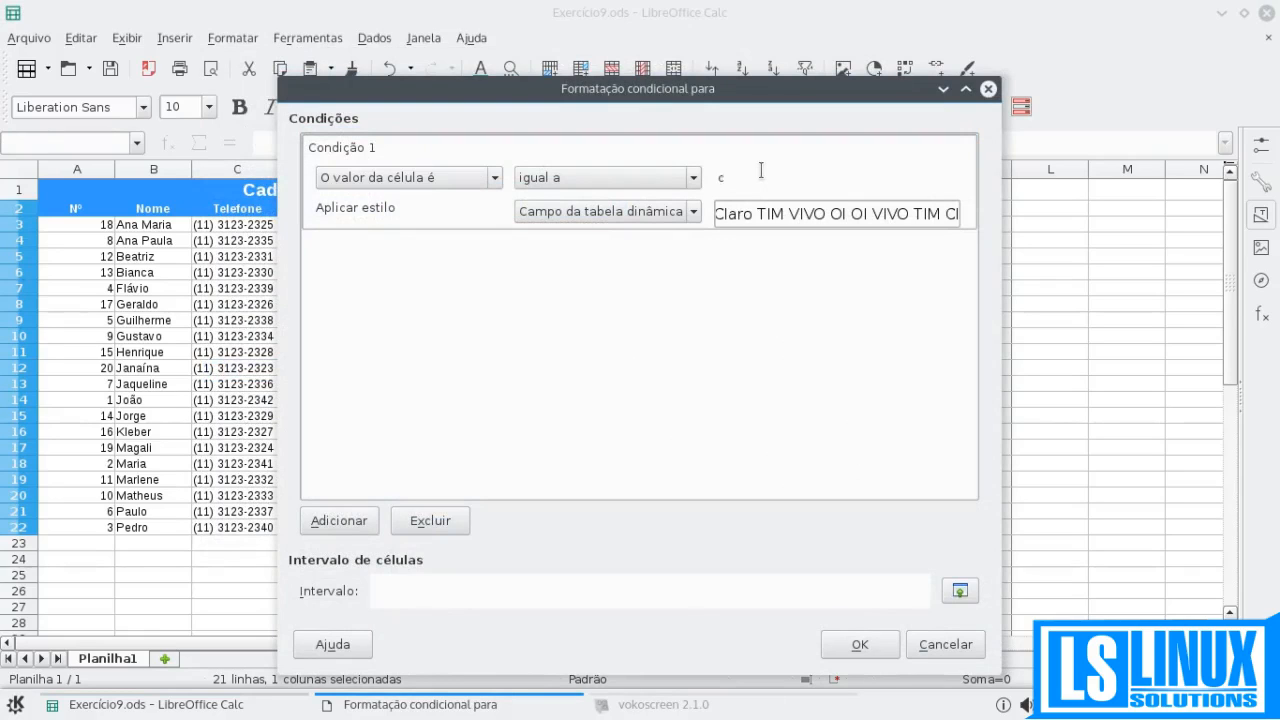
pyautogui.write('cL')
pyautogui.press('BackSpace')
pyautogui.write('laro')
pyautogui.click(605, 211)
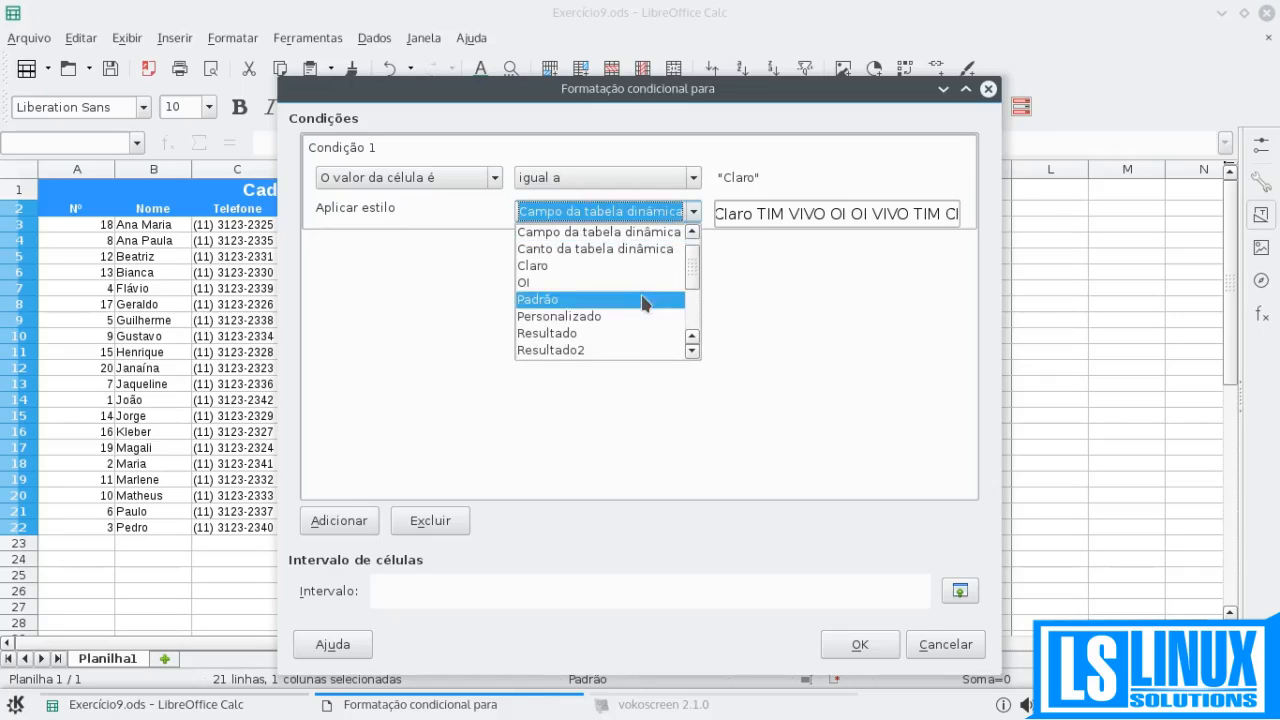
pyautogui.click(624, 267)
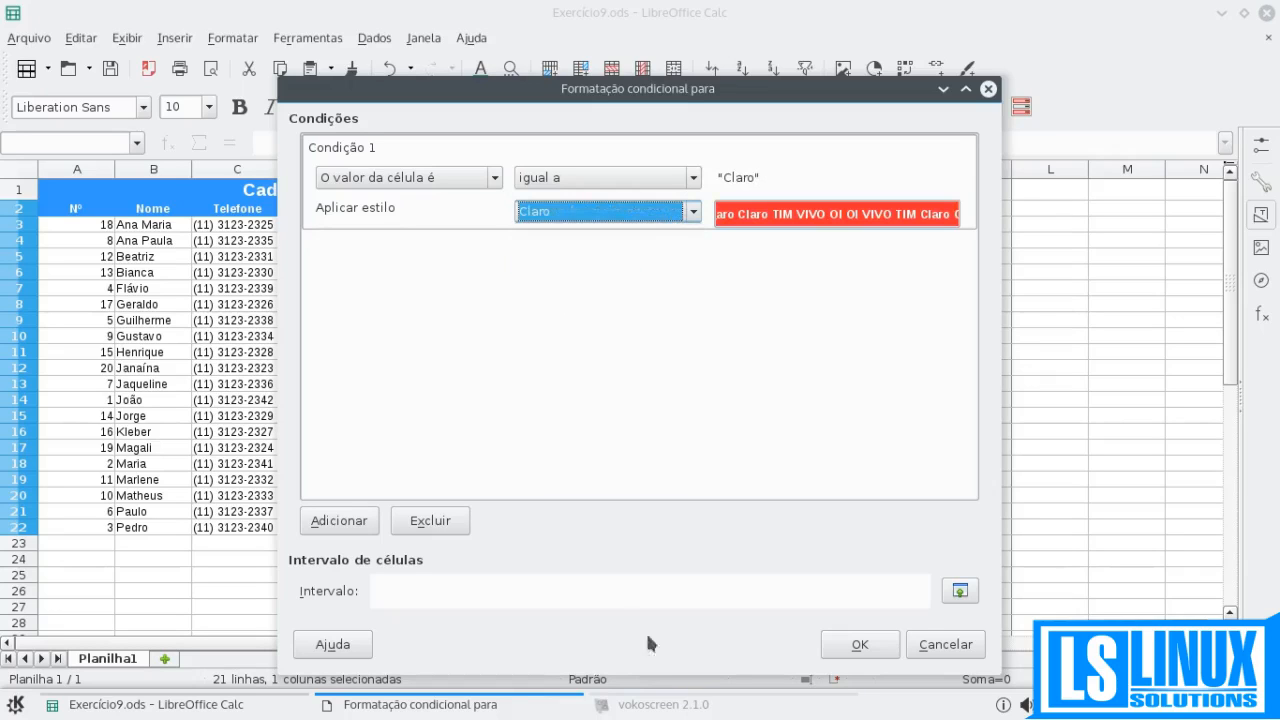
# - Set the Claro format's cell range to $E$3:$E$22 by selecting the Operadora cells on the sheet, and confirm the format
pyautogui.click(605, 597)
pyautogui.moveTo(532, 89); pyautogui.dragTo(813, 35)
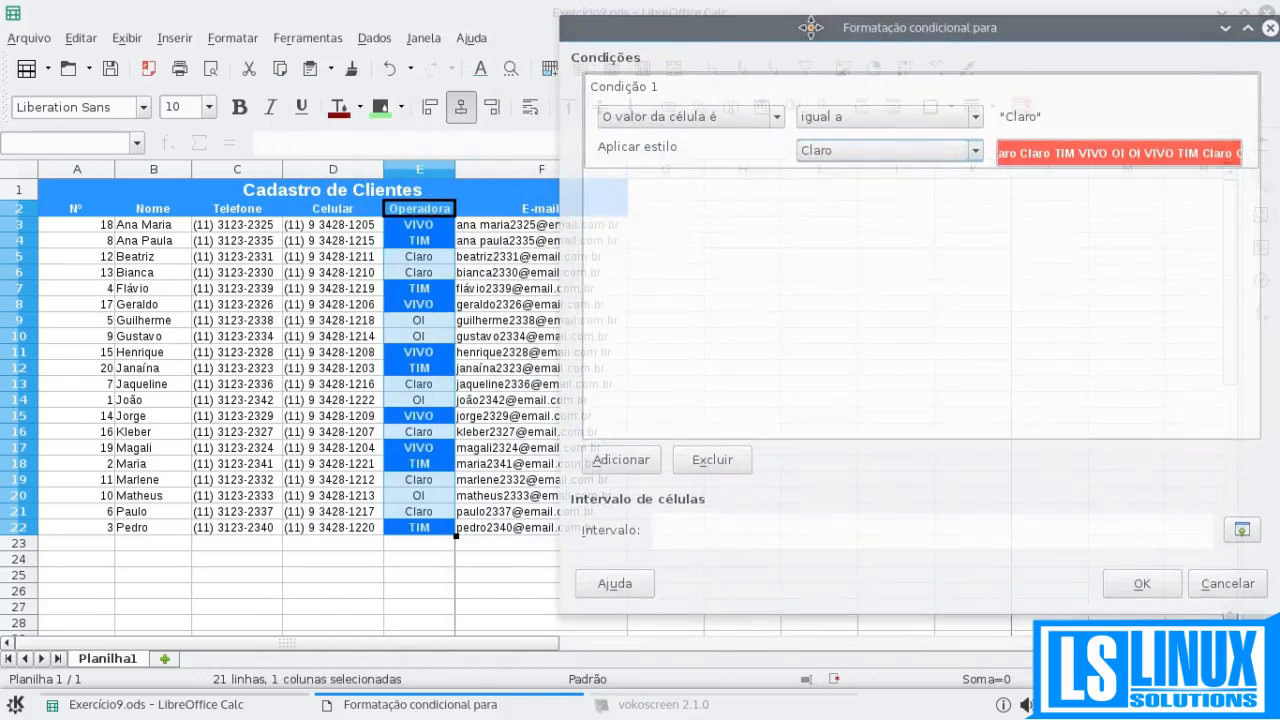
pyautogui.click(442, 224)
pyautogui.moveTo(442, 224); pyautogui.dragTo(425, 520)
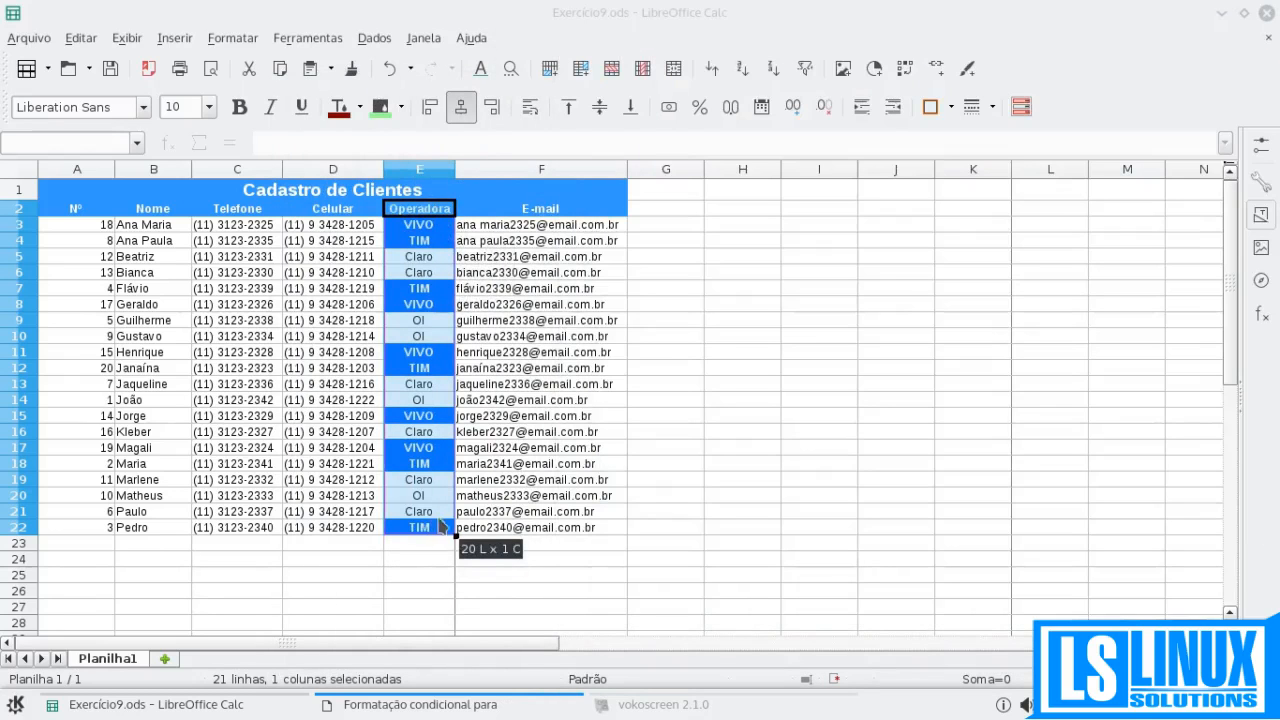
pyautogui.click(420, 704)
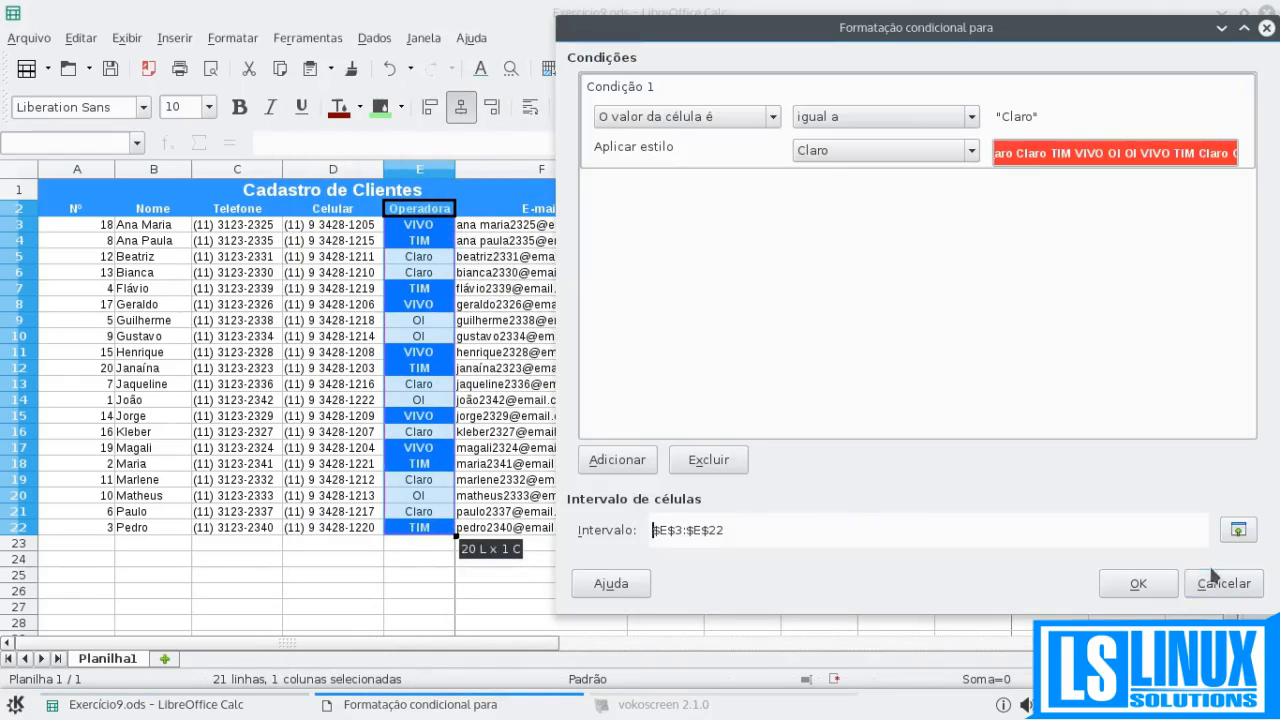
pyautogui.click(1138, 580)
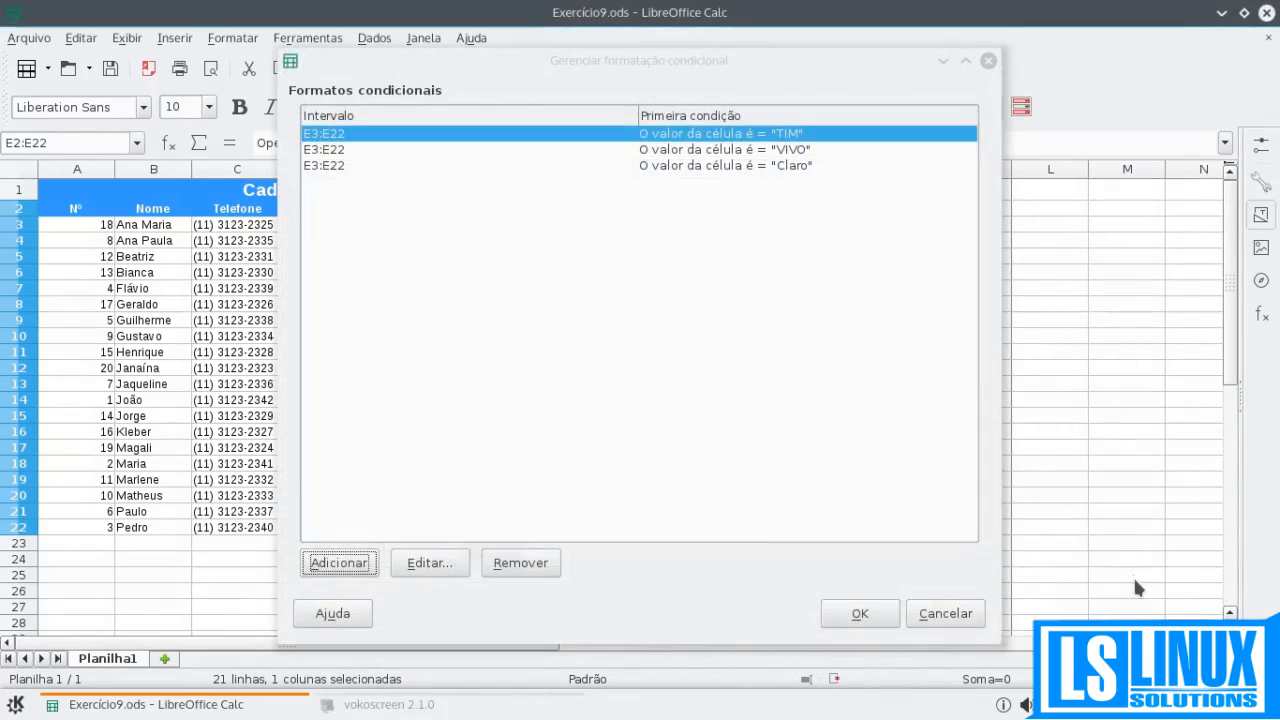
# - Add another conditional format testing that the cell value is "igual a" "OI", in double quotes, and apply the existing OI style
pyautogui.click(365, 564)
pyautogui.click(723, 179)
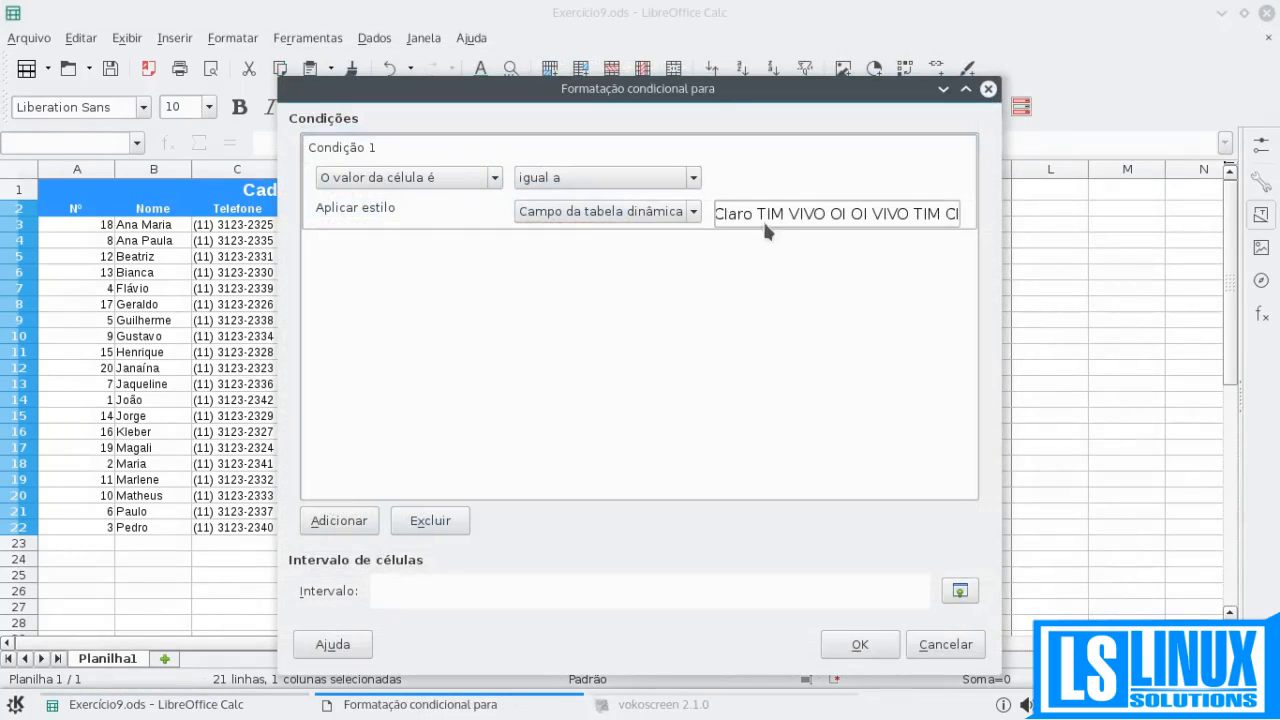
pyautogui.write('Oi')
pyautogui.press('BackSpace')
pyautogui.press('BackSpace')
pyautogui.click(701, 211)
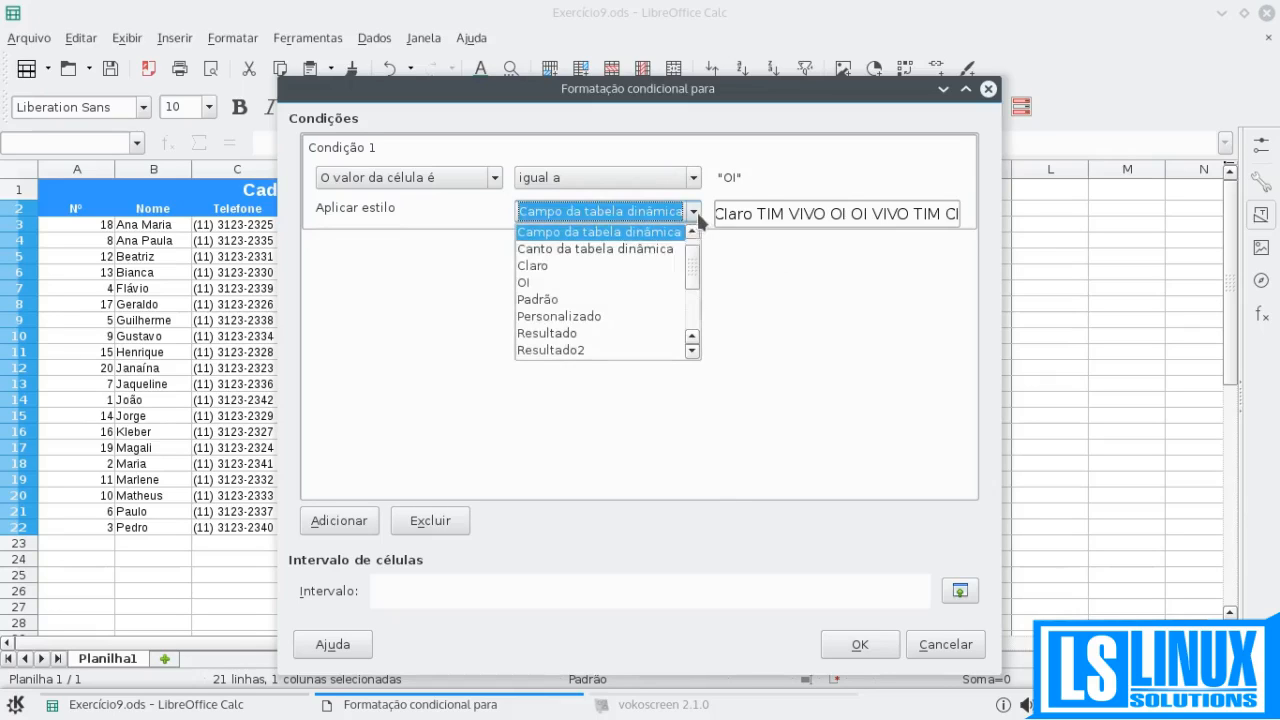
pyautogui.click(613, 284)
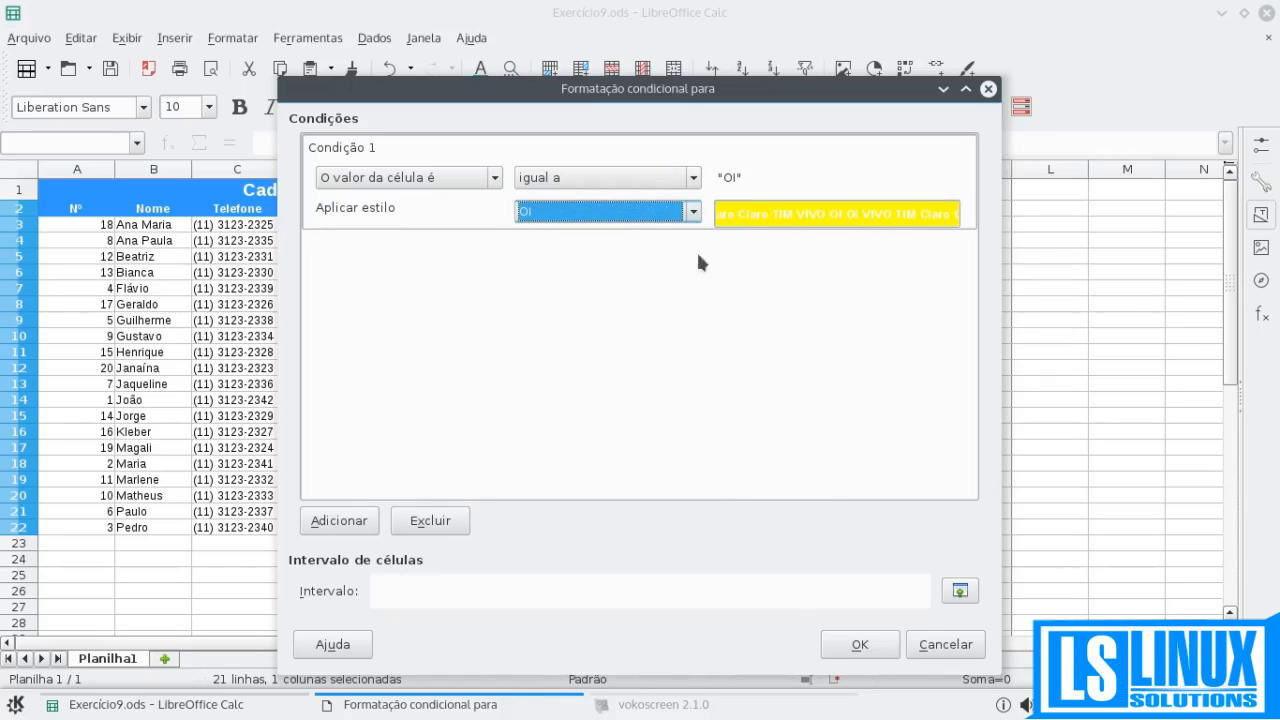
# - Set the OI format's range to cells E3:E22 and confirm both the format and the formatting manager
pyautogui.moveTo(562, 91); pyautogui.dragTo(803, 43)
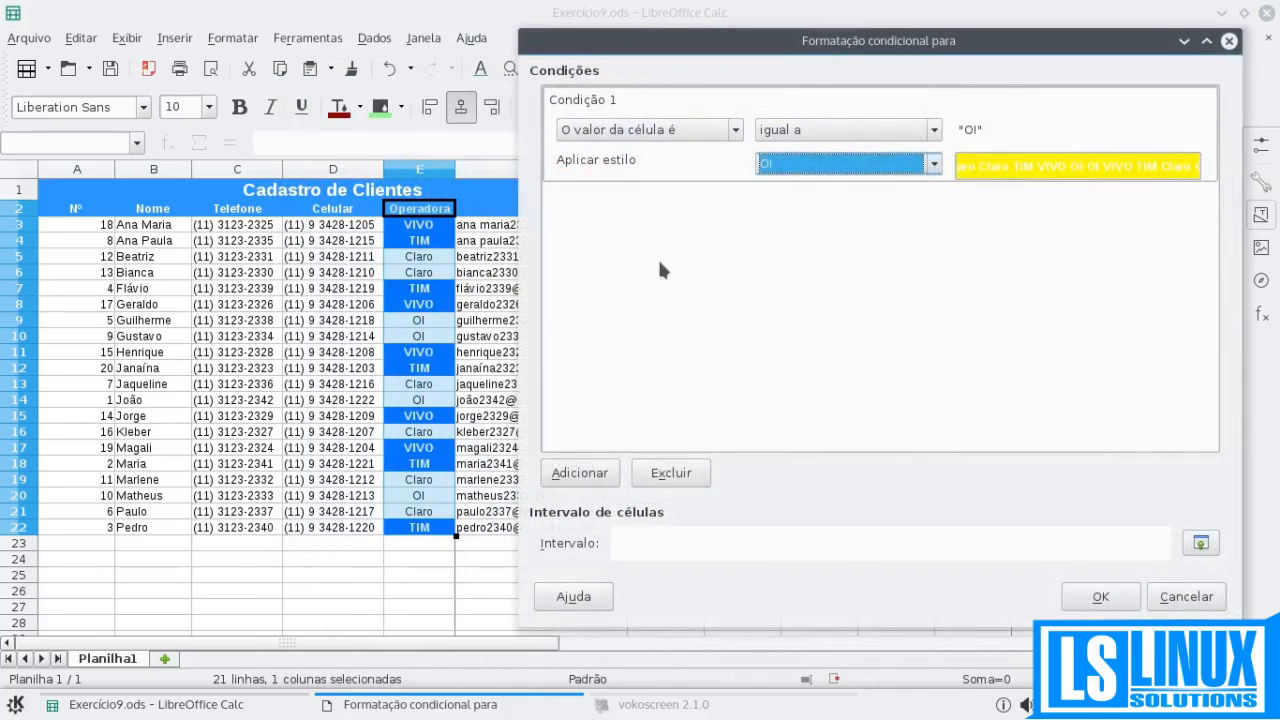
pyautogui.click(649, 544)
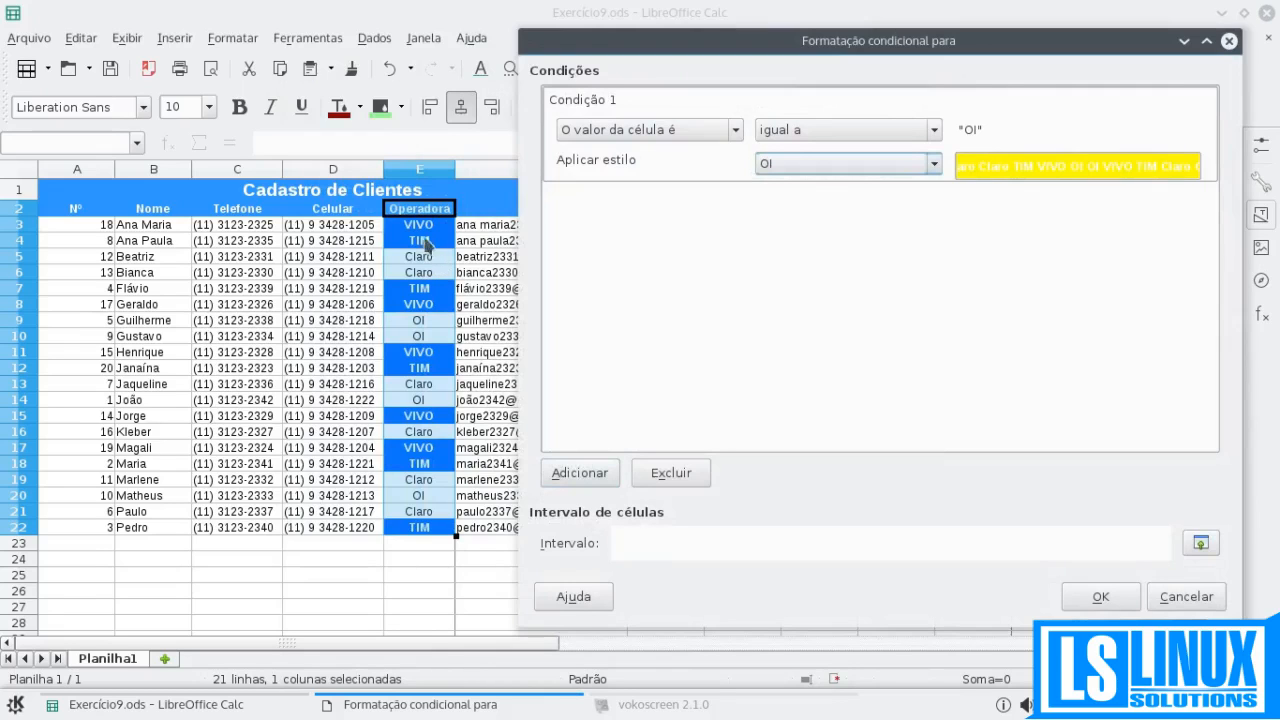
pyautogui.moveTo(415, 226); pyautogui.dragTo(420, 525)
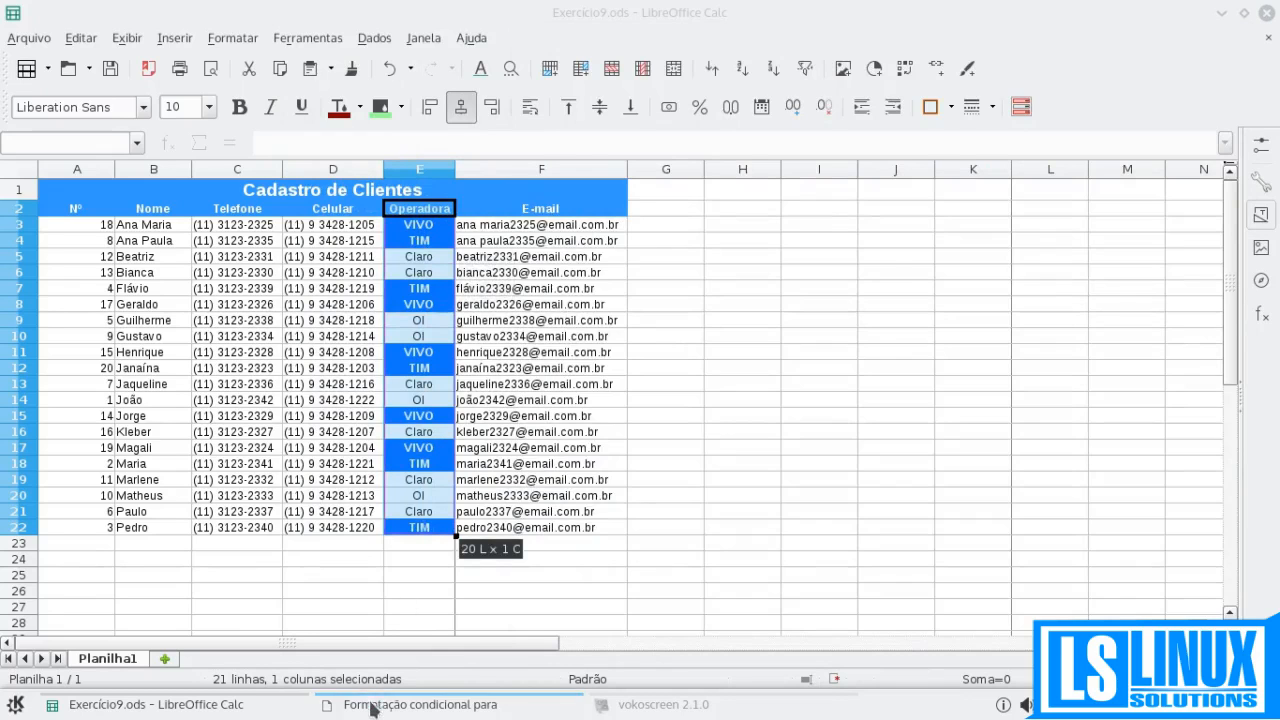
pyautogui.click(374, 705)
pyautogui.click(1100, 596)
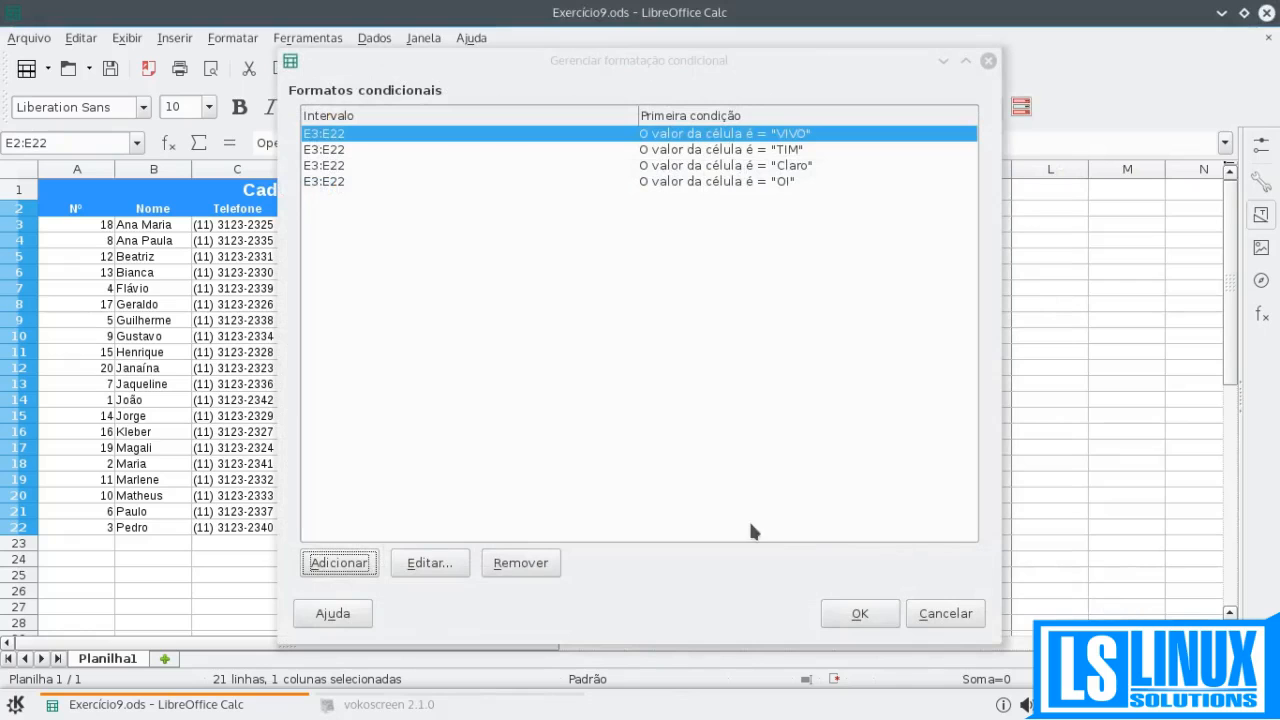
pyautogui.click(840, 613)
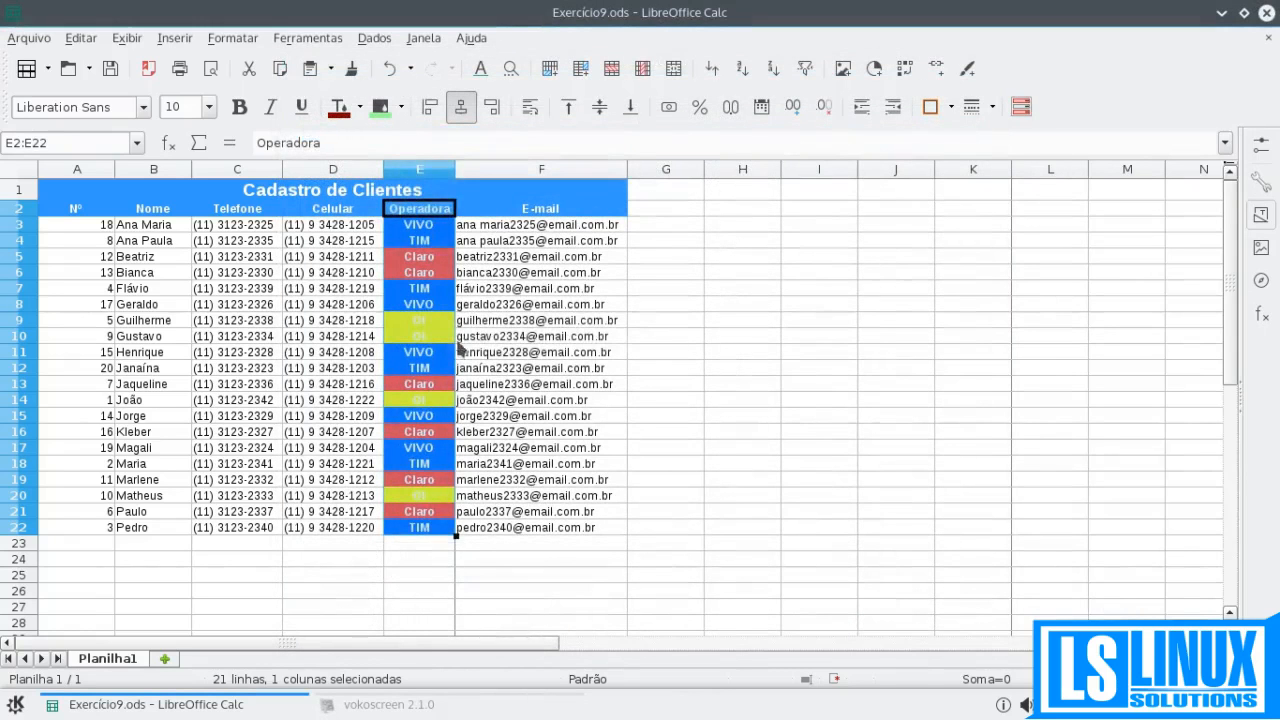
# - Enter VIVO in Operadora cell E6 to test the formatting, undo and redo the change, and leave it undone
pyautogui.click(458, 342)
pyautogui.click(422, 274)
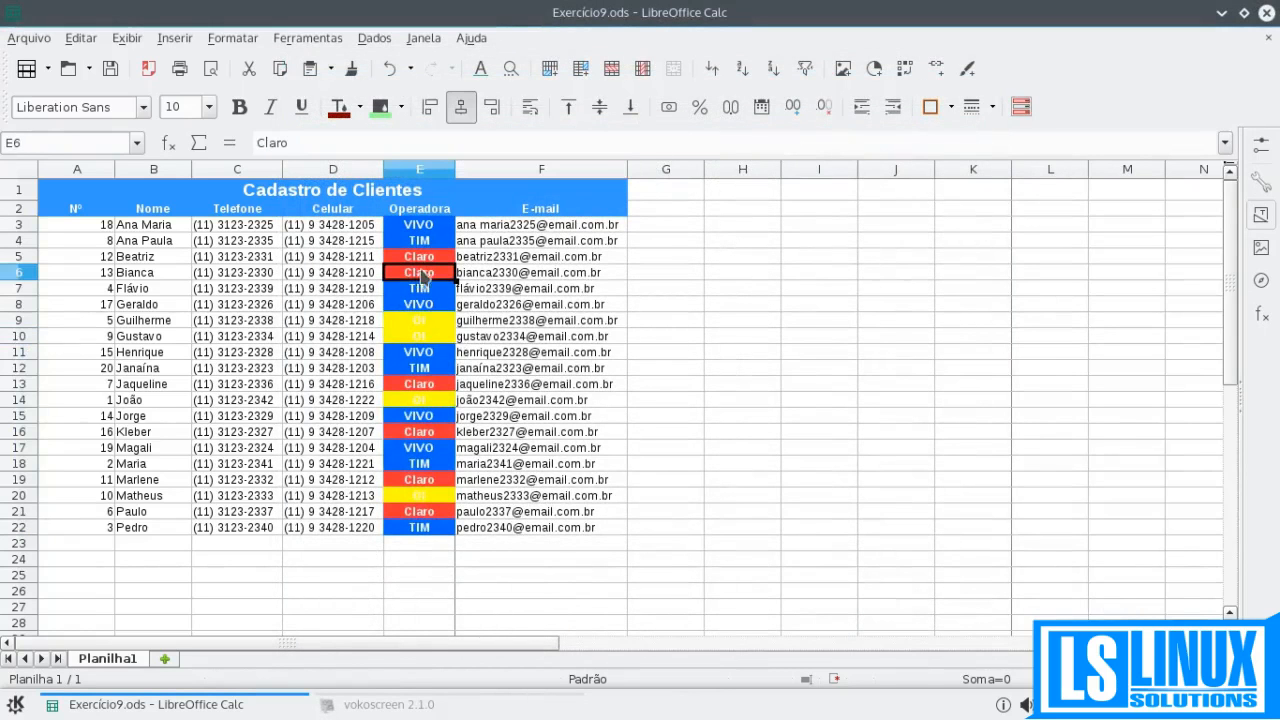
pyautogui.write('VIVO')
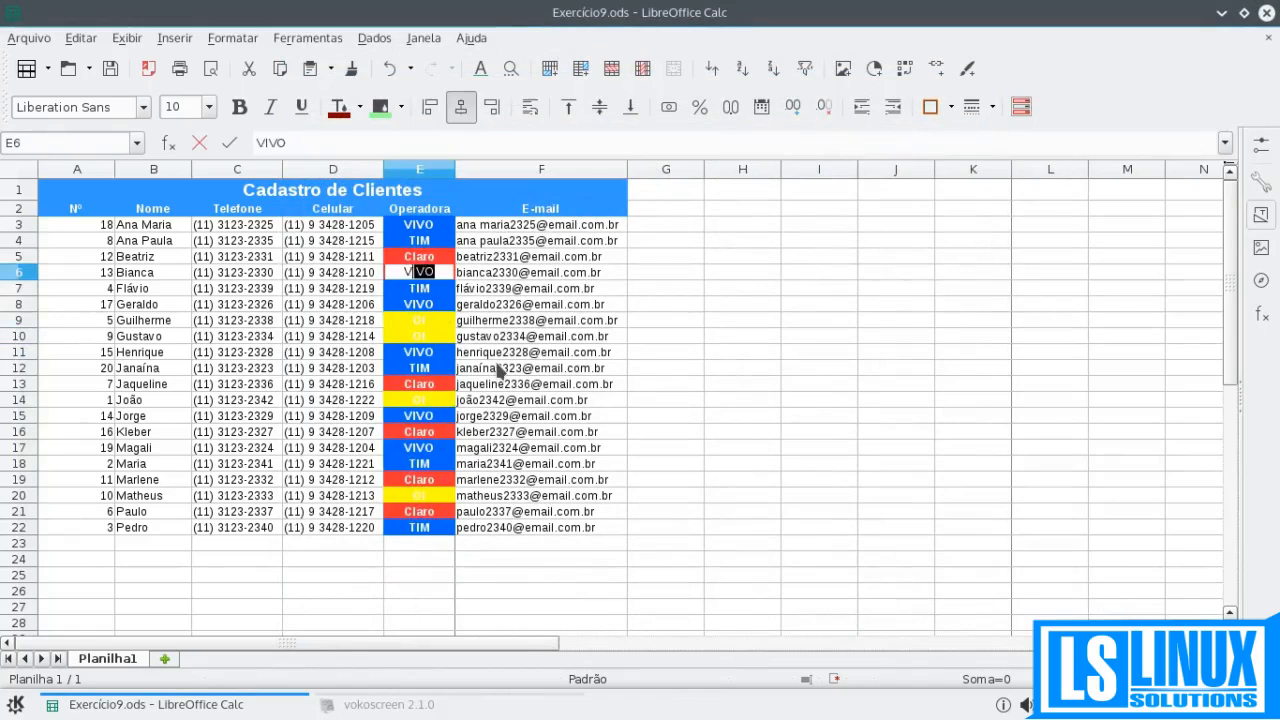
pyautogui.press('Return')
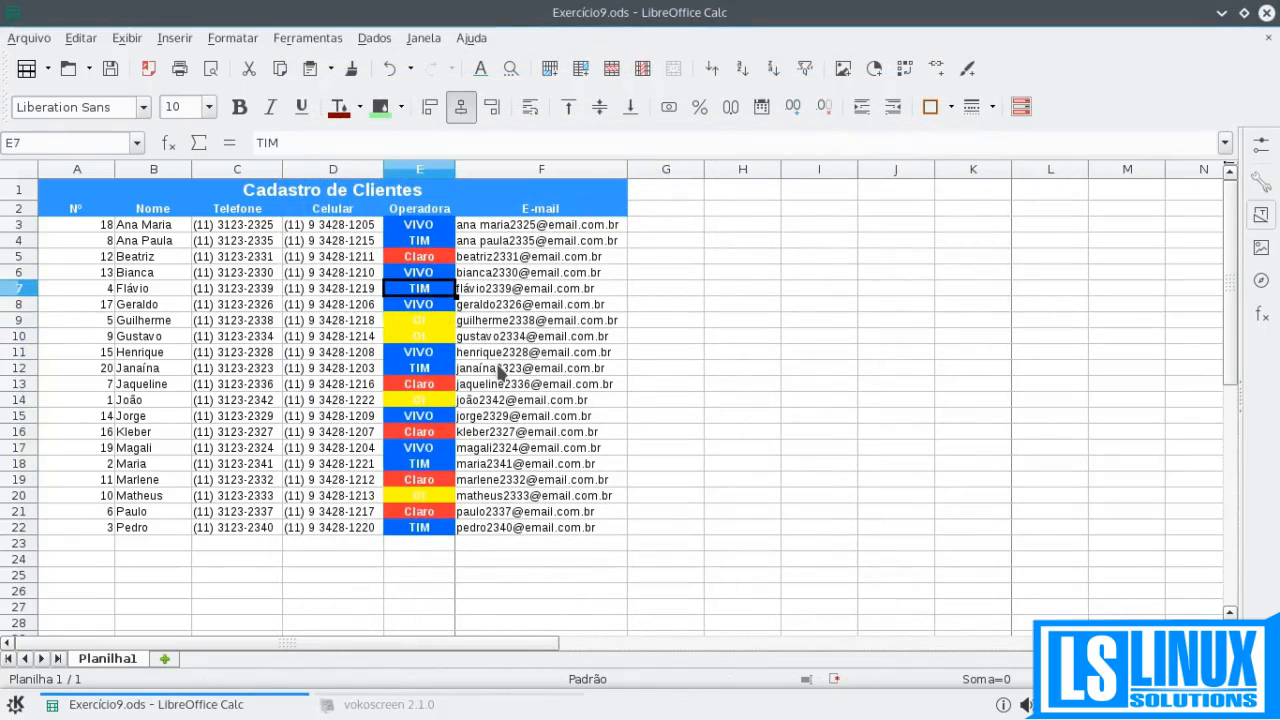
pyautogui.press('Up')
pyautogui.hotkey('ctrl', 'z')
pyautogui.hotkey('ctrl', 'y')
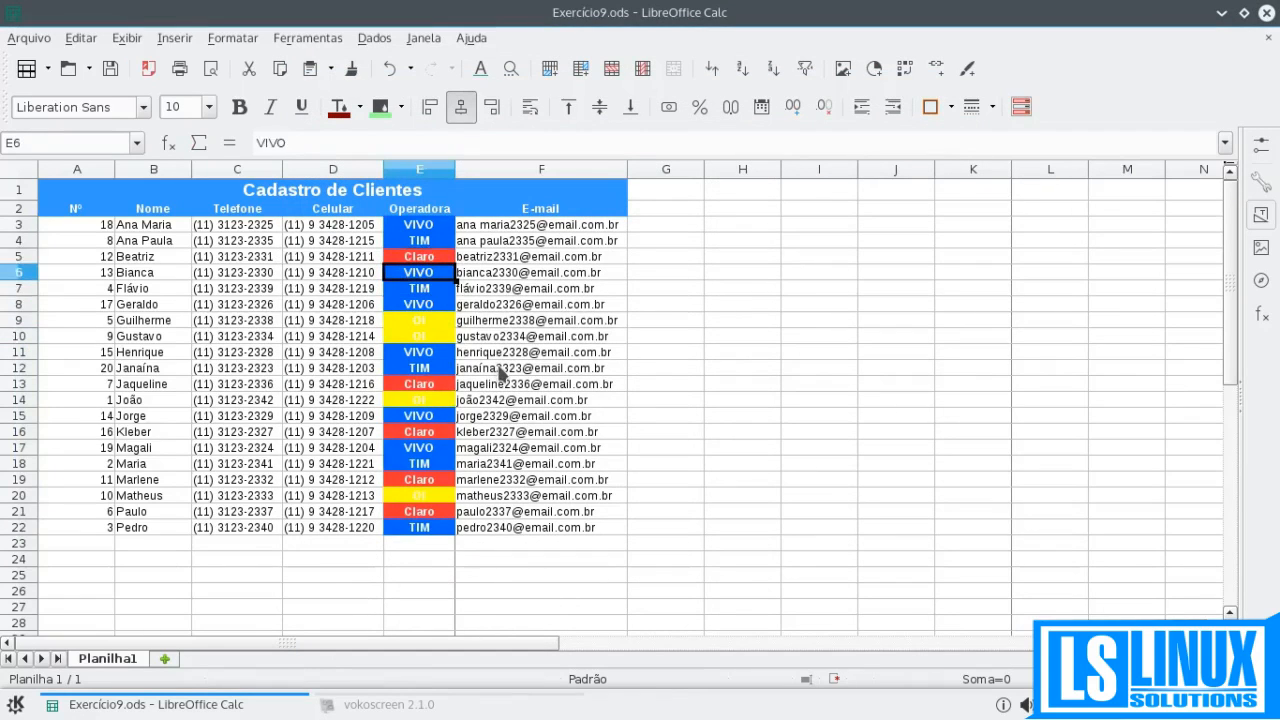
pyautogui.hotkey('ctrl', 'z')
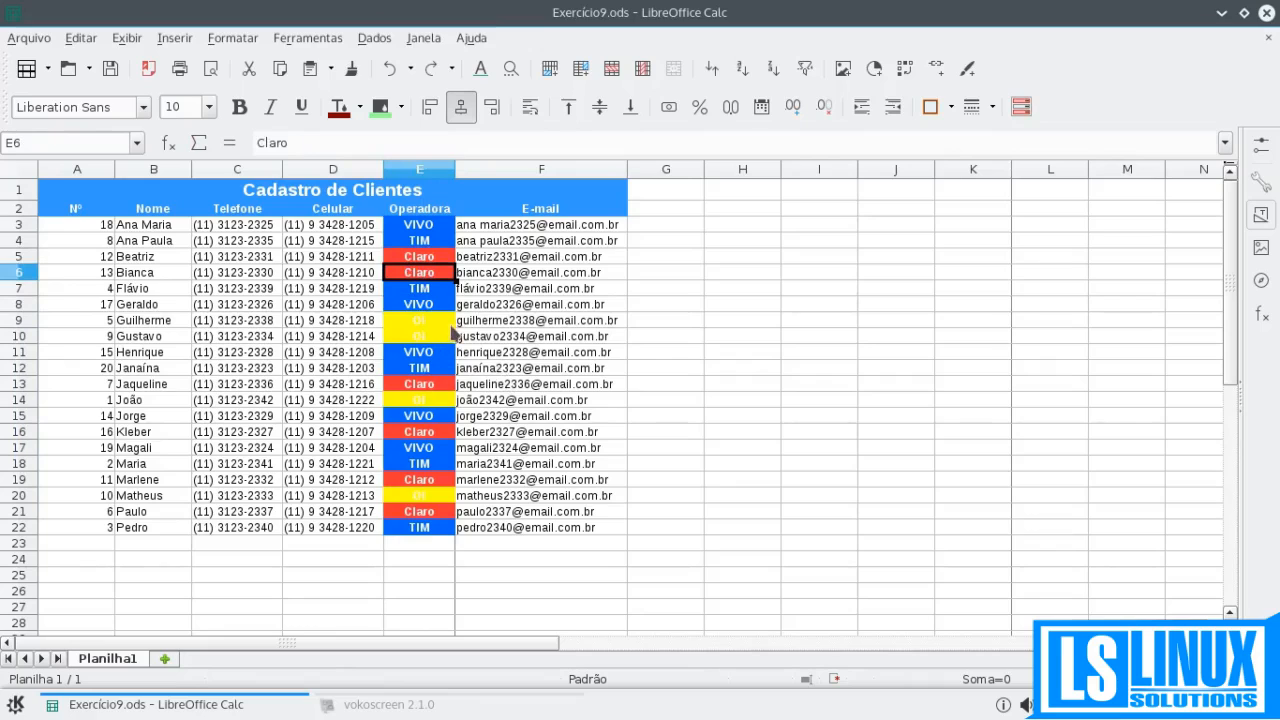
# - Enter a person's first name in Operadora cell E6 to test a value outside the conditions, and undo the entry
pyautogui.write('Willian')
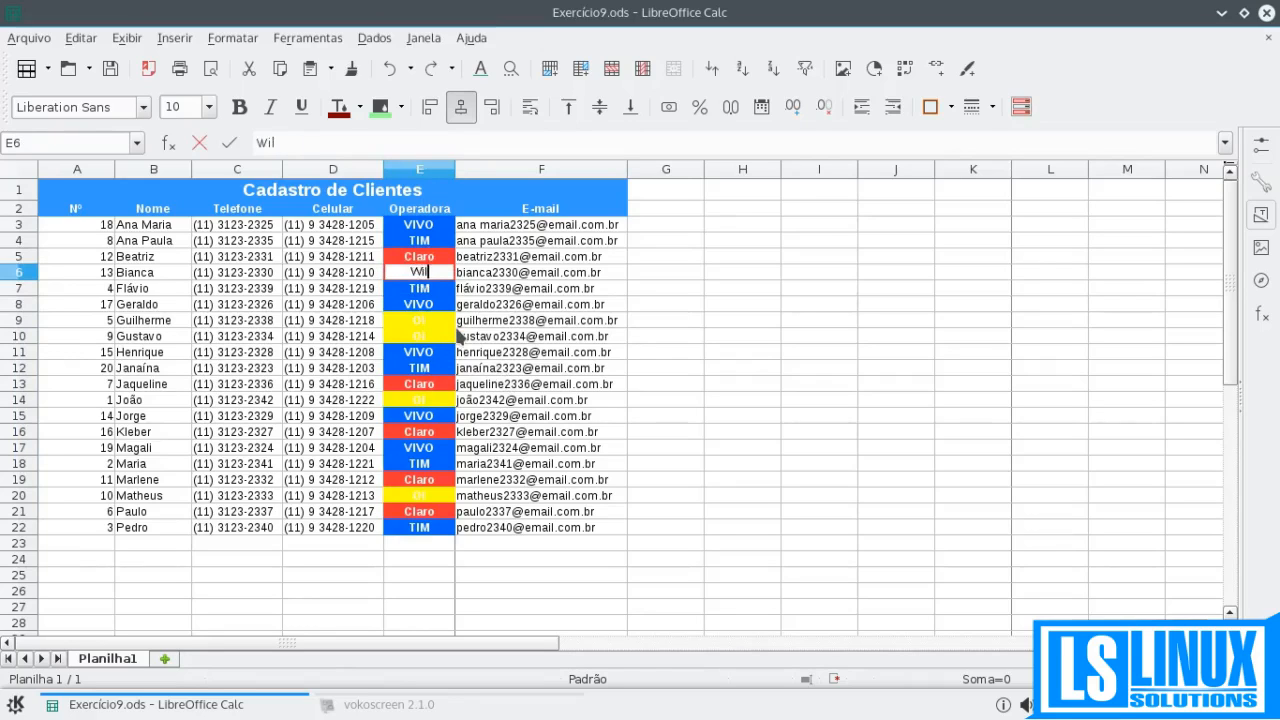
pyautogui.press('Return')
pyautogui.press('Down')
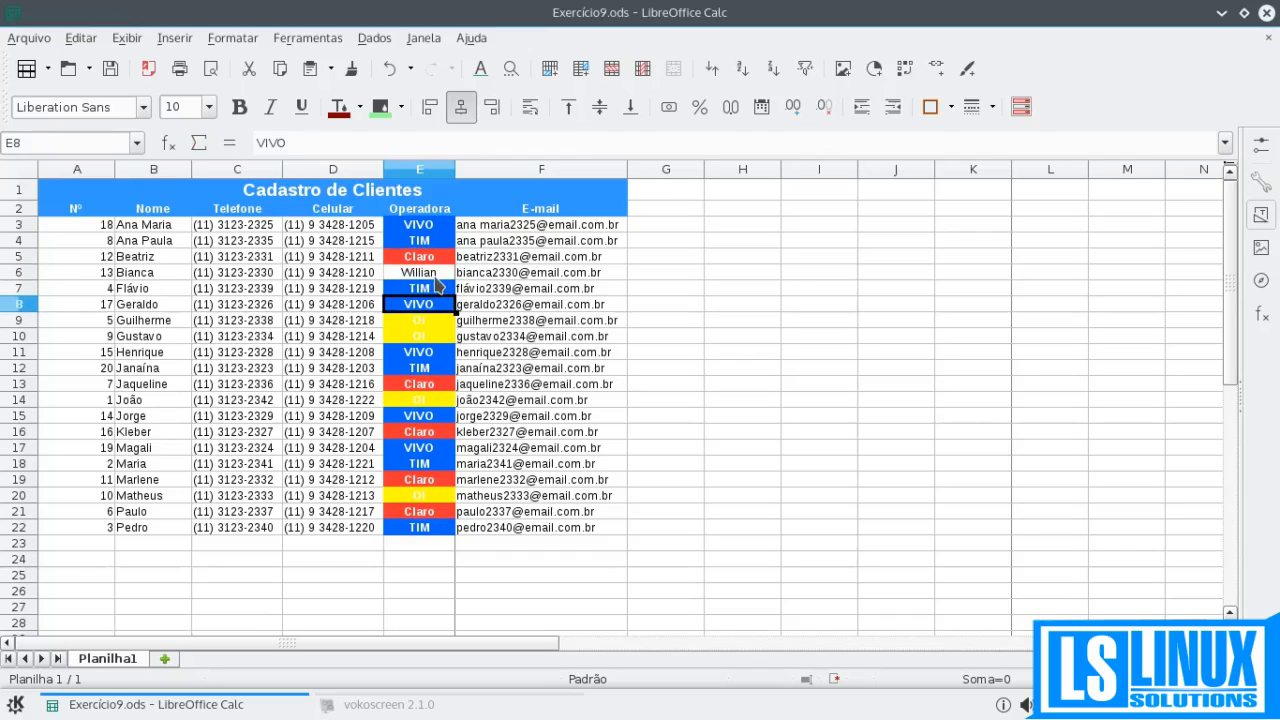
pyautogui.hotkey('ctrl', 'z')
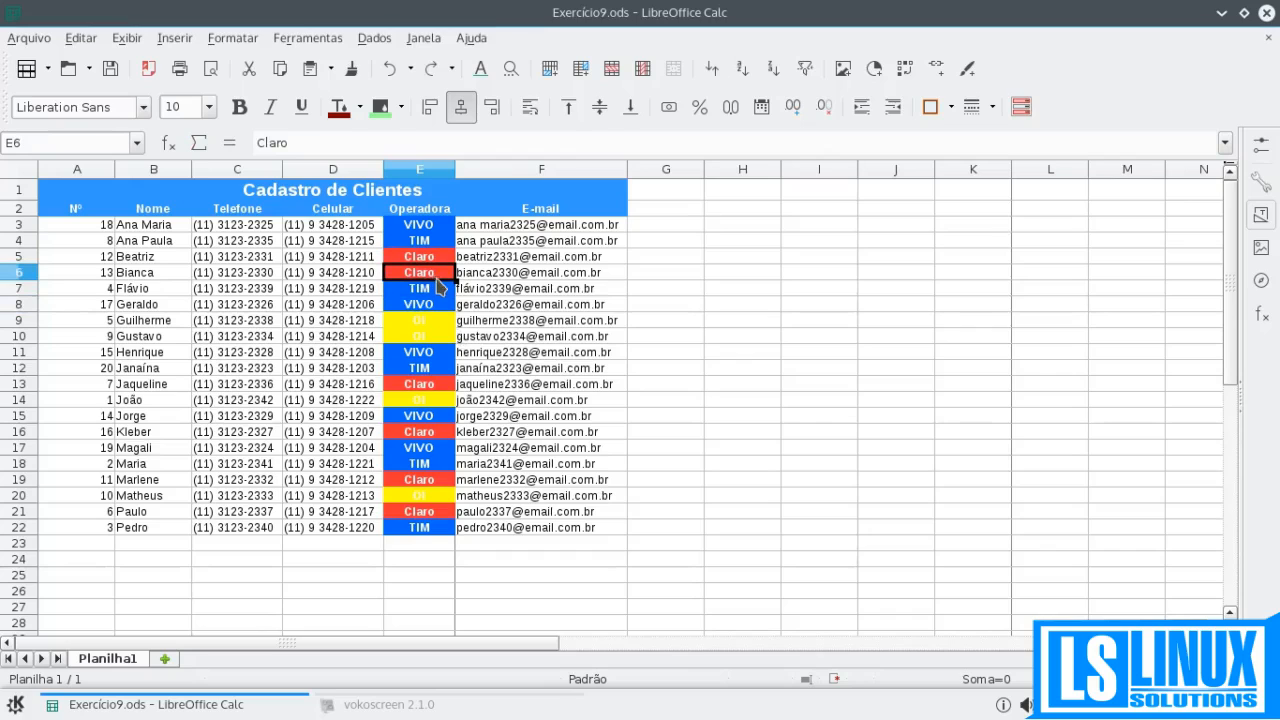
# - Select the Nº cells A3:A22 and start a new conditional format from the manager, keeping the selected column in view
pyautogui.moveTo(78, 224); pyautogui.dragTo(62, 522)
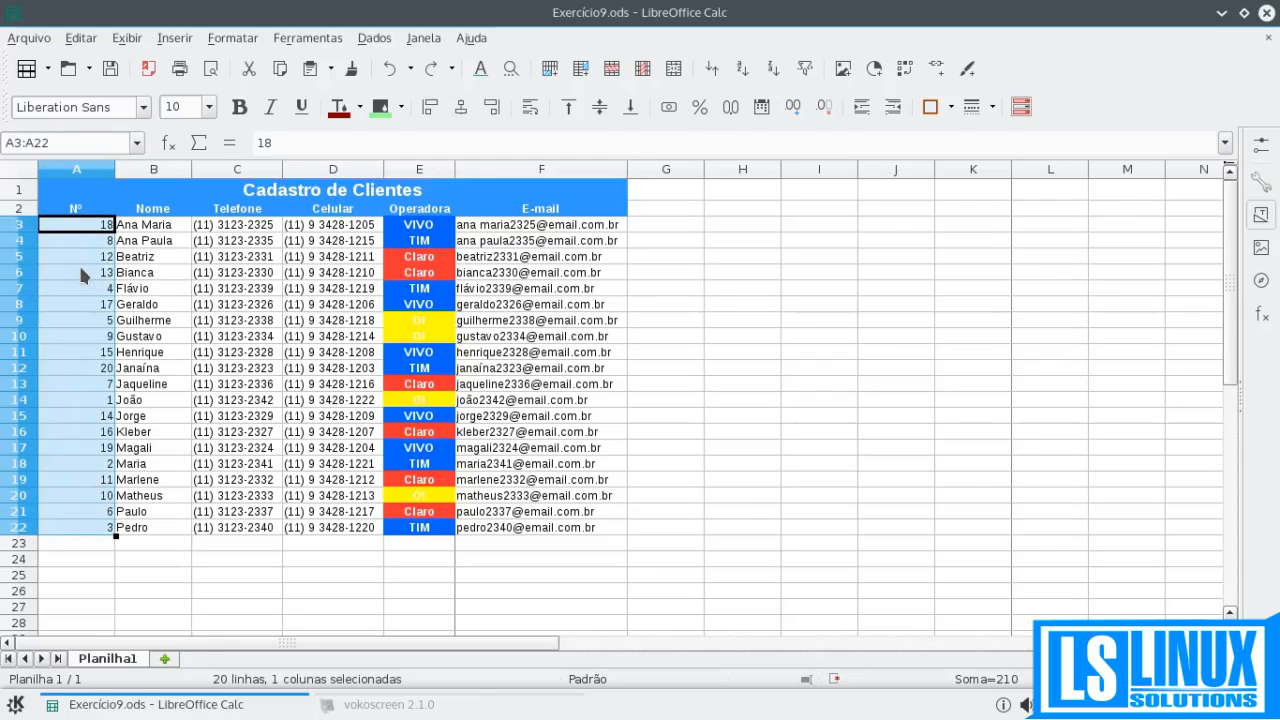
pyautogui.click(232, 38)
pyautogui.moveTo(272, 377)
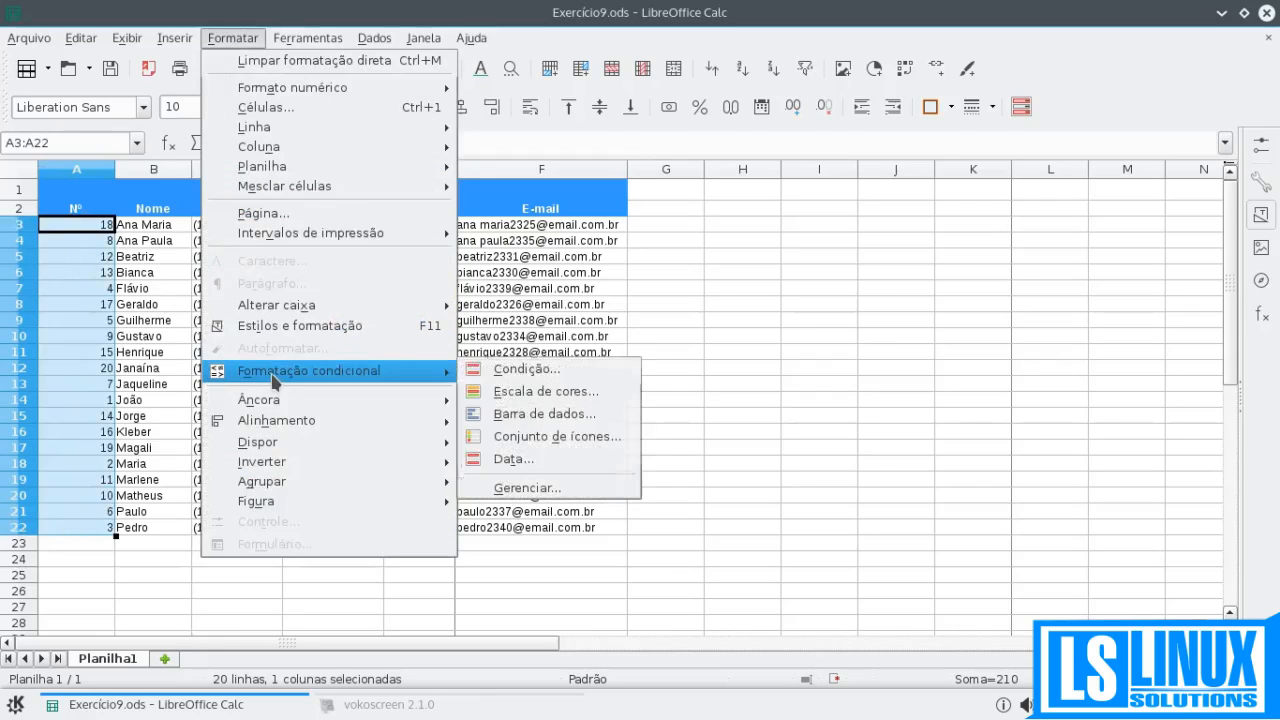
pyautogui.click(497, 489)
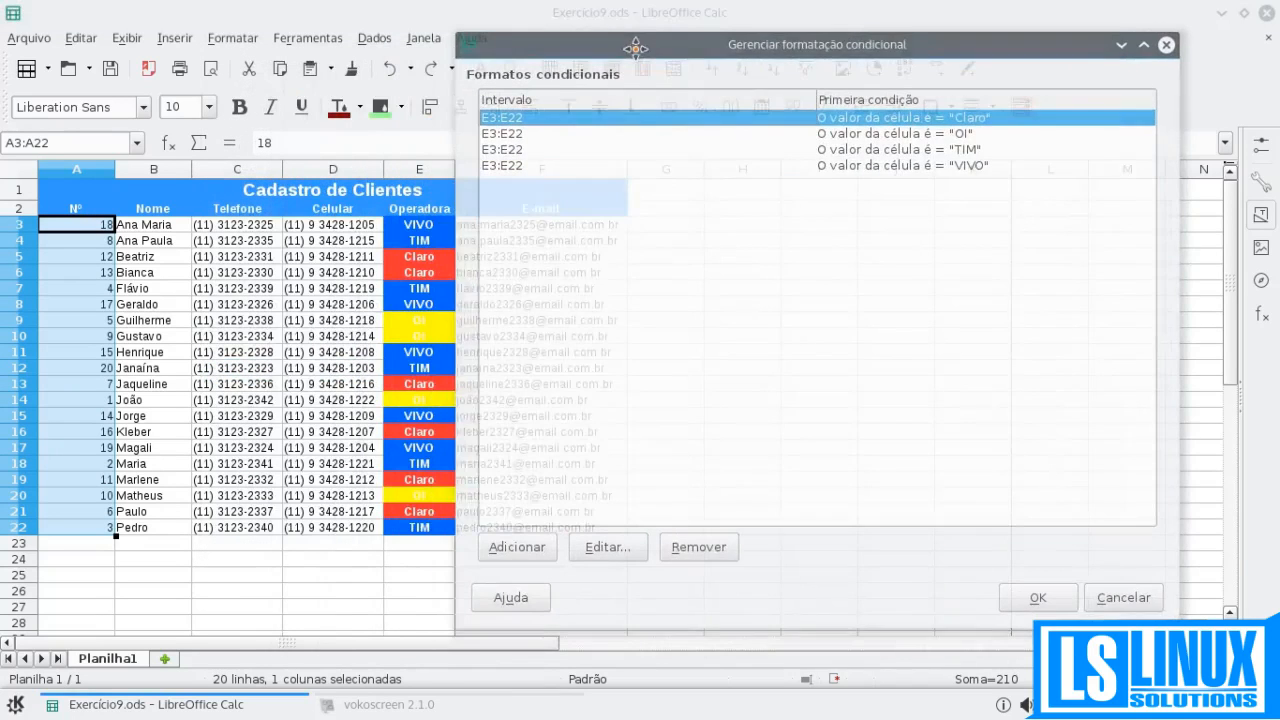
pyautogui.click(500, 548)
pyautogui.moveTo(500, 92); pyautogui.dragTo(696, 70)
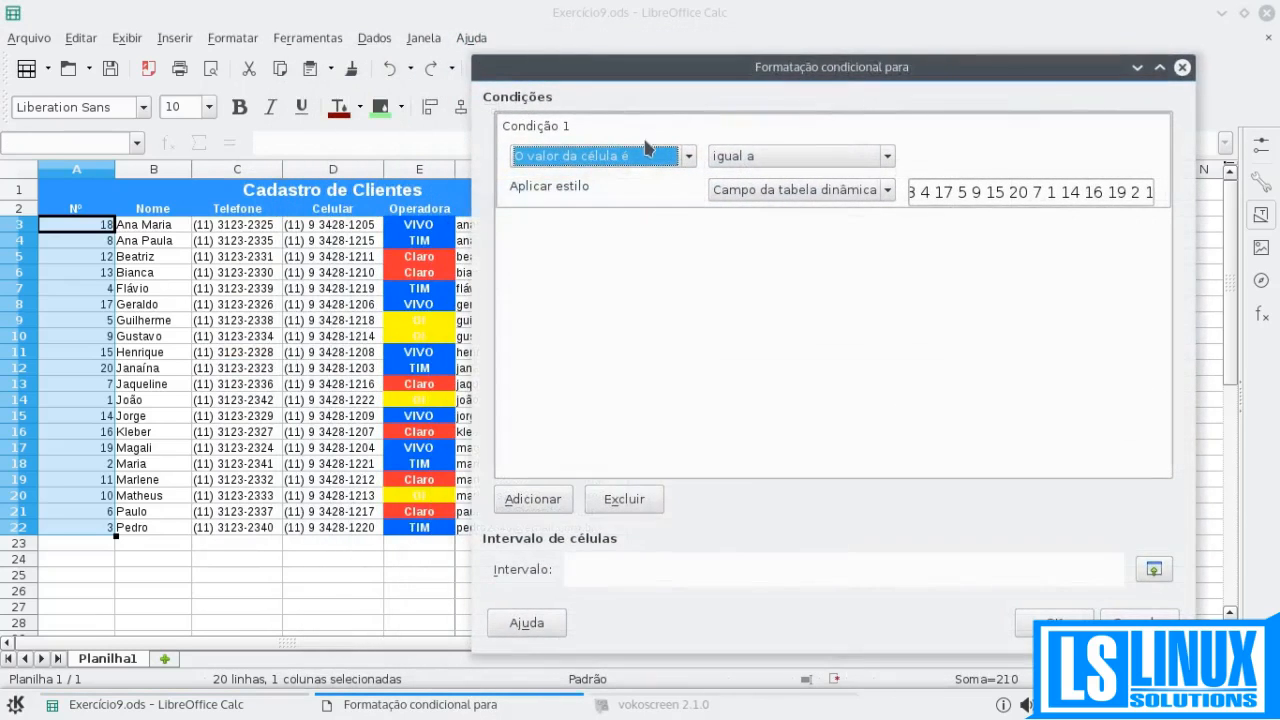
# - Set the first Nº condition to cell value less than (menor que) 5 with the Claro style
pyautogui.click(744, 155)
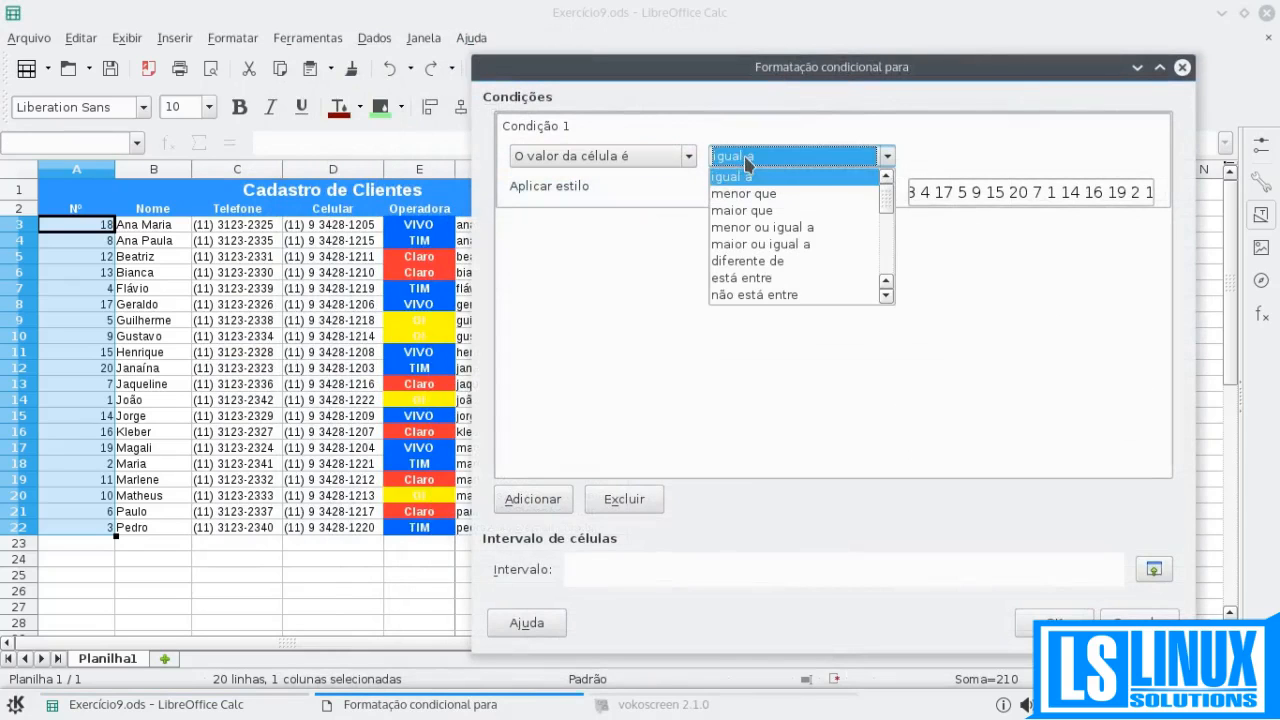
pyautogui.click(743, 193)
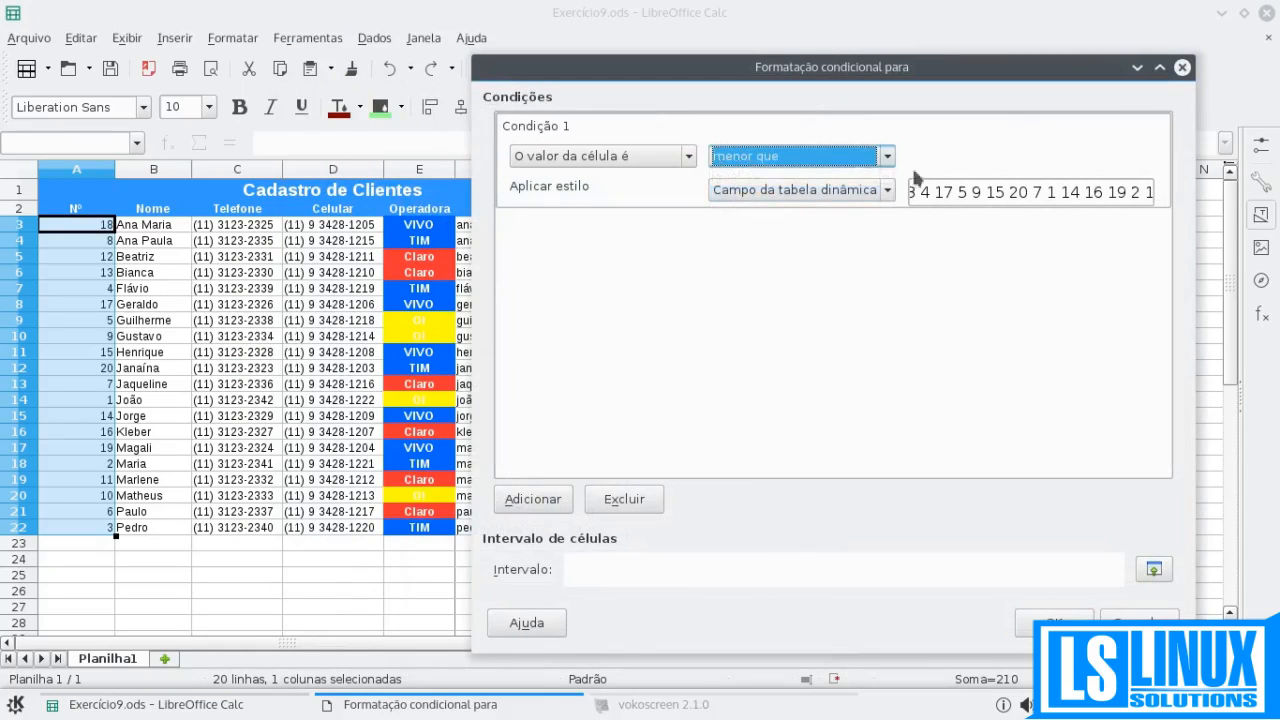
pyautogui.click(961, 158)
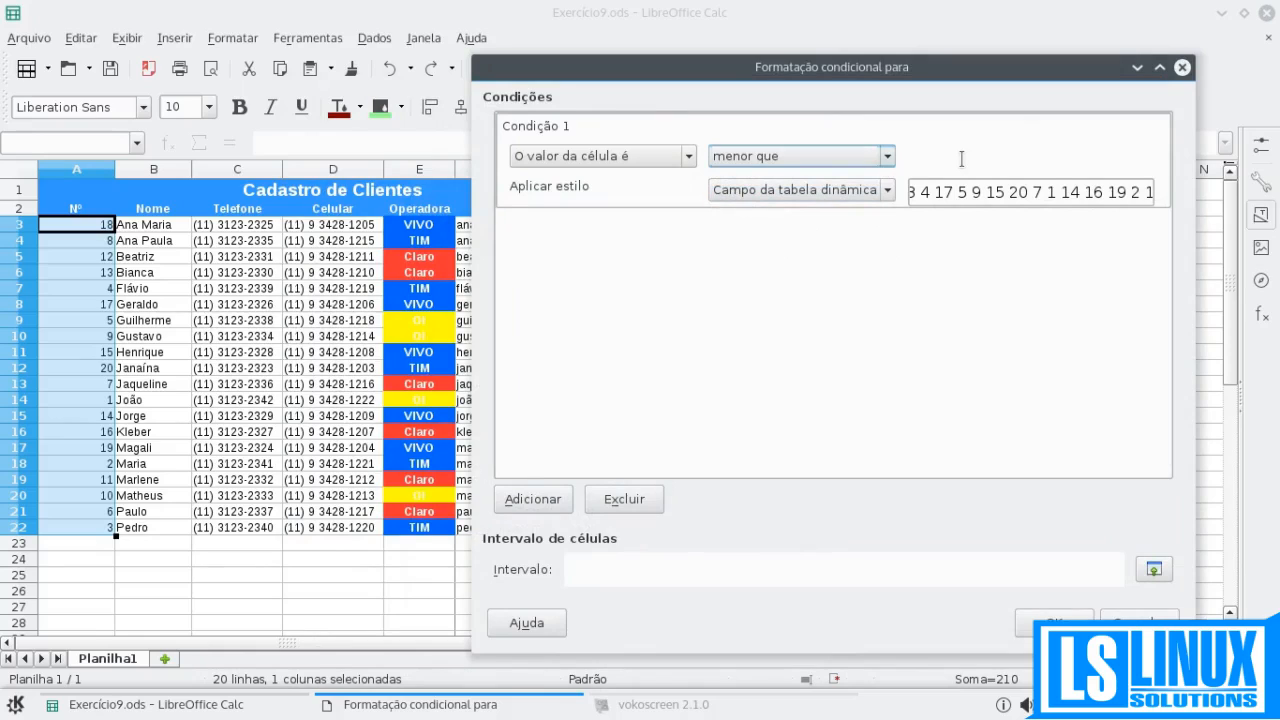
pyautogui.click(826, 191)
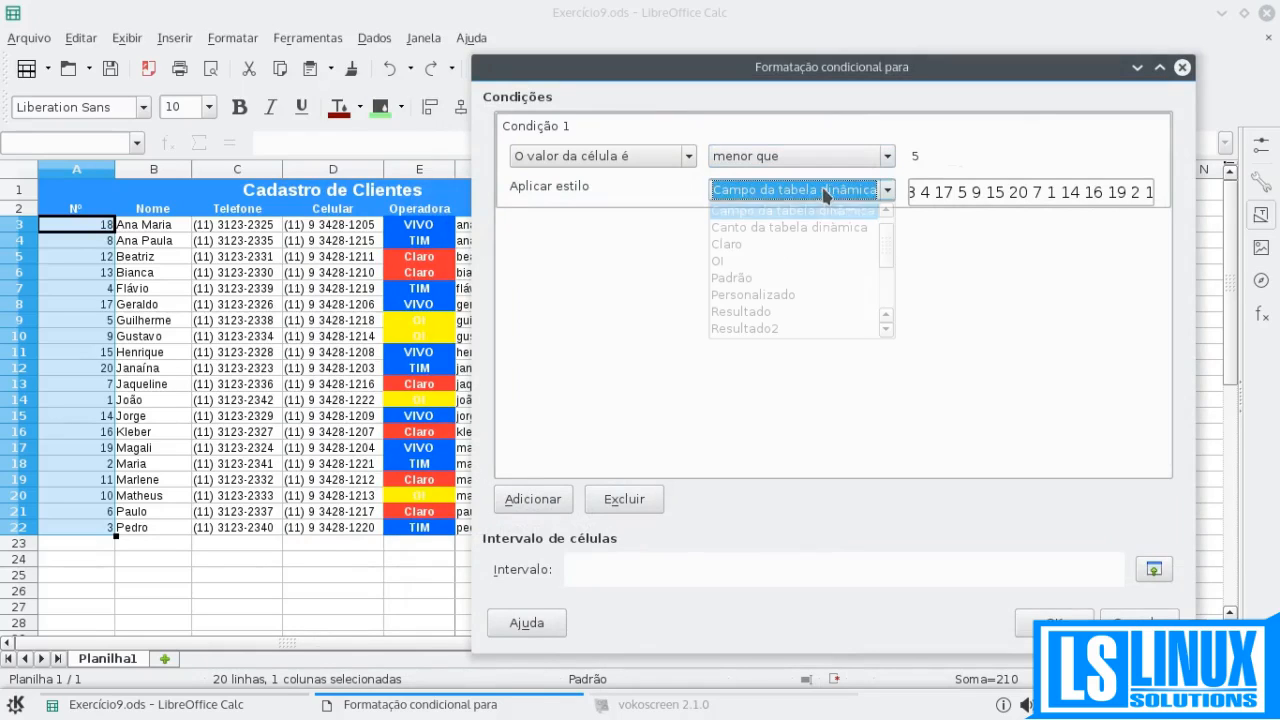
pyautogui.click(735, 248)
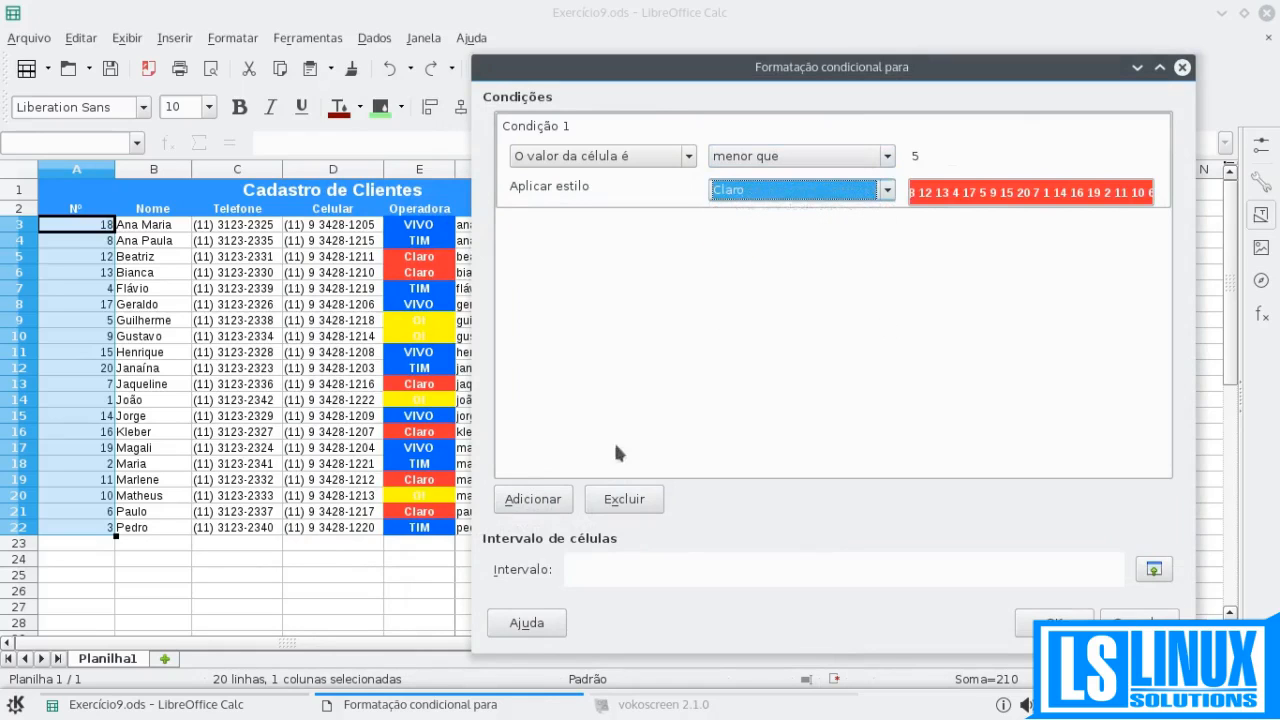
# - Set the new format's cell range to $A$3:$A$22 by selecting the Nº cells on the sheet
pyautogui.click(619, 560)
pyautogui.moveTo(77, 232); pyautogui.dragTo(70, 518)
pyautogui.moveTo(85, 221); pyautogui.dragTo(80, 521)
pyautogui.click(345, 705)
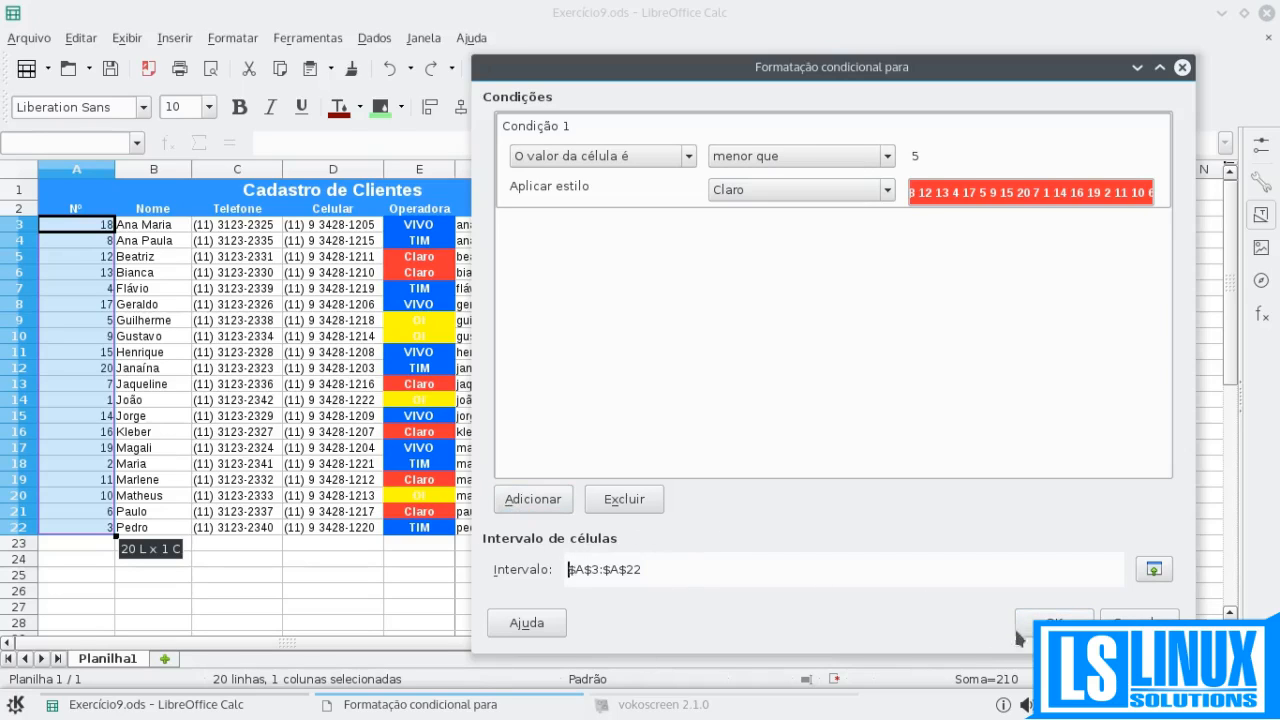
# - Add a second condition for cell values greater than (maior que) 5 and apply the OI style
pyautogui.click(553, 499)
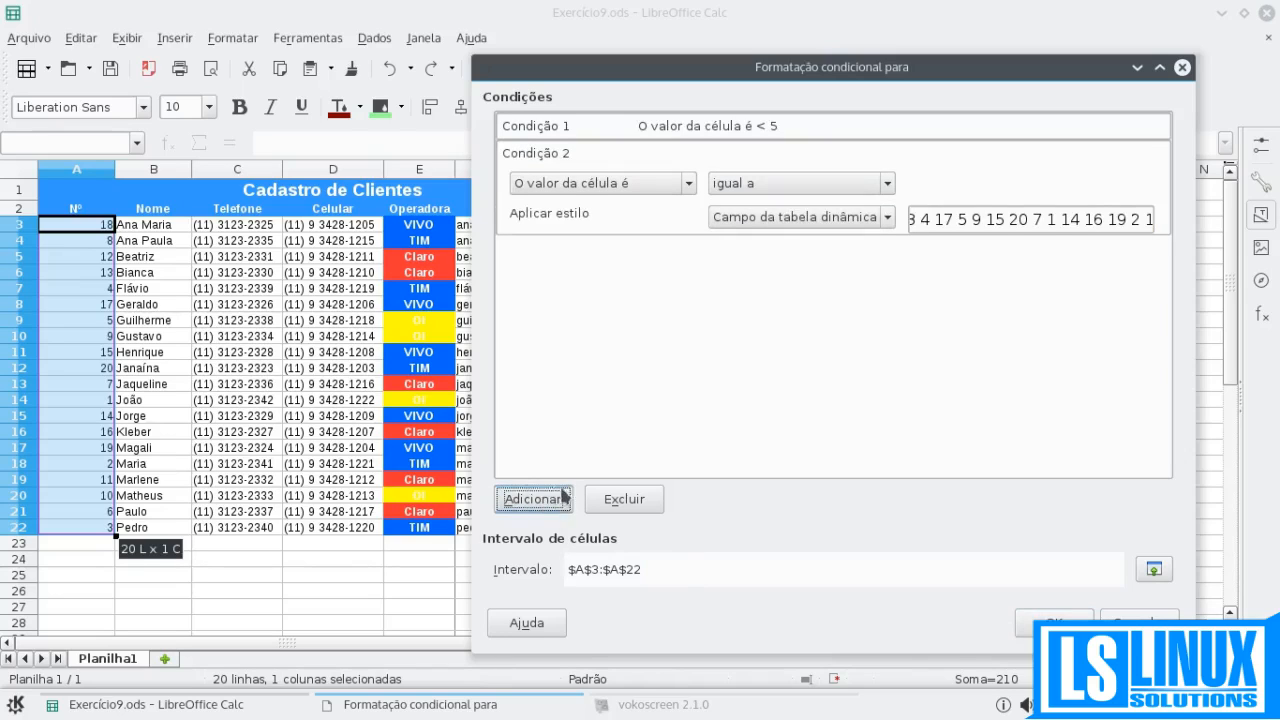
pyautogui.click(745, 178)
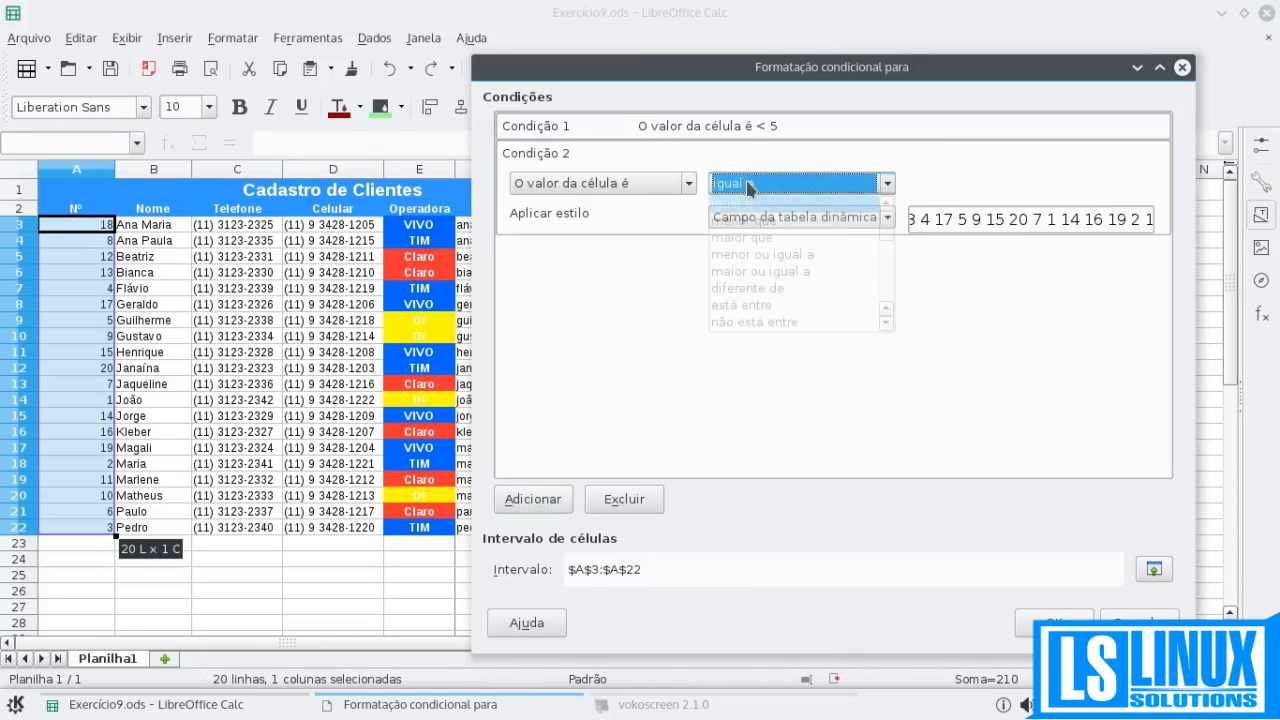
pyautogui.click(736, 238)
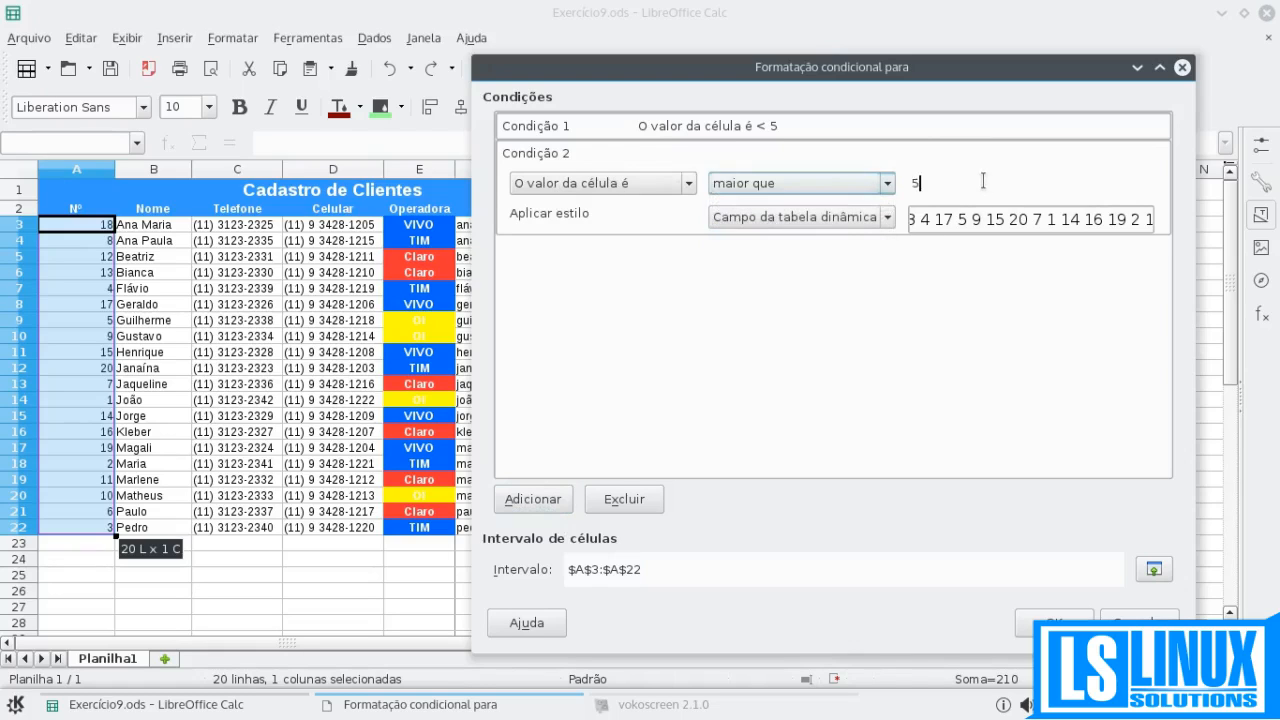
pyautogui.click(858, 219)
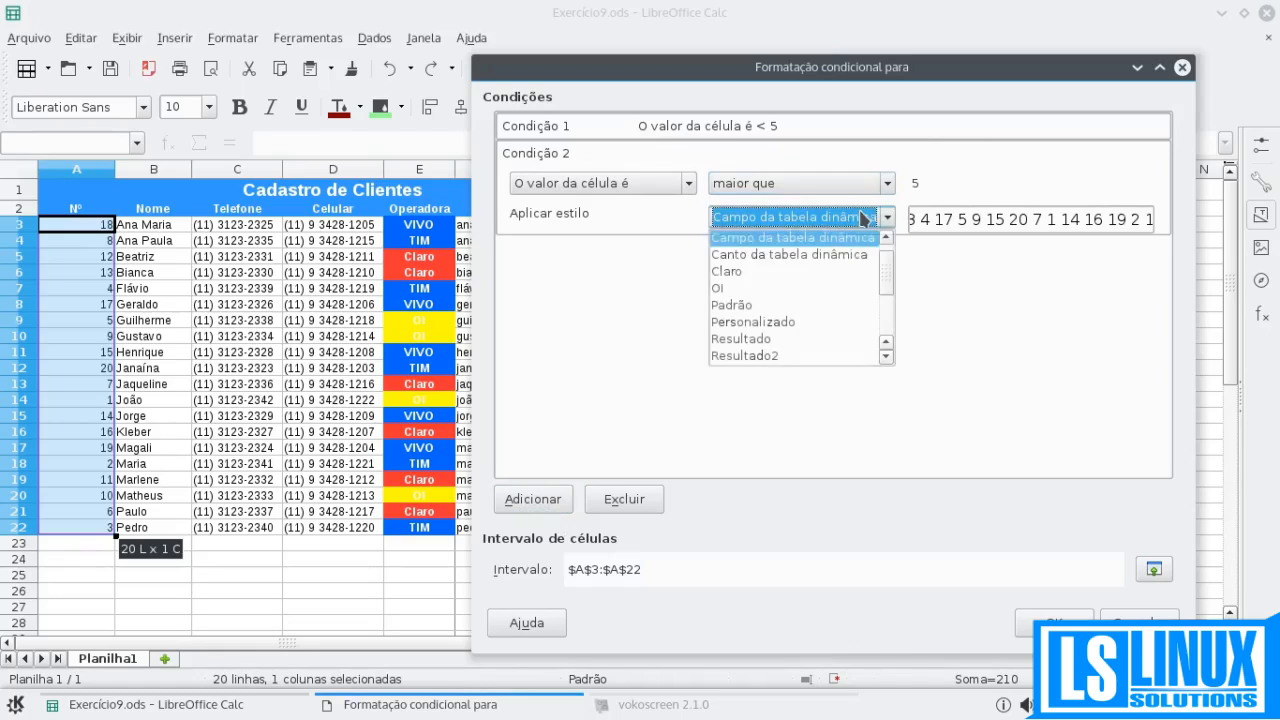
pyautogui.click(739, 289)
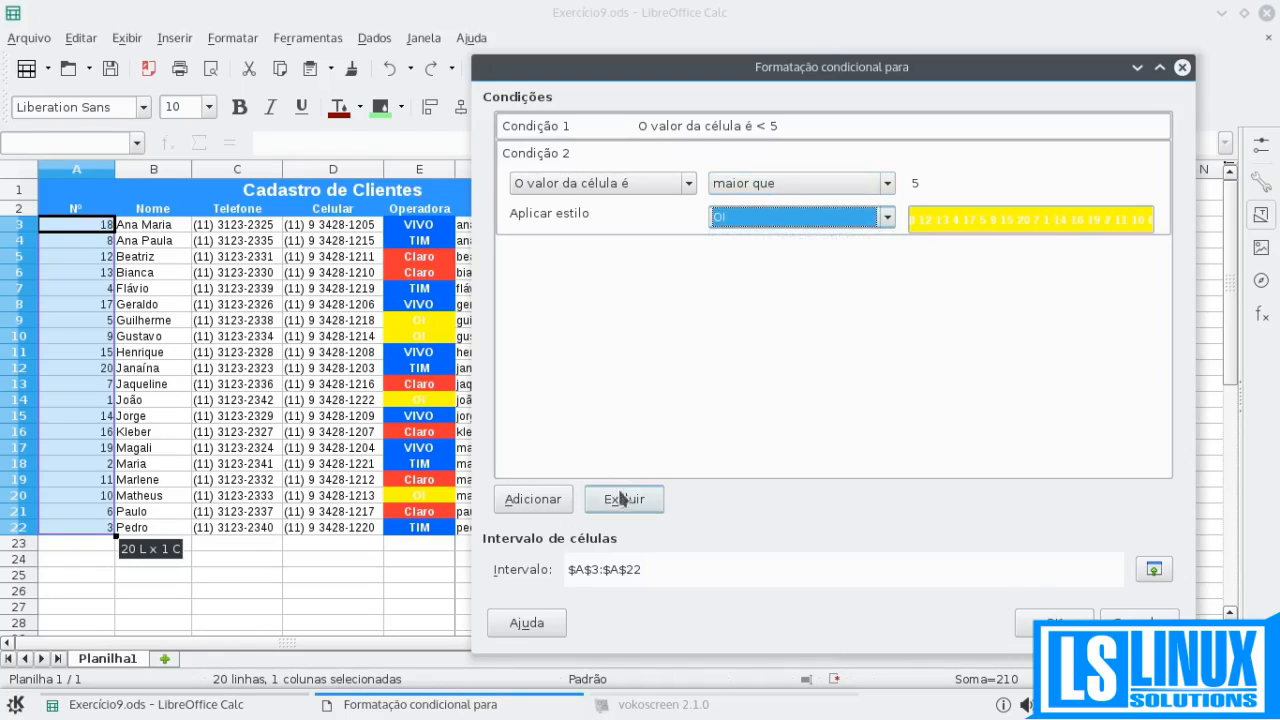
# - Add a third condition for cell values equal to (igual a) 5
pyautogui.click(547, 499)
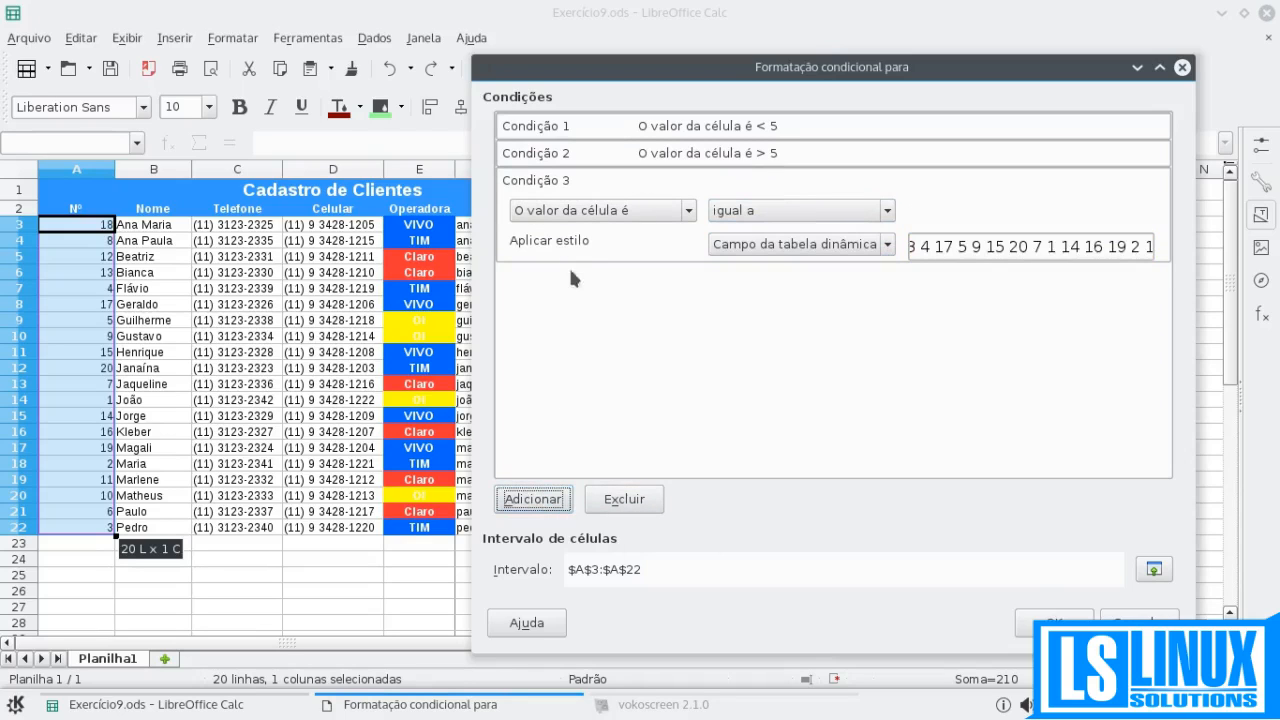
pyautogui.click(762, 215)
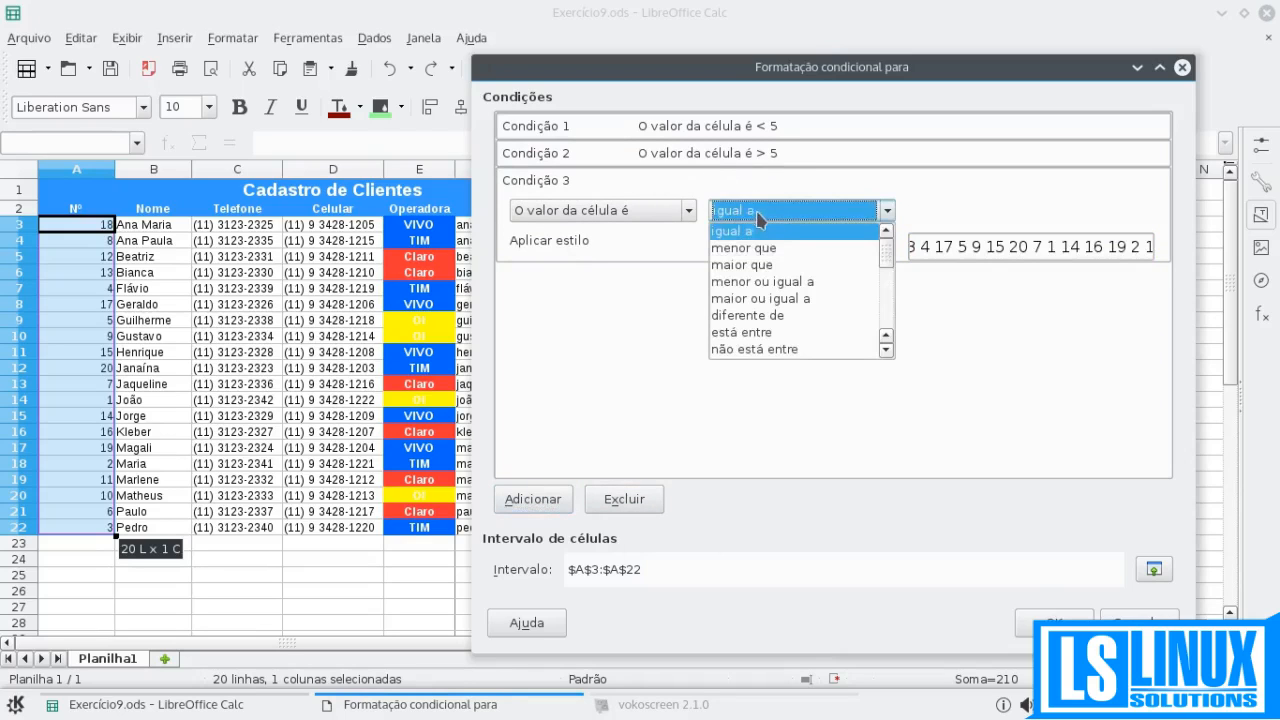
pyautogui.scroll(-3, 766, 265)
pyautogui.scroll(-3, 766, 265)
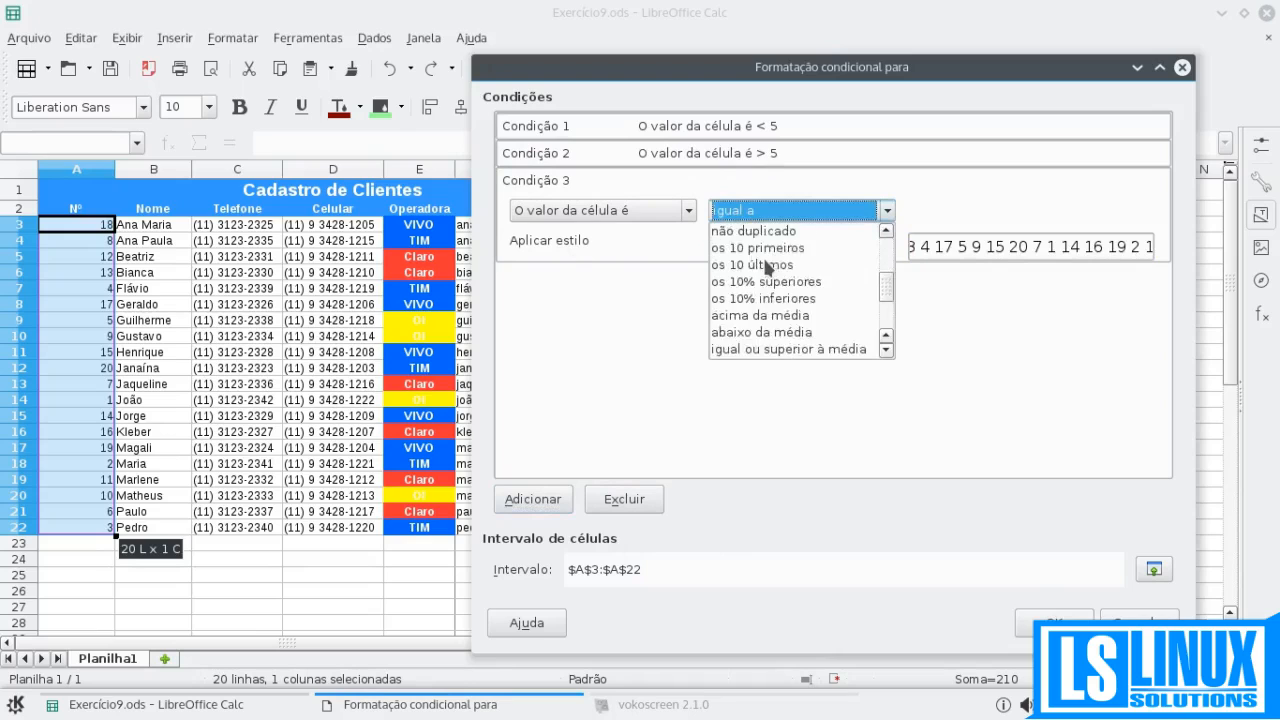
pyautogui.scroll(4, 762, 255)
pyautogui.scroll(1, 757, 239)
pyautogui.click(753, 230)
pyautogui.click(919, 210)
pyautogui.write('5')
# - Apply the TIM2 style to the third condition and confirm the Nº column's conditional format
pyautogui.click(884, 244)
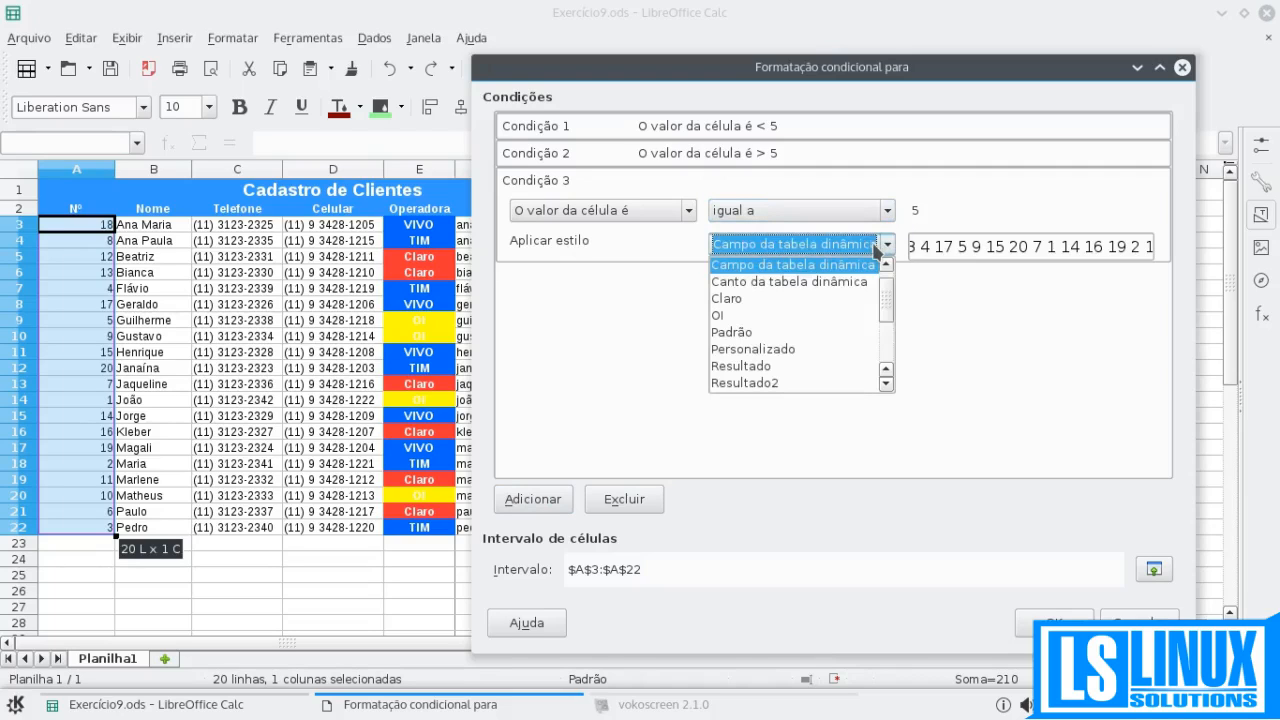
pyautogui.scroll(1, 757, 320)
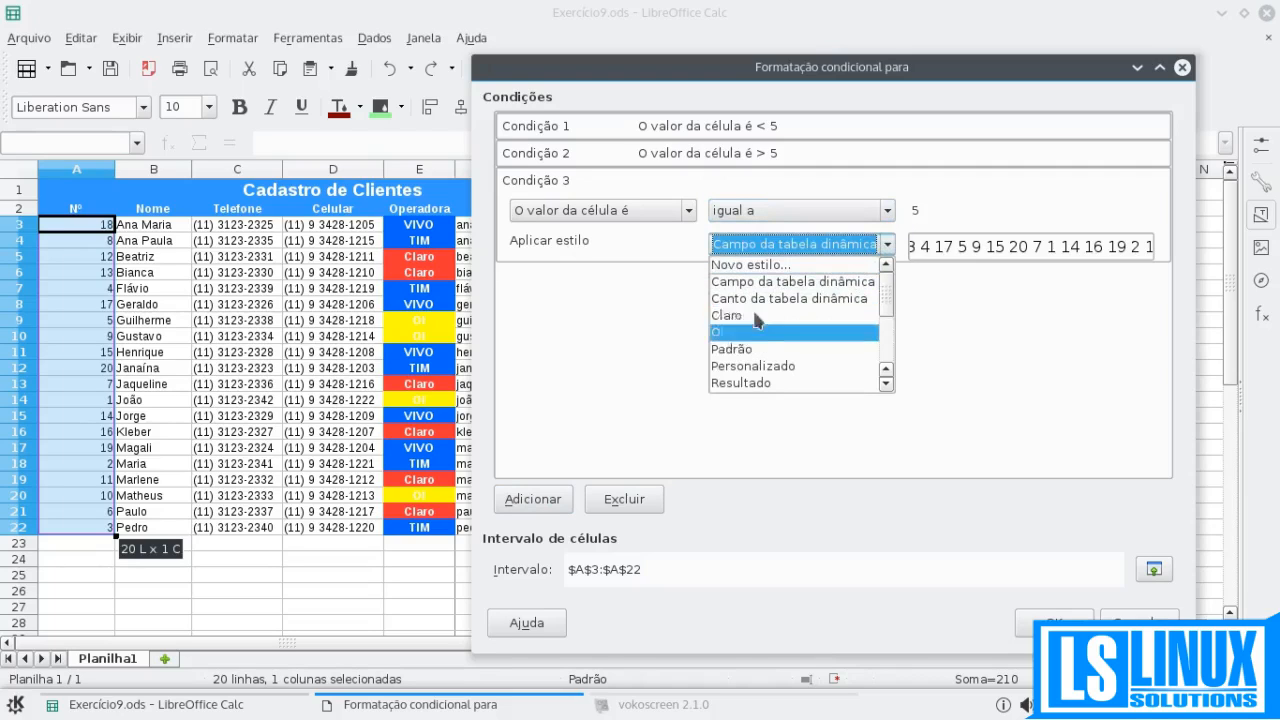
pyautogui.scroll(-2, 757, 325)
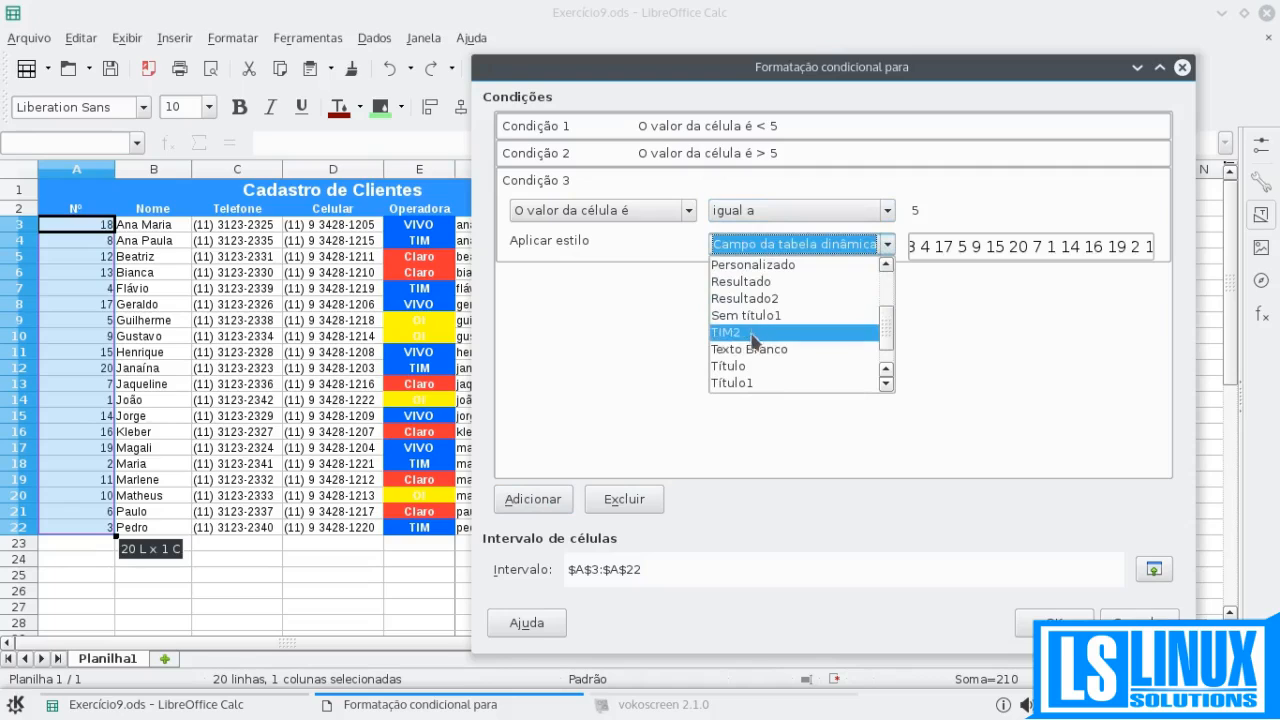
pyautogui.click(753, 340)
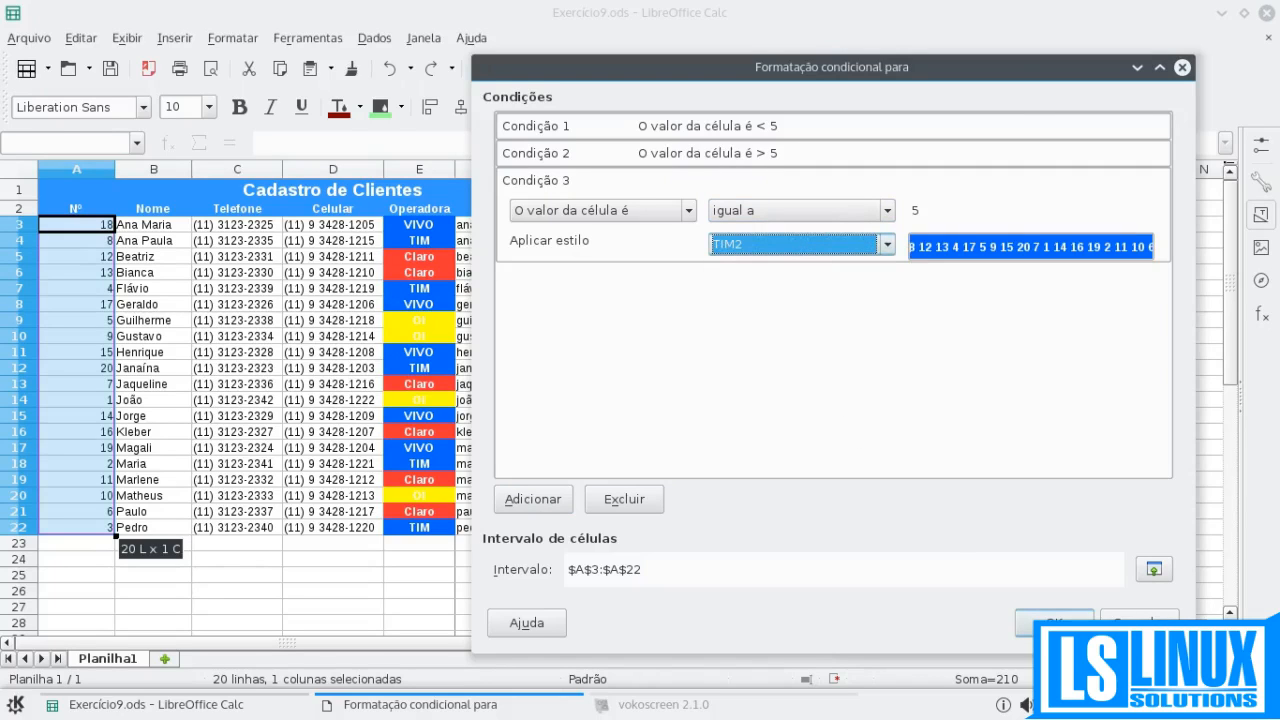
pyautogui.click(1040, 616)
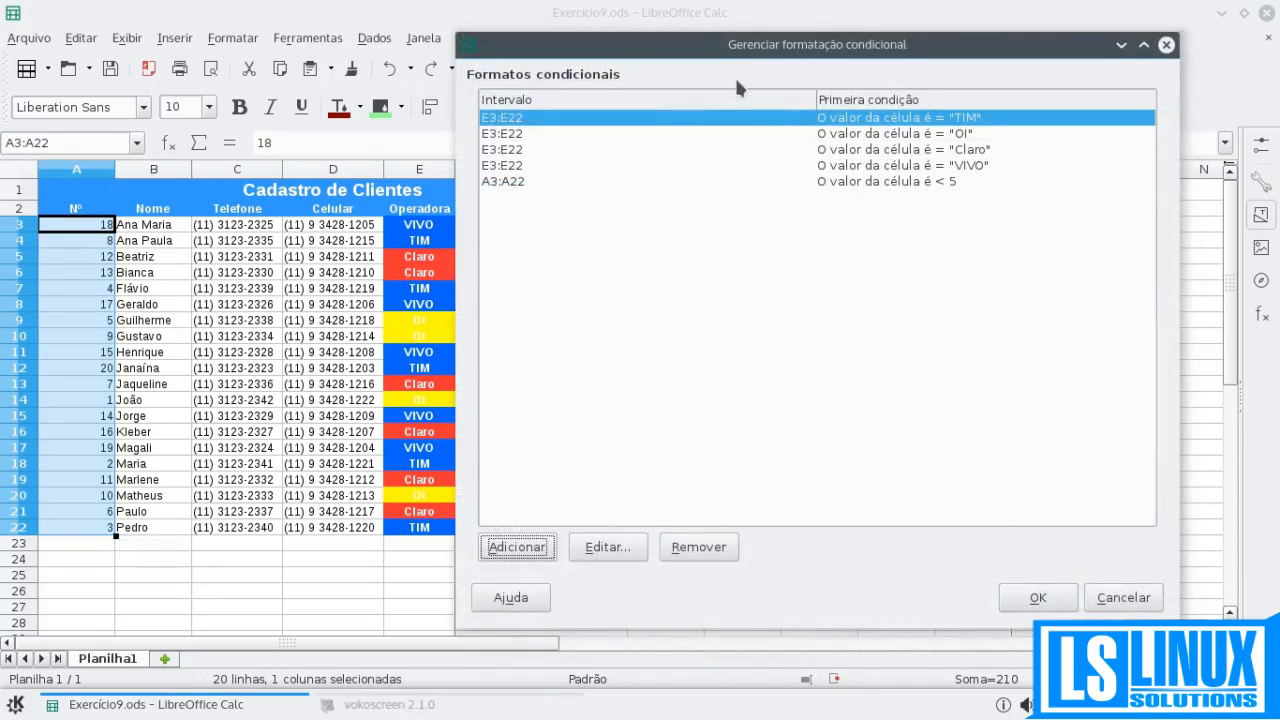
# - Go through the conditional formats listed in the manager, from the A3:A22 entry to the TIM entry
pyautogui.click(845, 184)
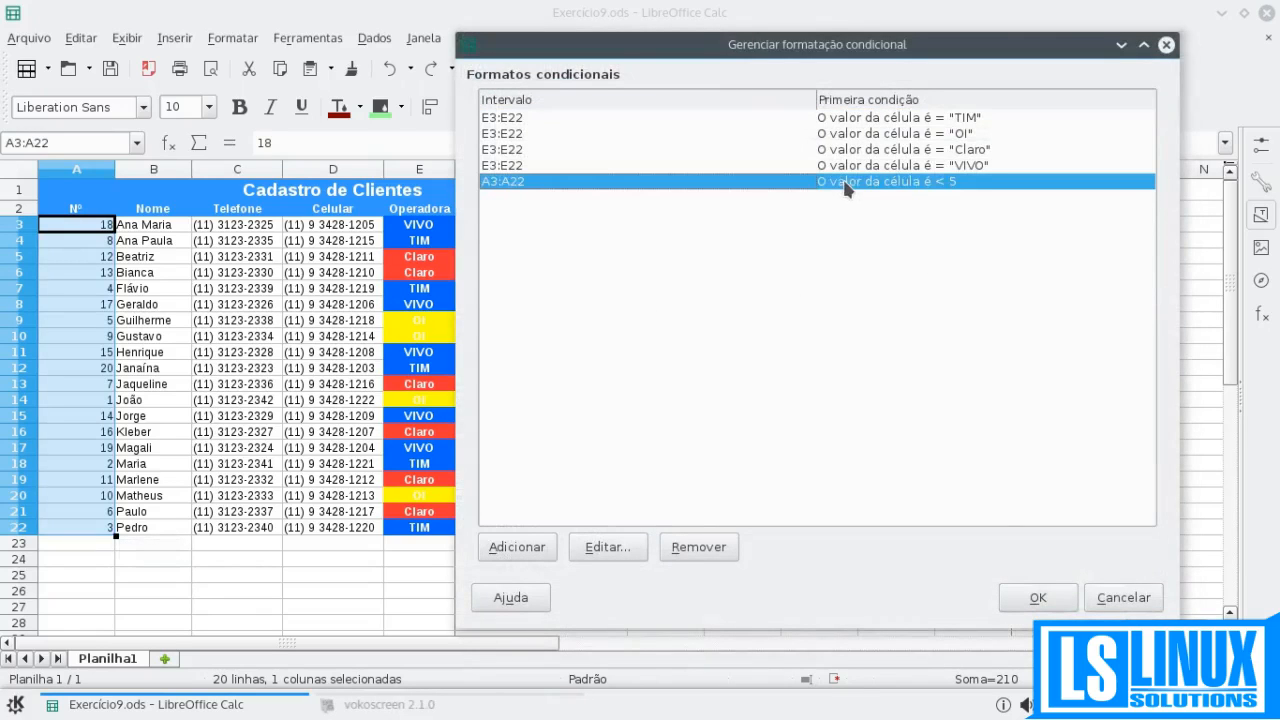
pyautogui.click(886, 166)
pyautogui.click(884, 150)
pyautogui.click(880, 134)
pyautogui.click(873, 118)
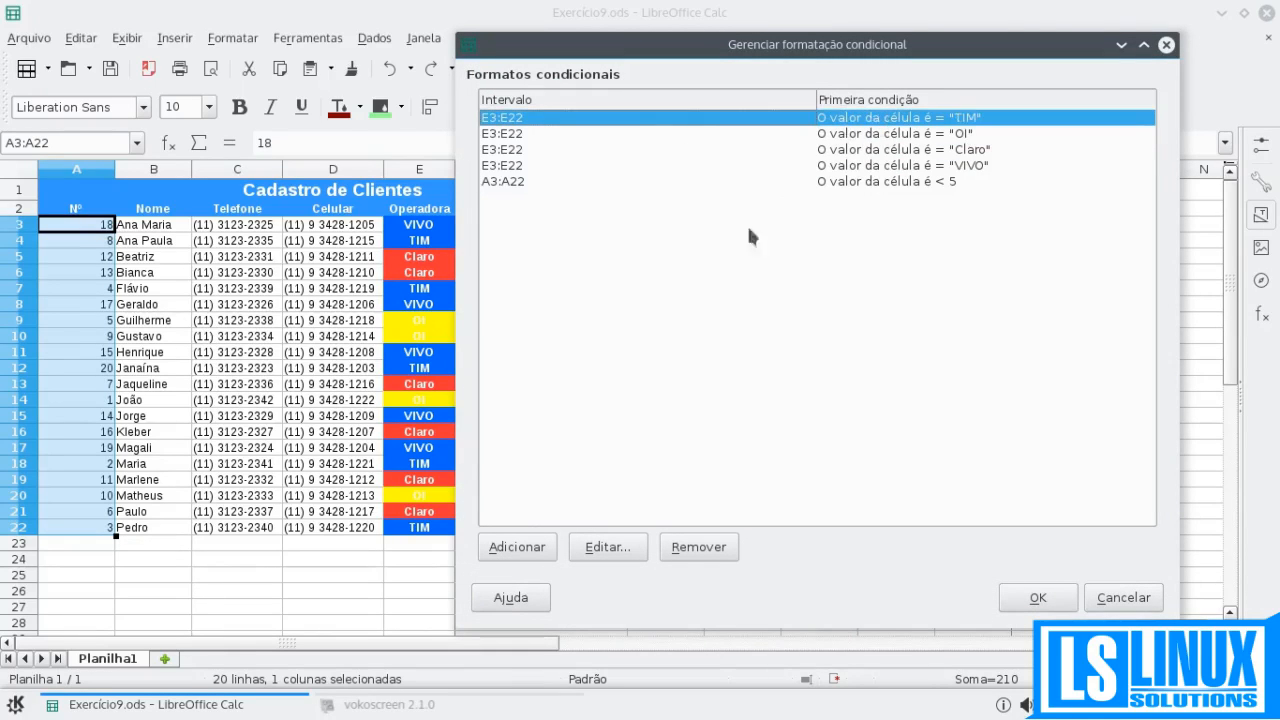
# - Reopen the A3:A22 format to check its conditions, and confirm both it and the formatting manager
pyautogui.click(884, 181)
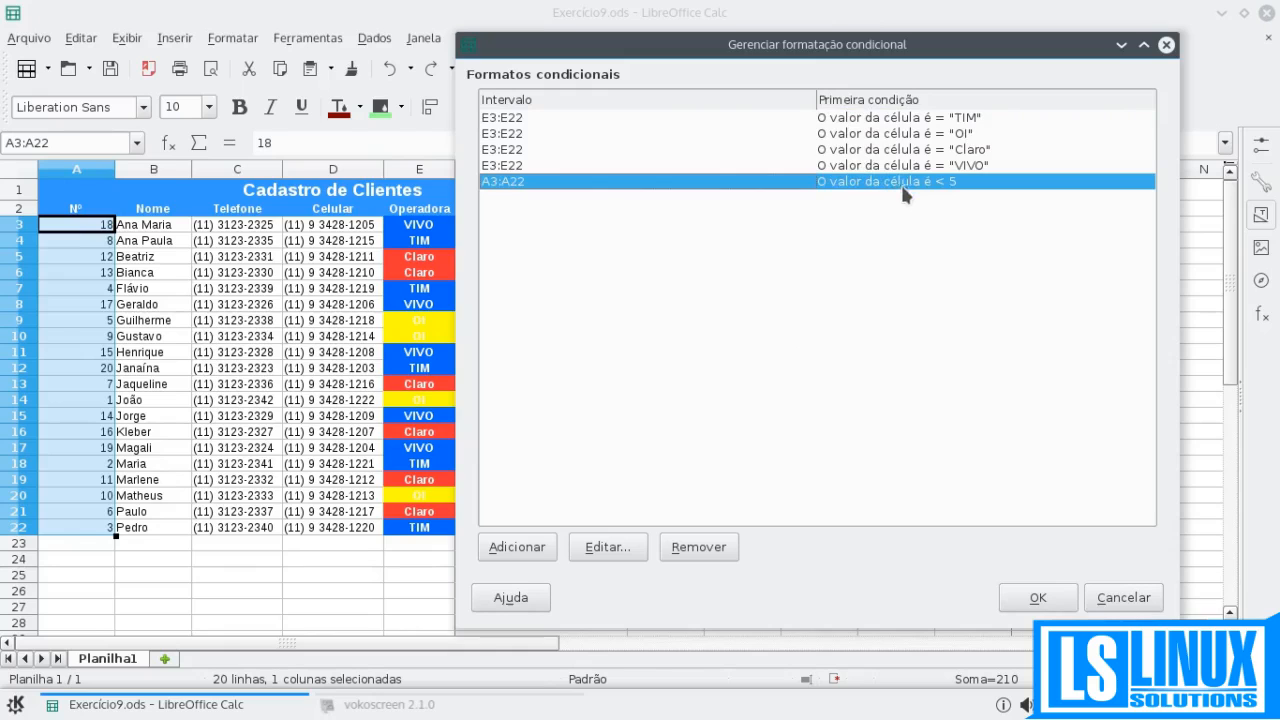
pyautogui.doubleClick(940, 184)
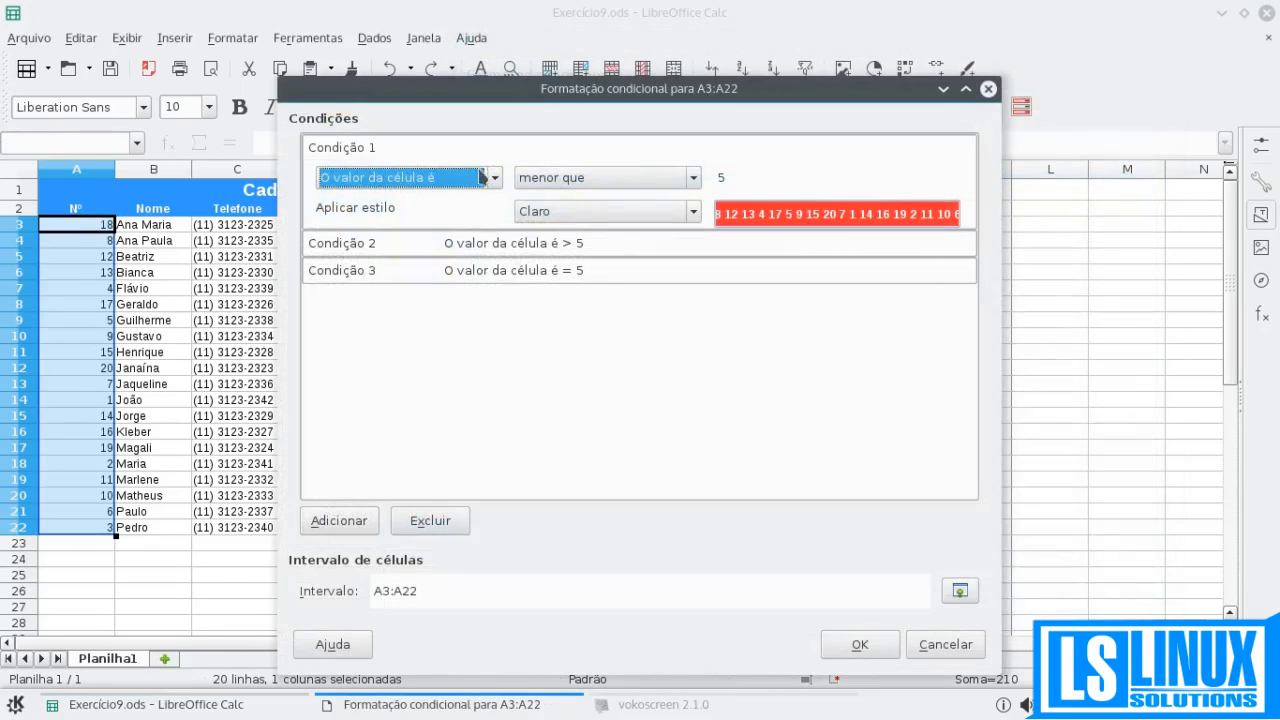
pyautogui.click(857, 645)
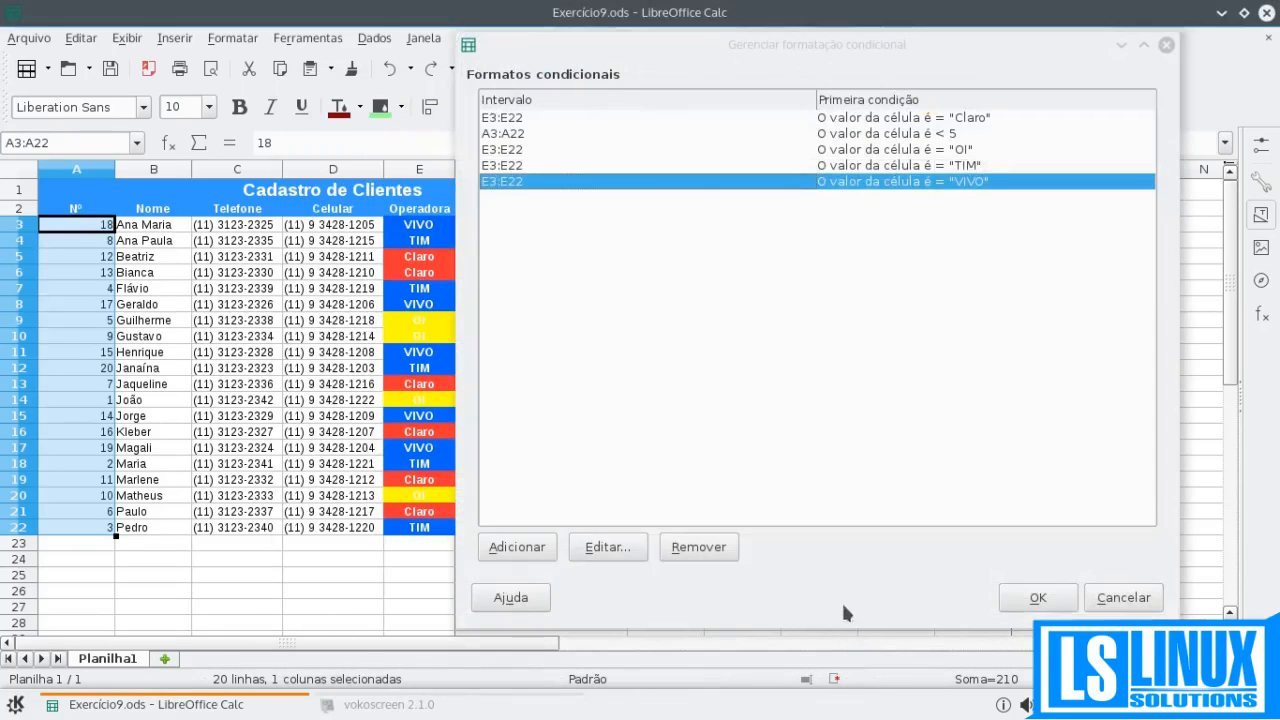
pyautogui.click(1035, 597)
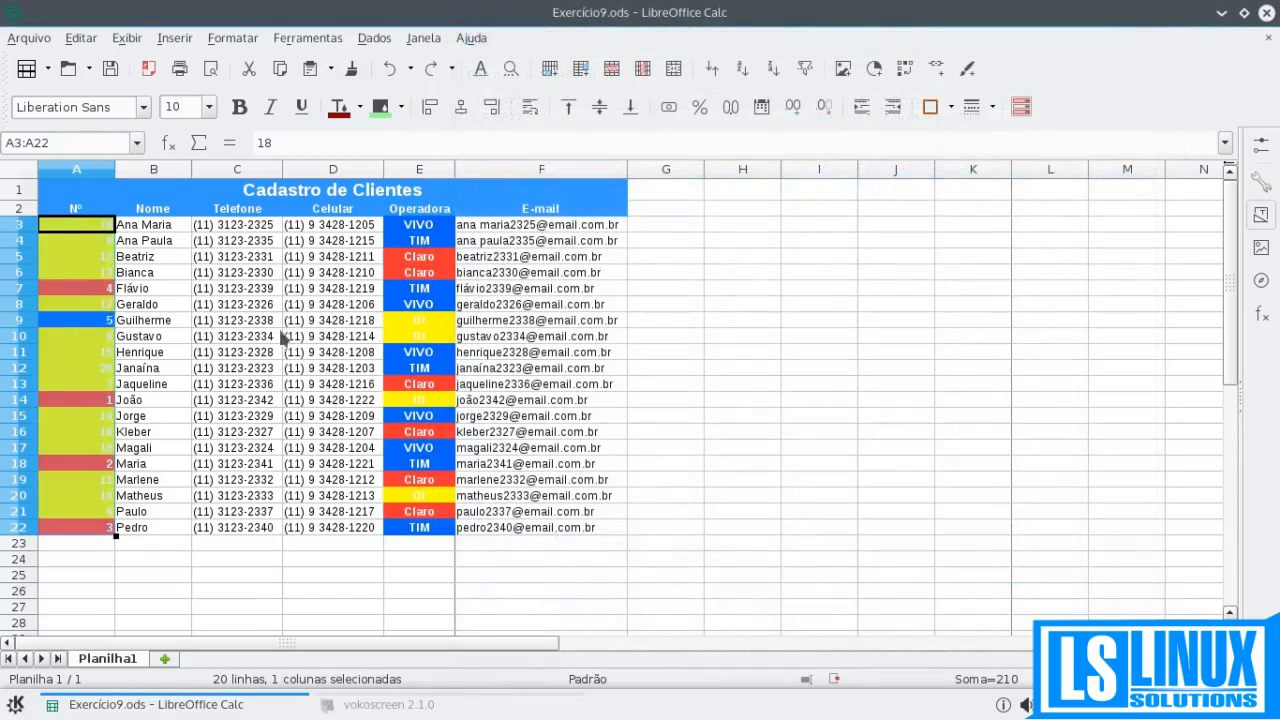
# - Examine cells across the Nº column to compare their values with the conditional colours applied
pyautogui.click(228, 306)
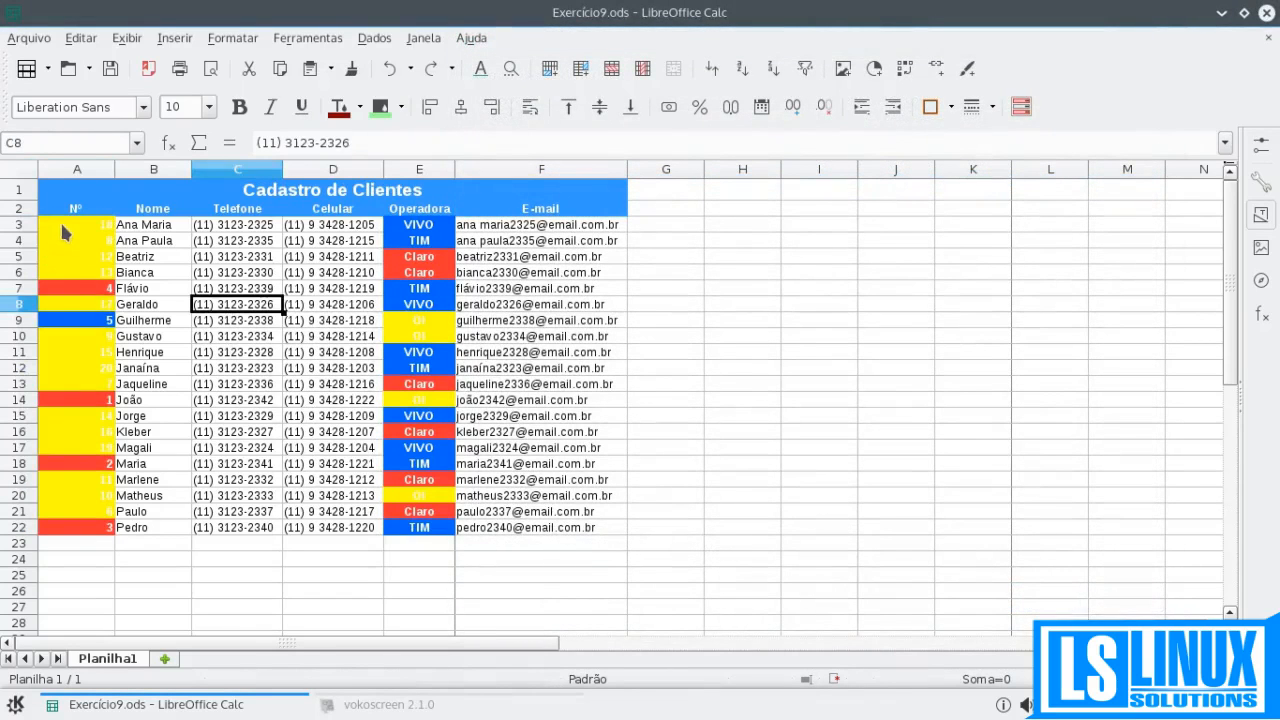
pyautogui.click(60, 221)
pyautogui.click(72, 274)
pyautogui.click(74, 305)
pyautogui.click(72, 340)
pyautogui.click(72, 368)
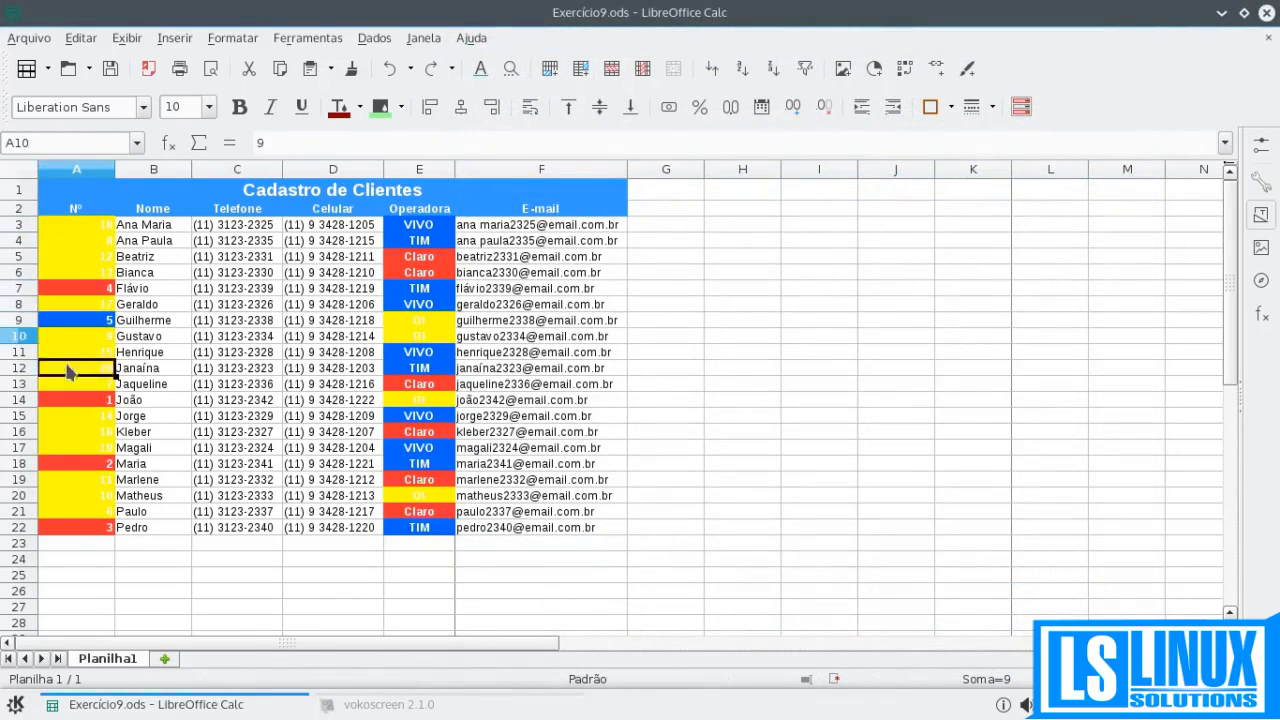
pyautogui.click(72, 400)
pyautogui.click(80, 464)
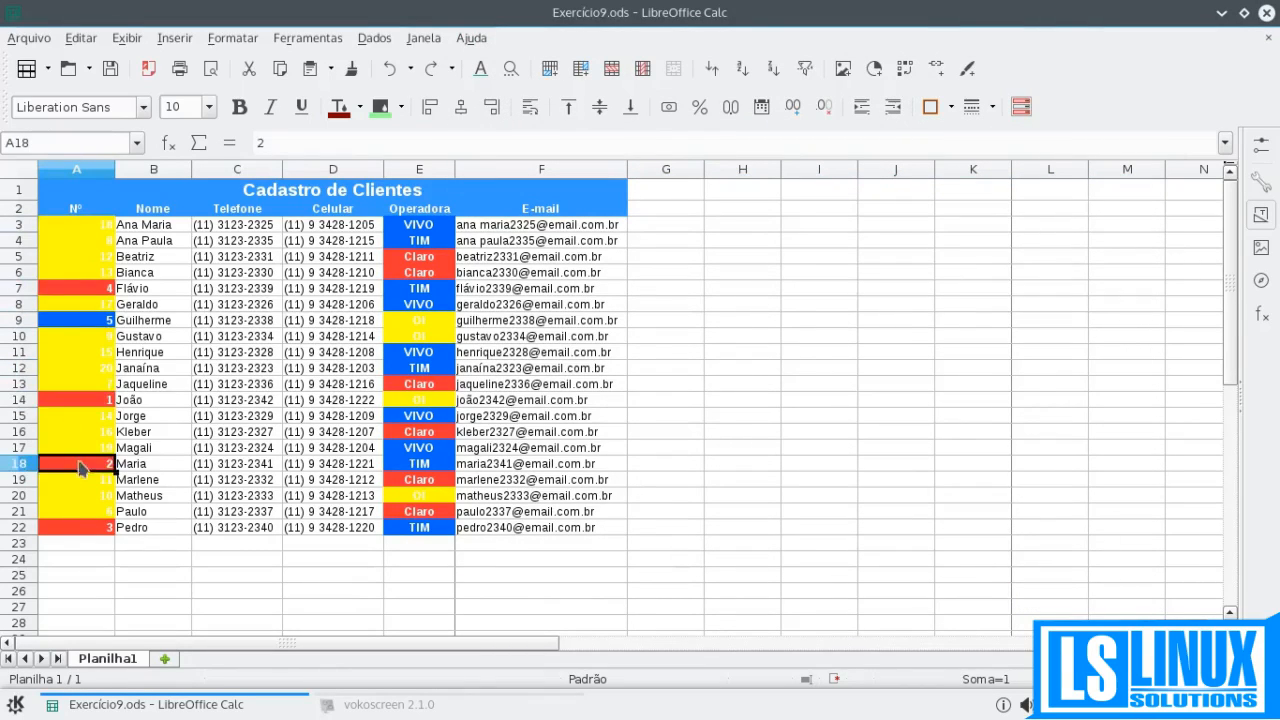
pyautogui.click(84, 527)
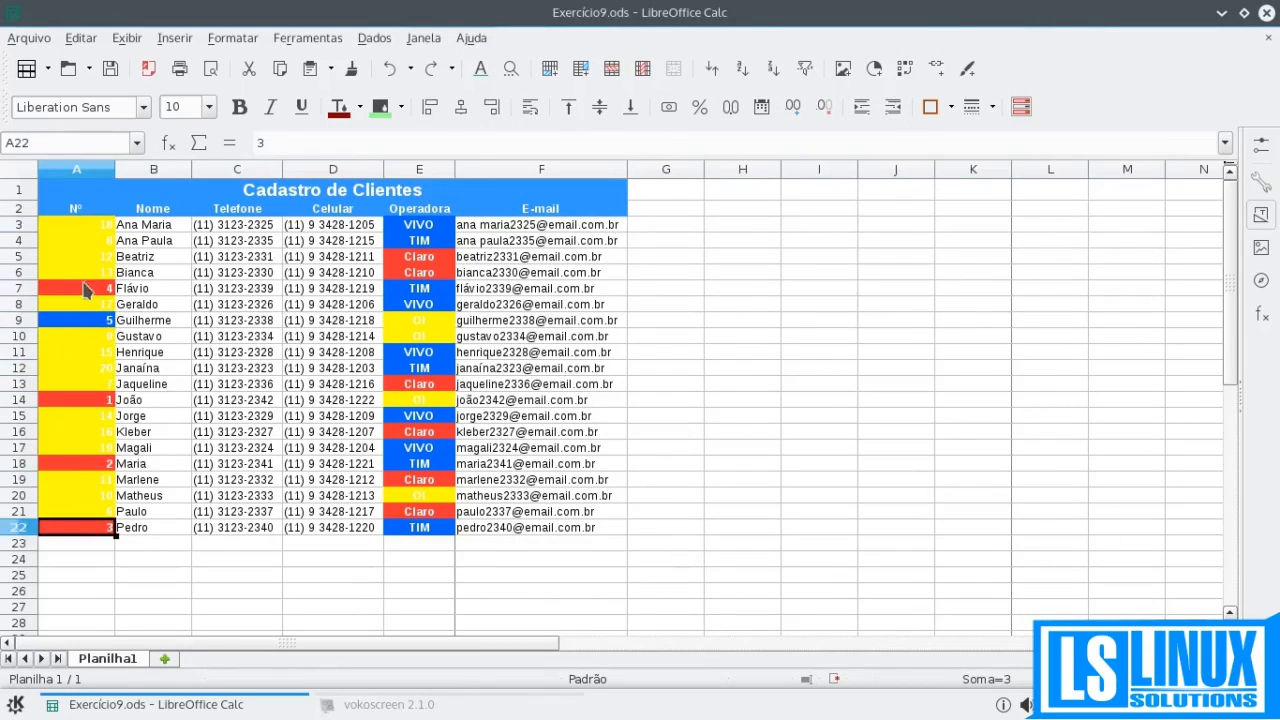
pyautogui.click(84, 290)
pyautogui.click(76, 320)
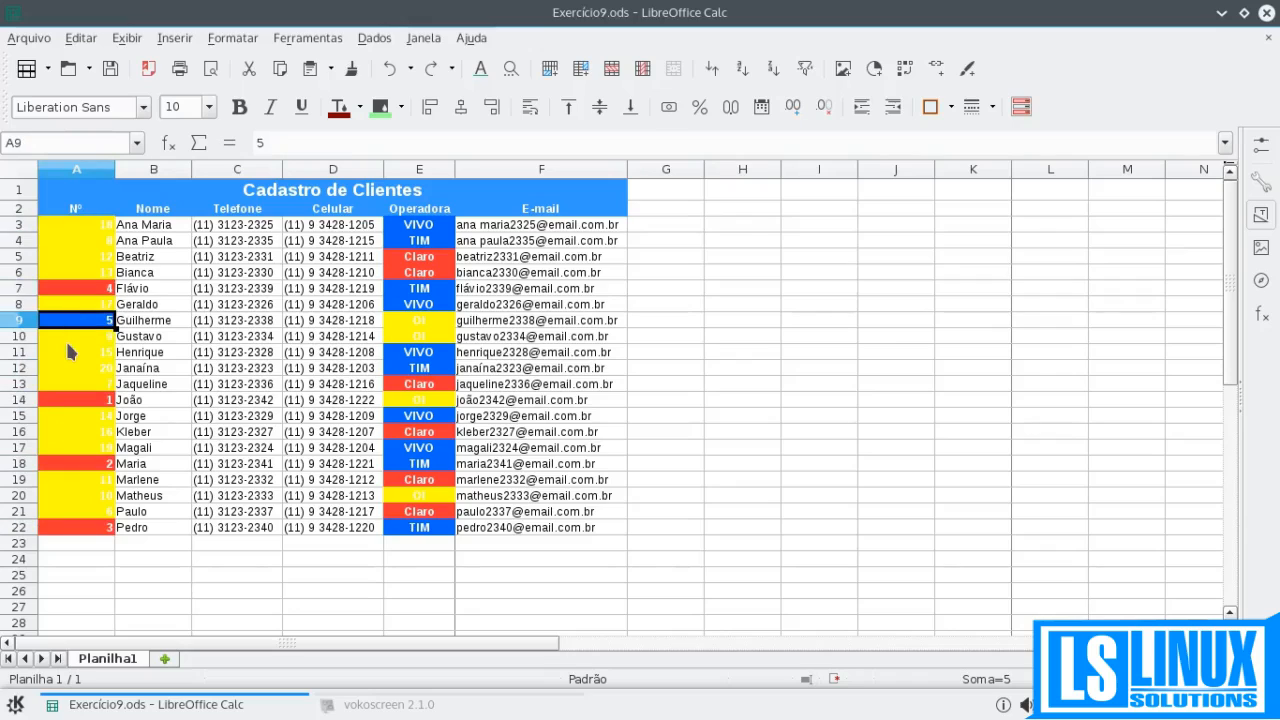
pyautogui.click(68, 340)
pyautogui.click(78, 368)
pyautogui.click(84, 417)
pyautogui.click(85, 433)
pyautogui.click(68, 260)
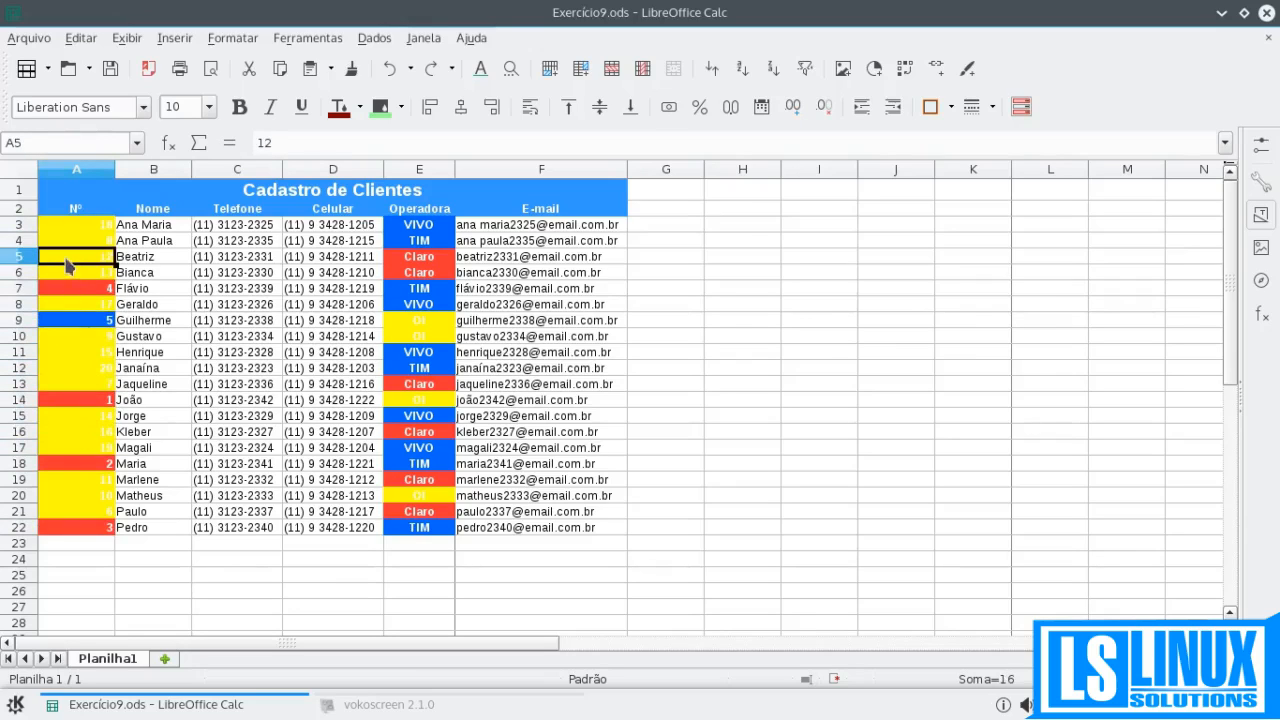
pyautogui.click(78, 267)
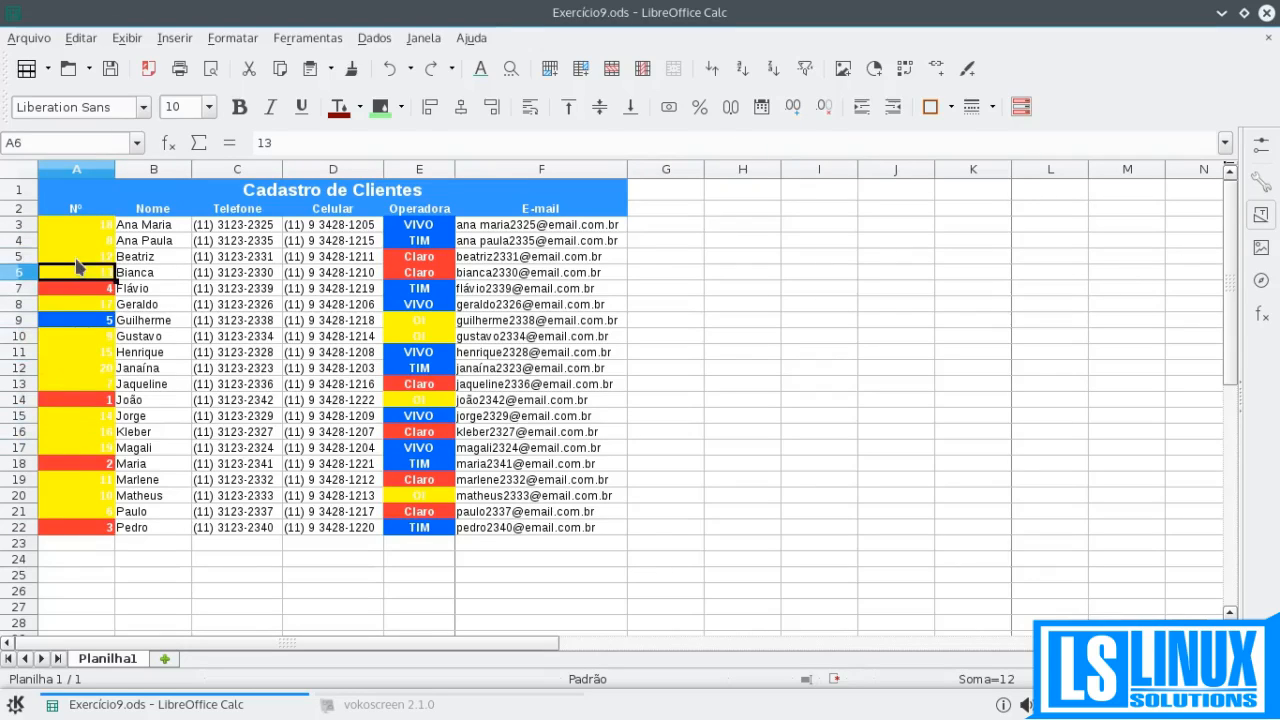
# - Change the Nº value in cell A5 to 4 and in cell A6 to 5 to test the conditional colours
pyautogui.click(77, 261)
pyautogui.write('4')
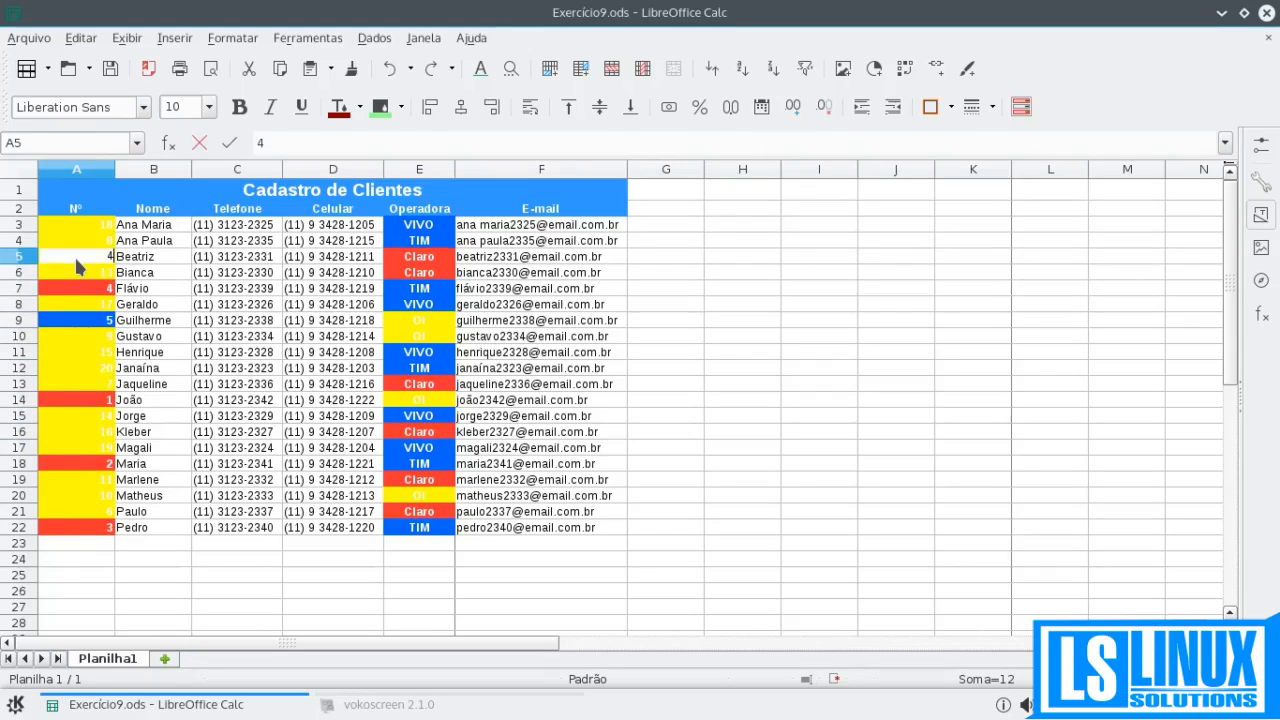
pyautogui.press('Return')
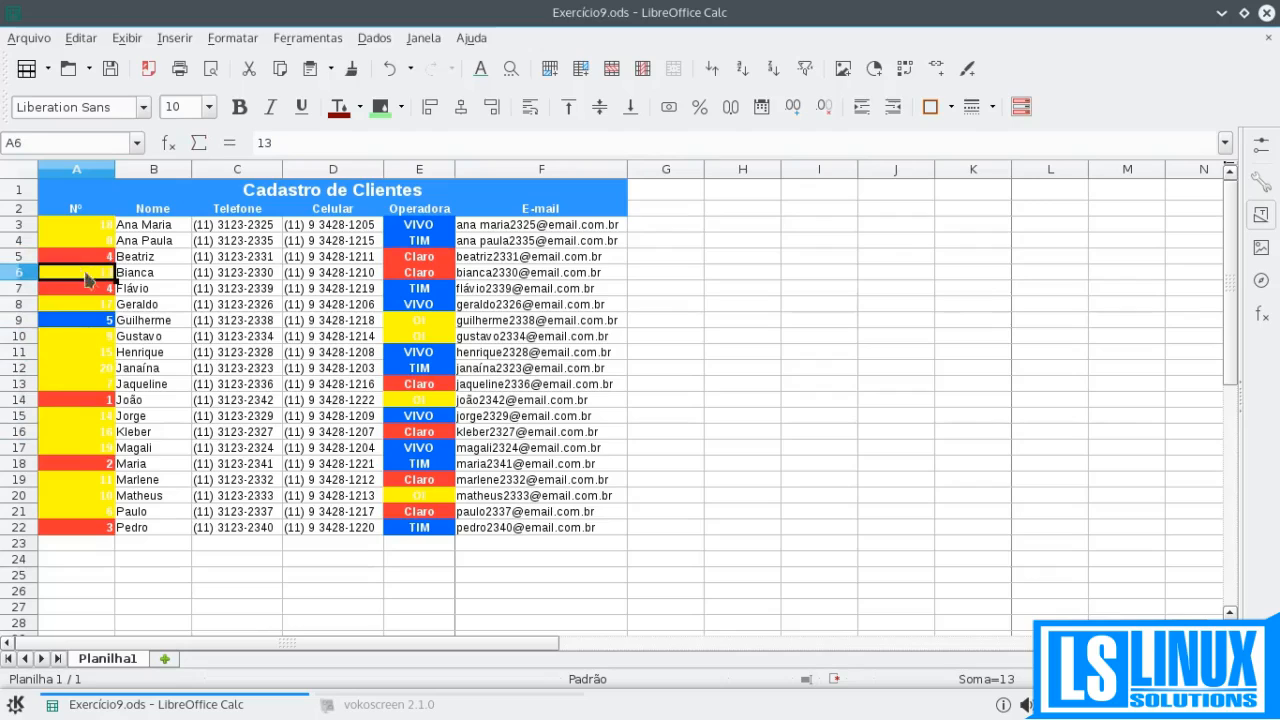
pyautogui.write('5')
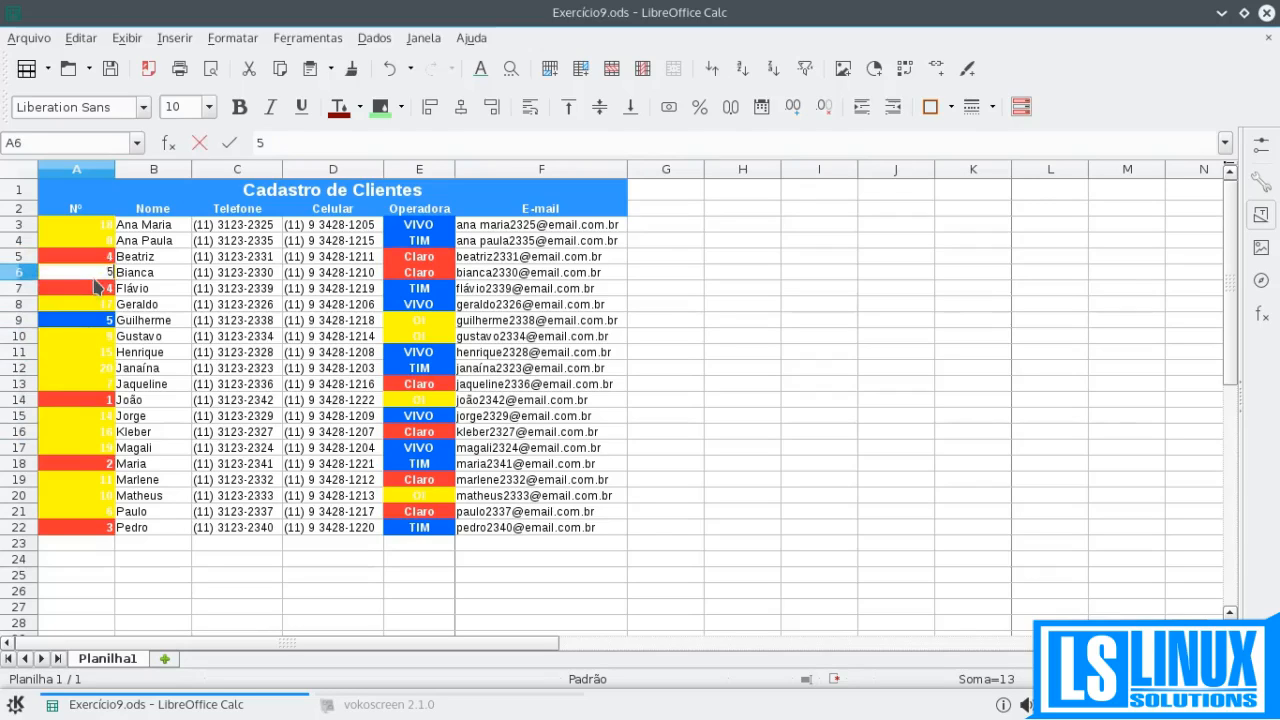
pyautogui.press('Return')
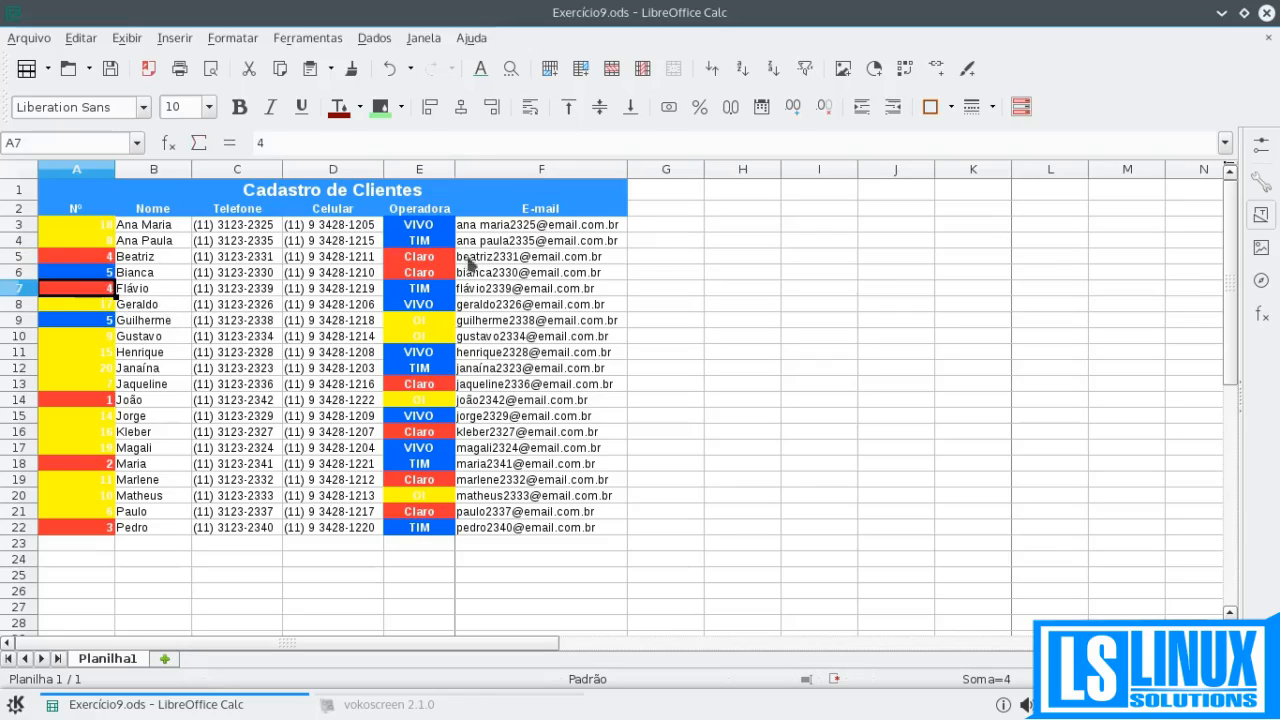
# - Examine the first Operadora cell and several Nº cells between rows 3 and 11 to compare their values with their colours
pyautogui.click(412, 228)
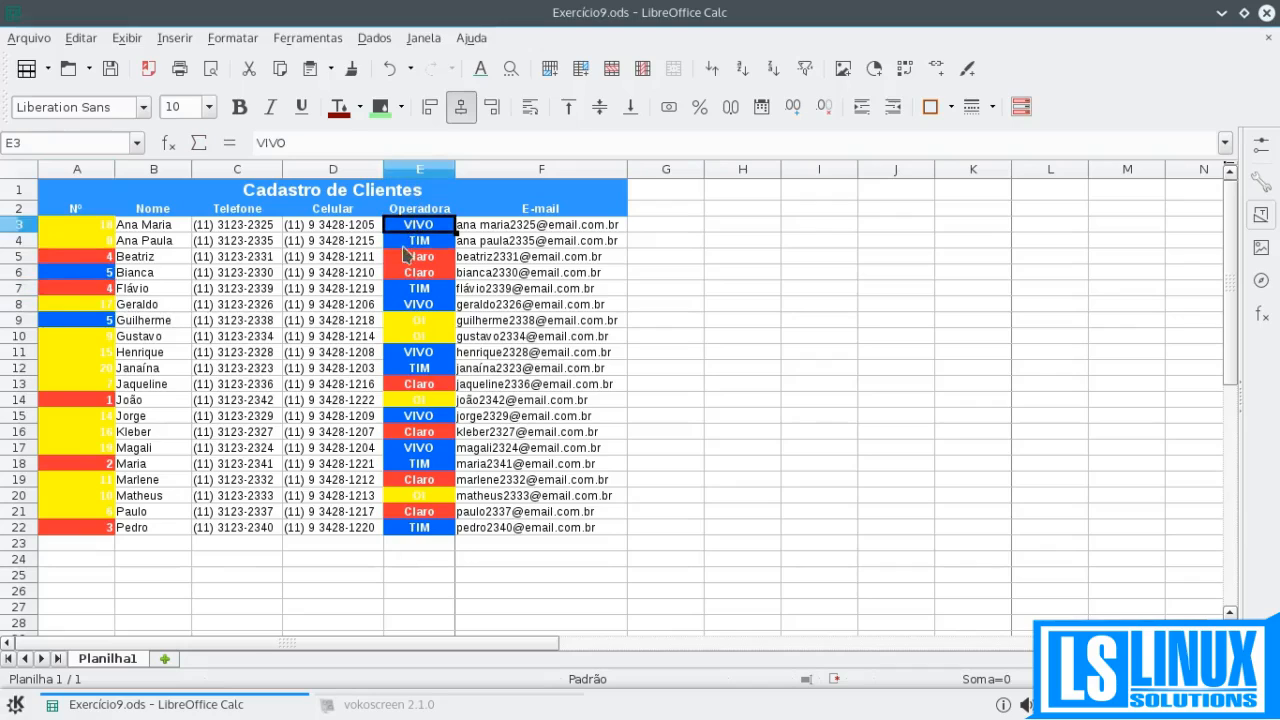
pyautogui.click(96, 244)
pyautogui.click(94, 229)
pyautogui.click(89, 260)
pyautogui.click(87, 305)
pyautogui.click(78, 337)
pyautogui.click(73, 350)
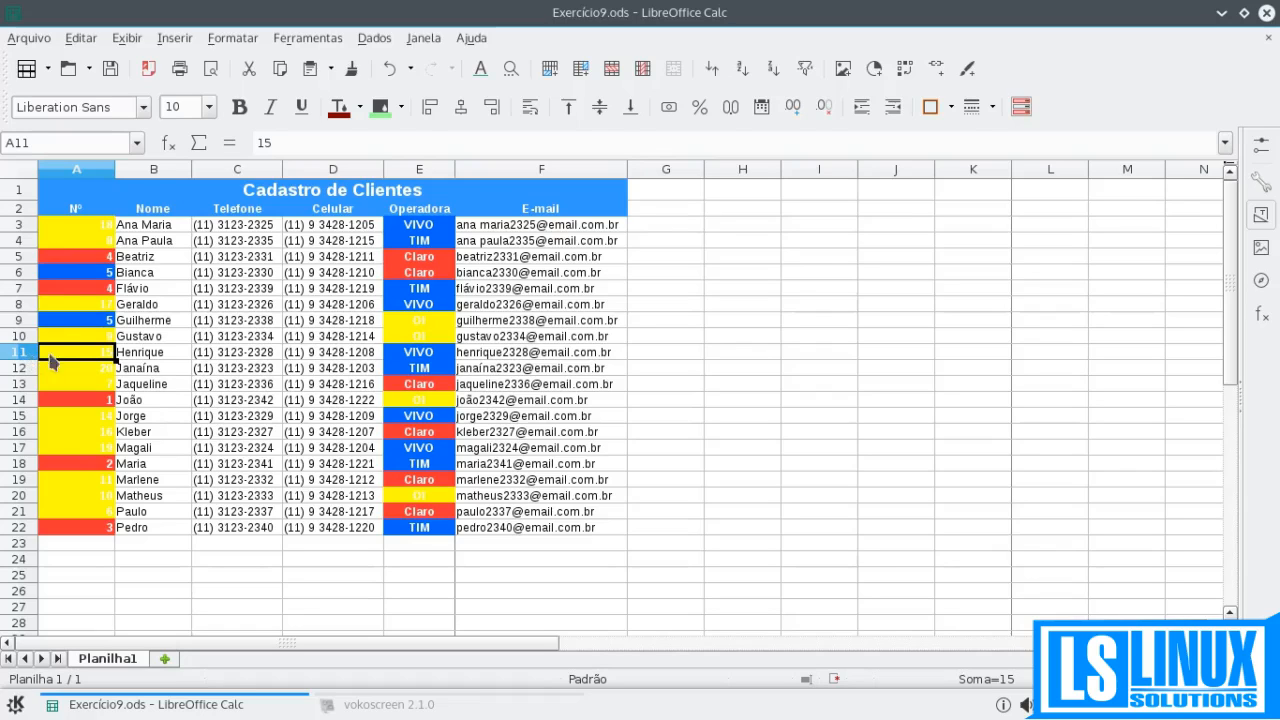
pyautogui.click(330, 44)
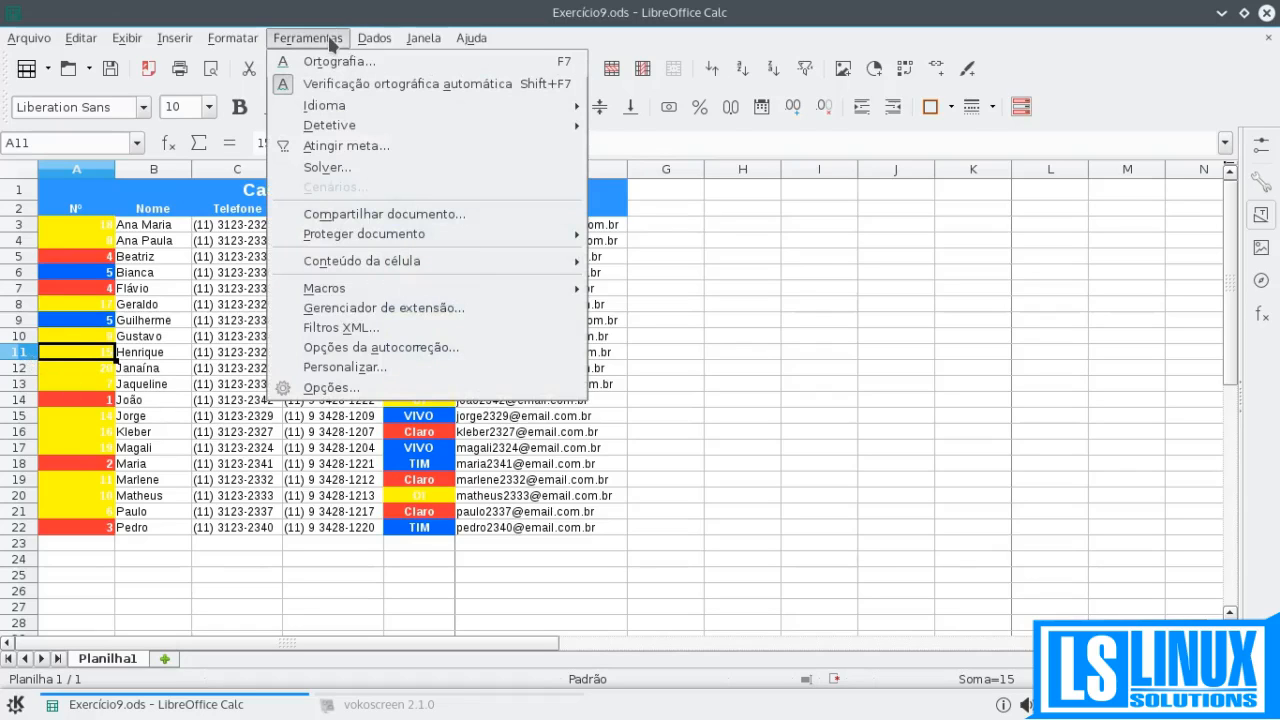
pyautogui.moveTo(250, 40)
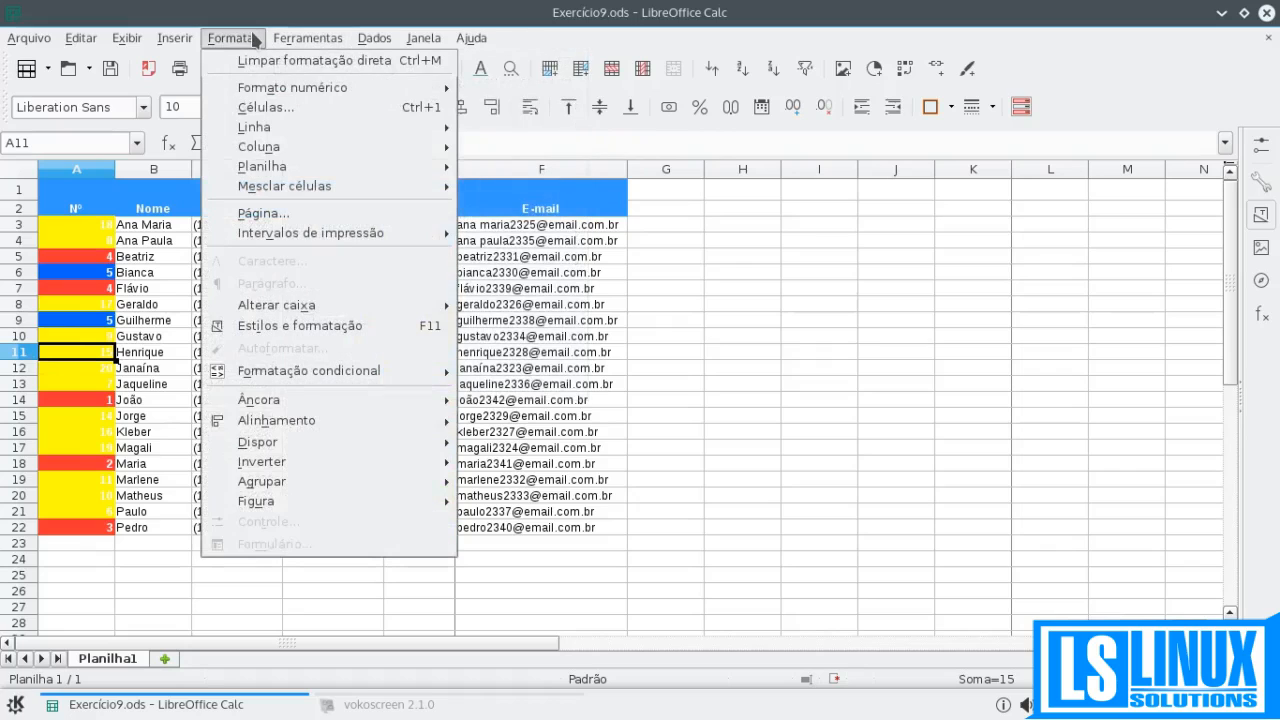
pyautogui.moveTo(261, 373)
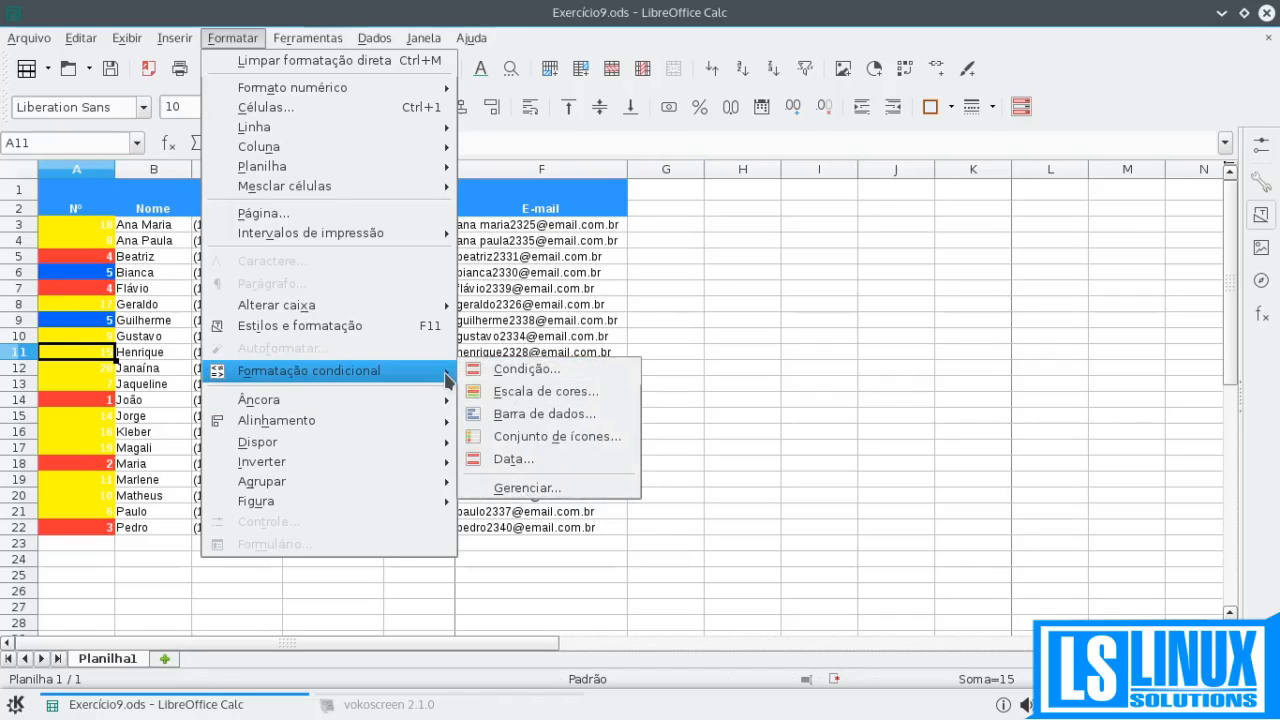
pyautogui.click(520, 303)
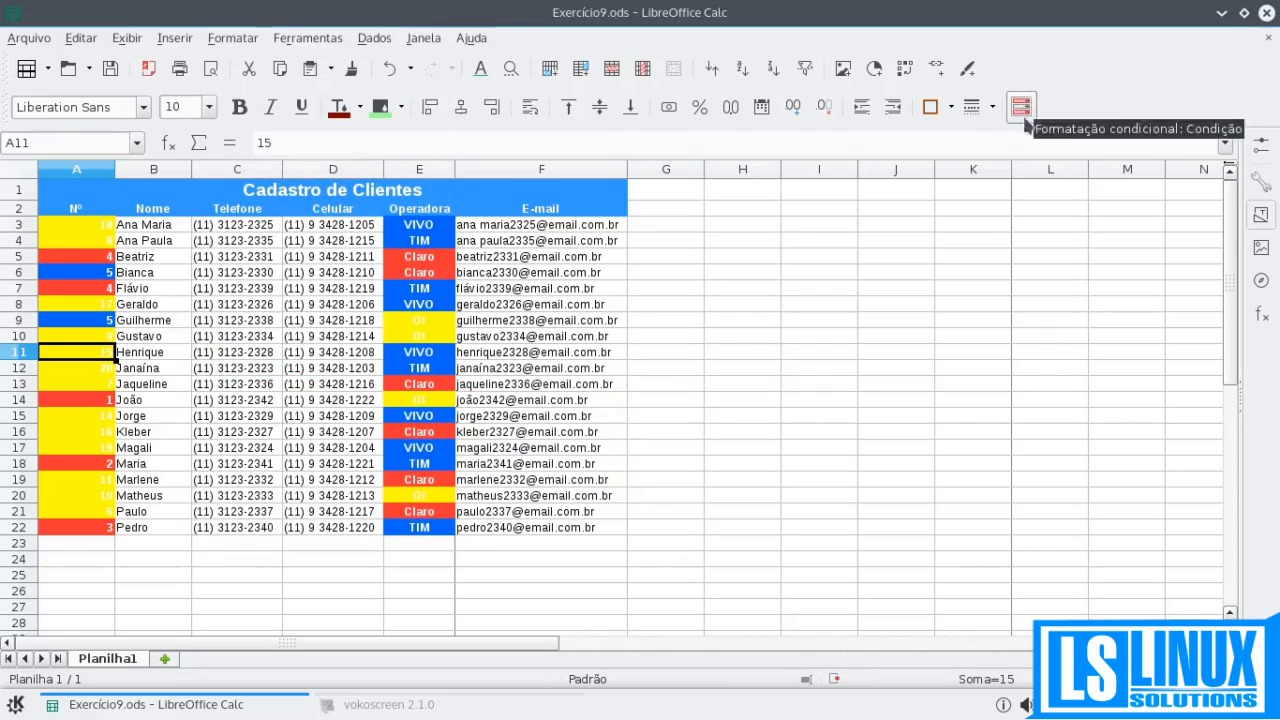
pyautogui.click(1022, 100)
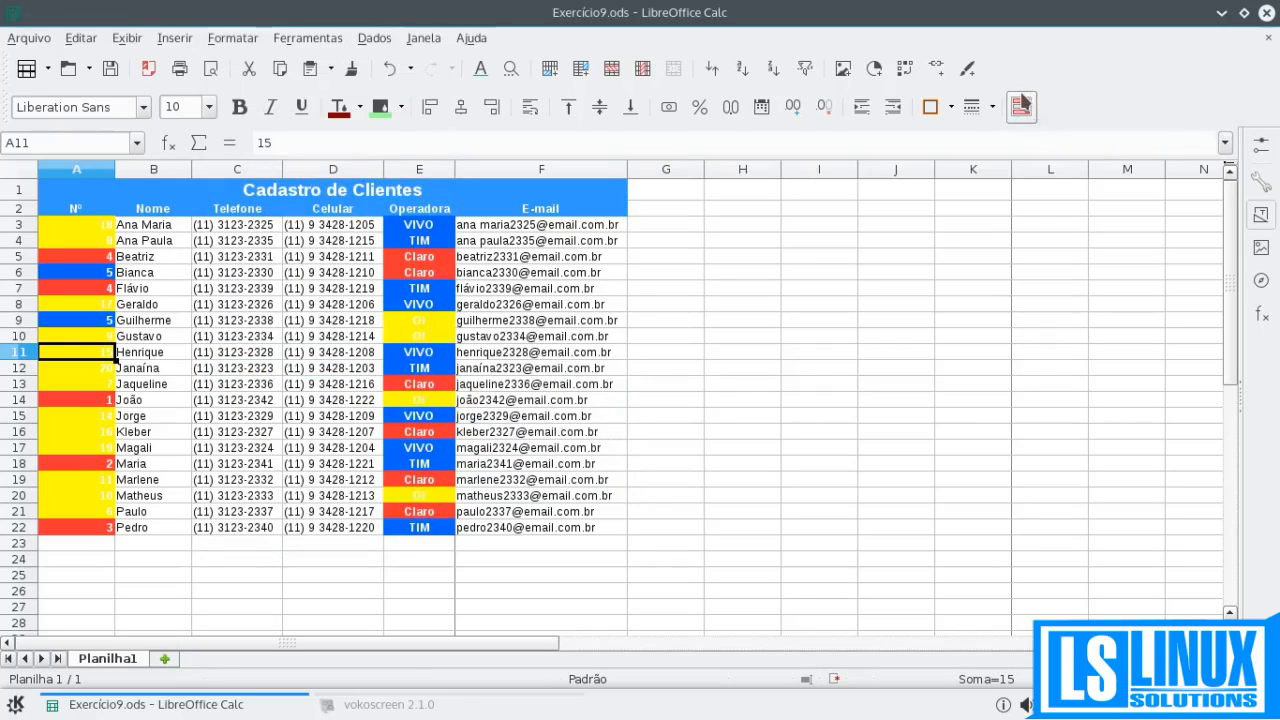